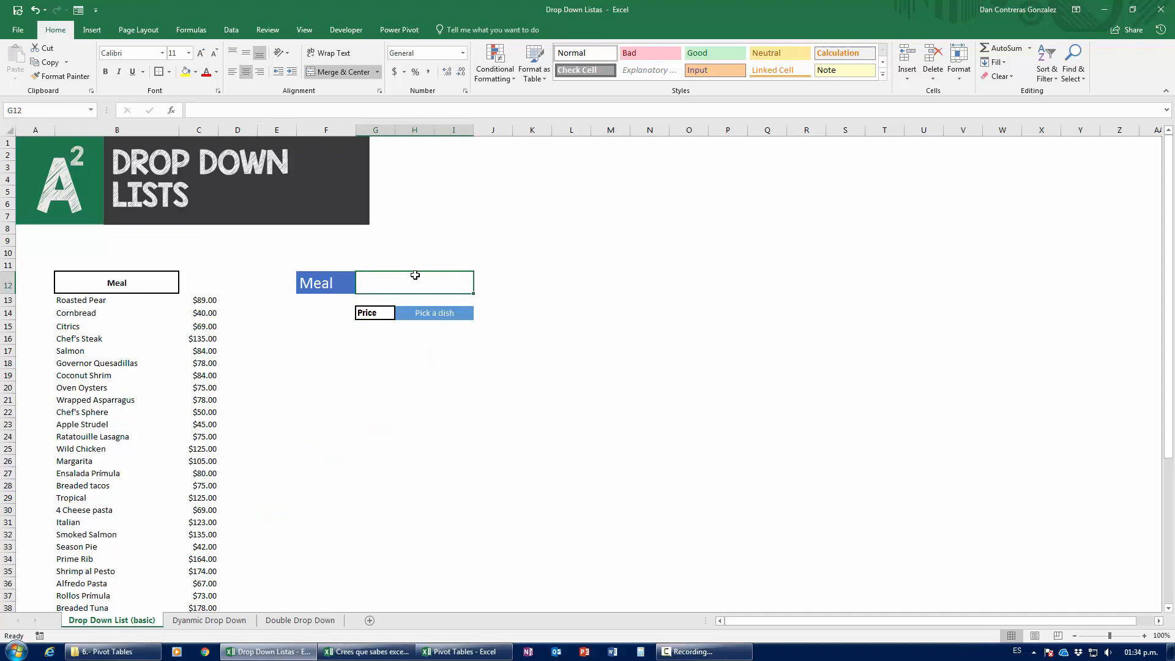
Step: Enter Cornbread in the meal cell G12 and inspect the price lookup cell H14
click(439, 311)
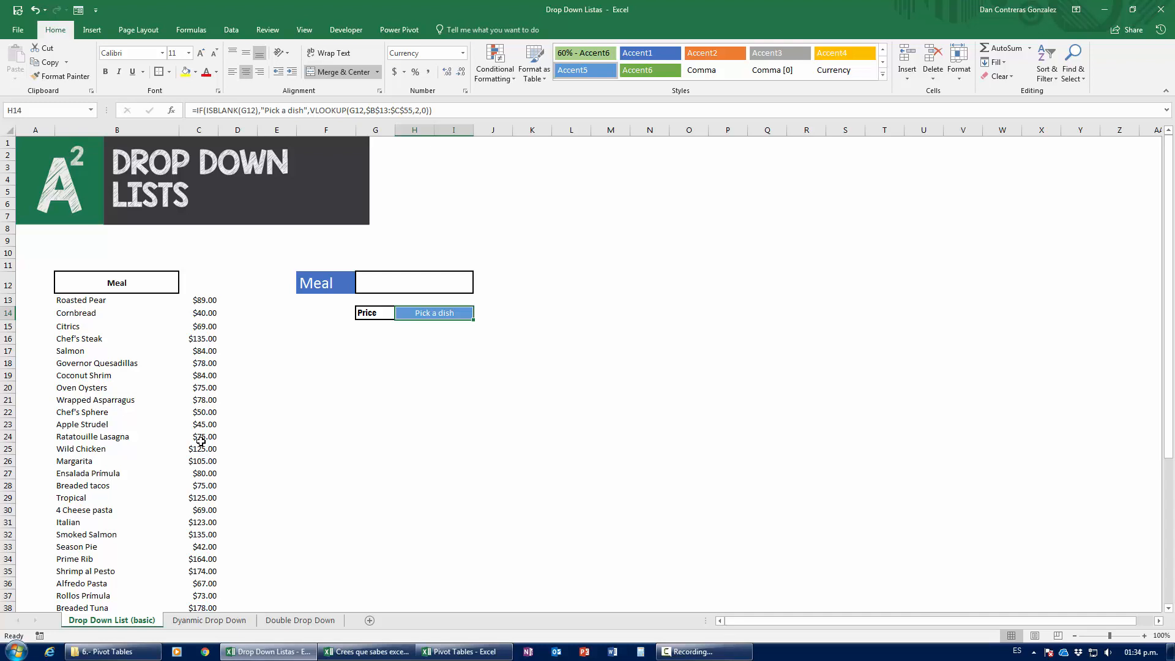
click(388, 289)
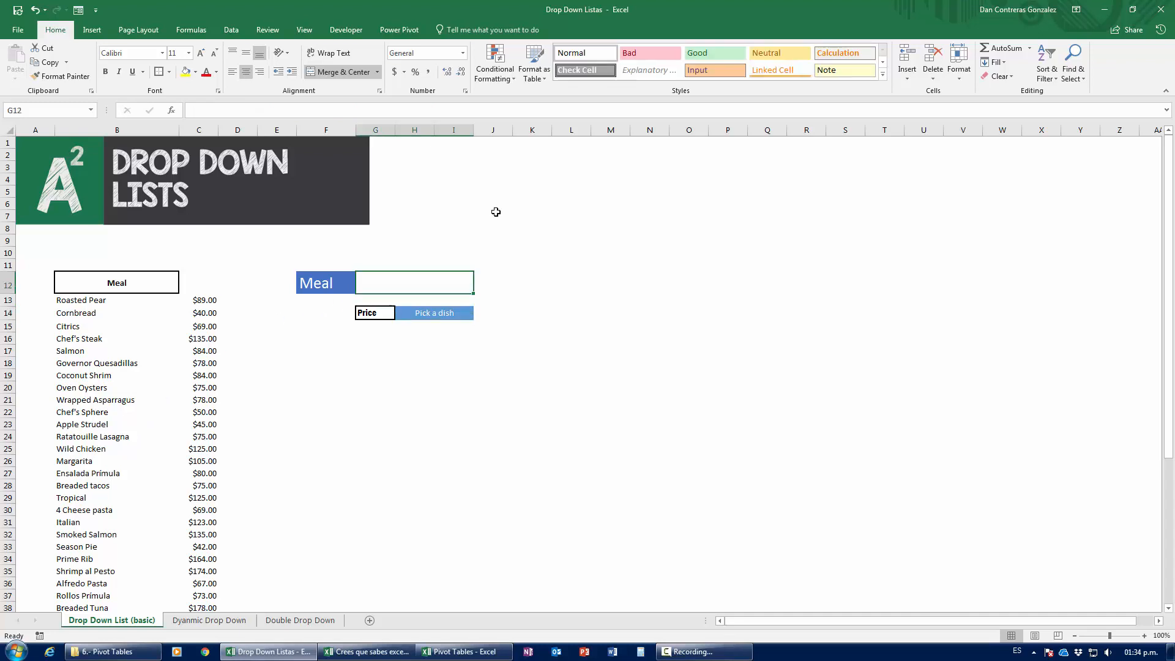
text(Cornbread)
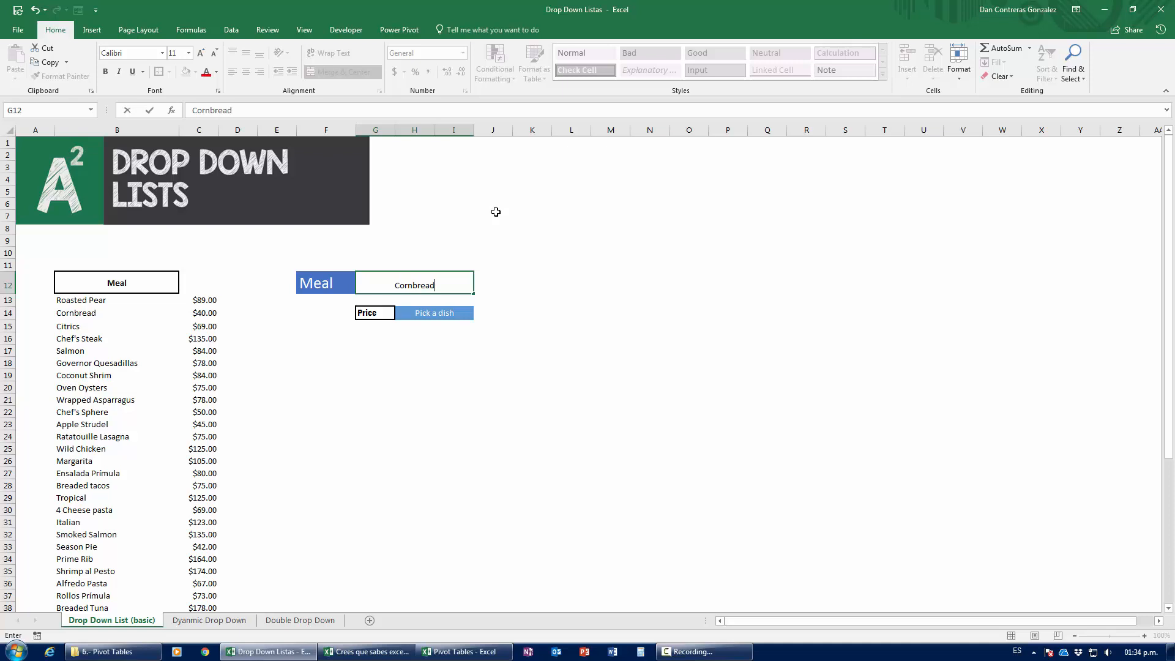
key(Return)
click(438, 312)
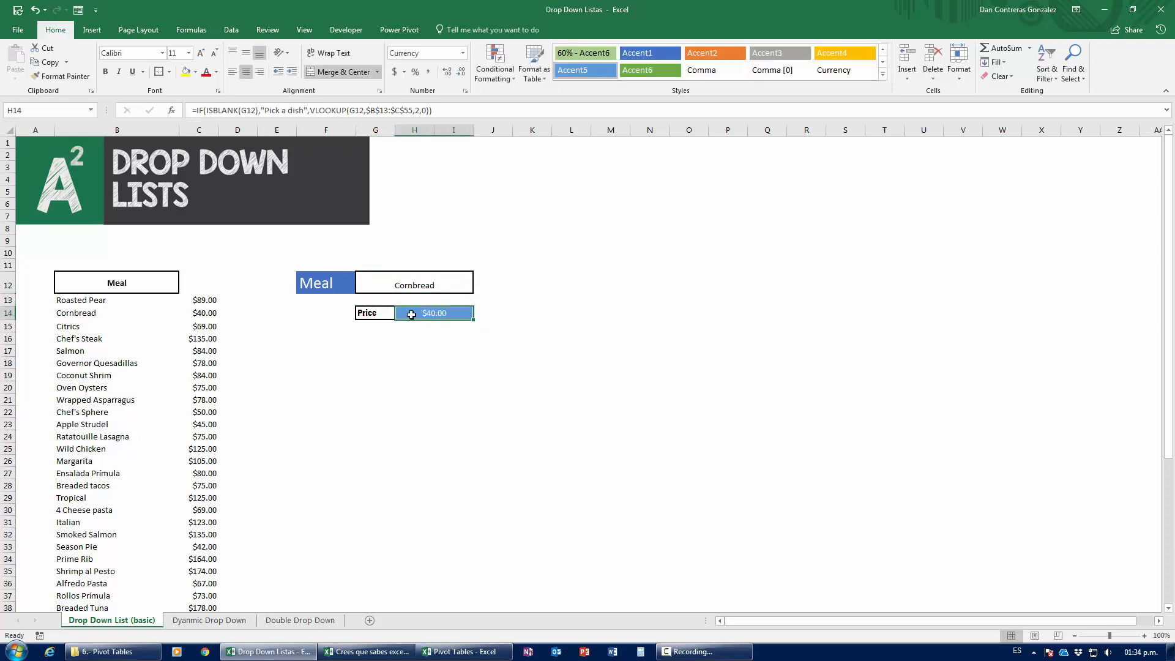
Step: Enter the misspelled meal "conbread" in G12 and check how the price lookup in H14 responds
click(411, 280)
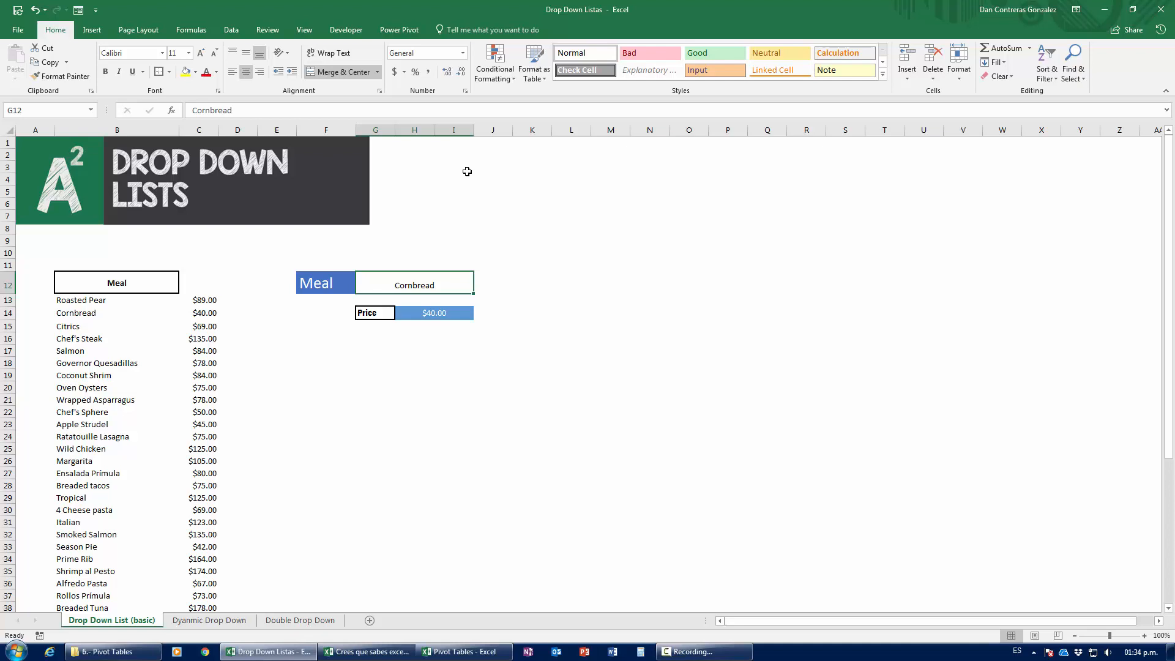
text(con)
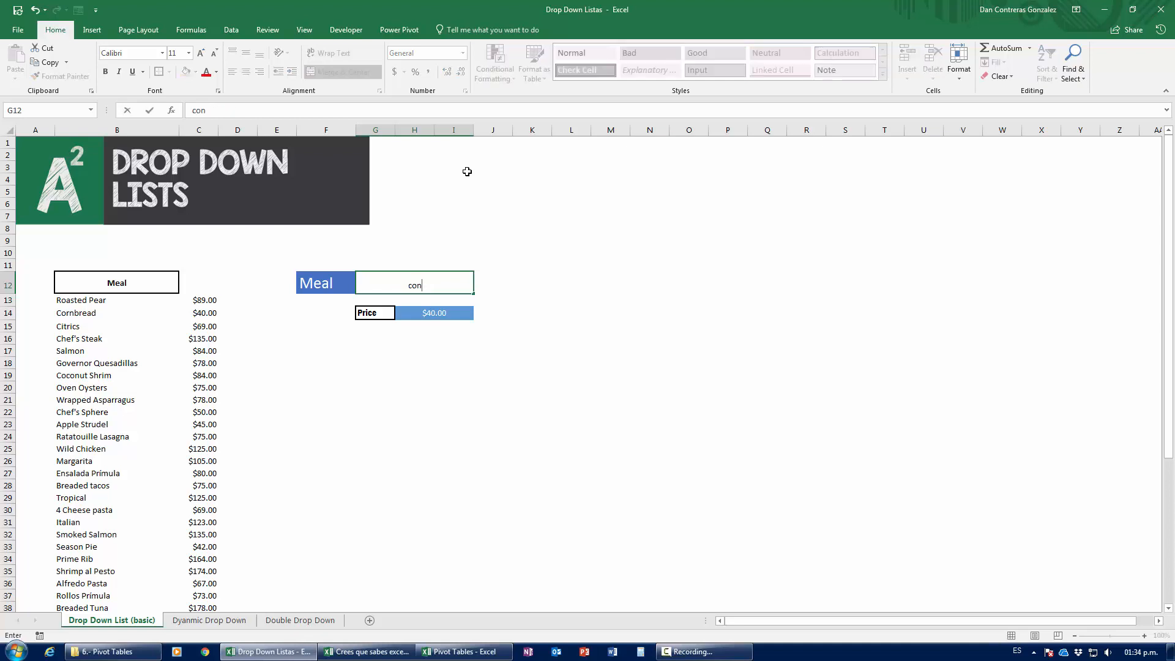
text(bread)
key(Return)
click(439, 312)
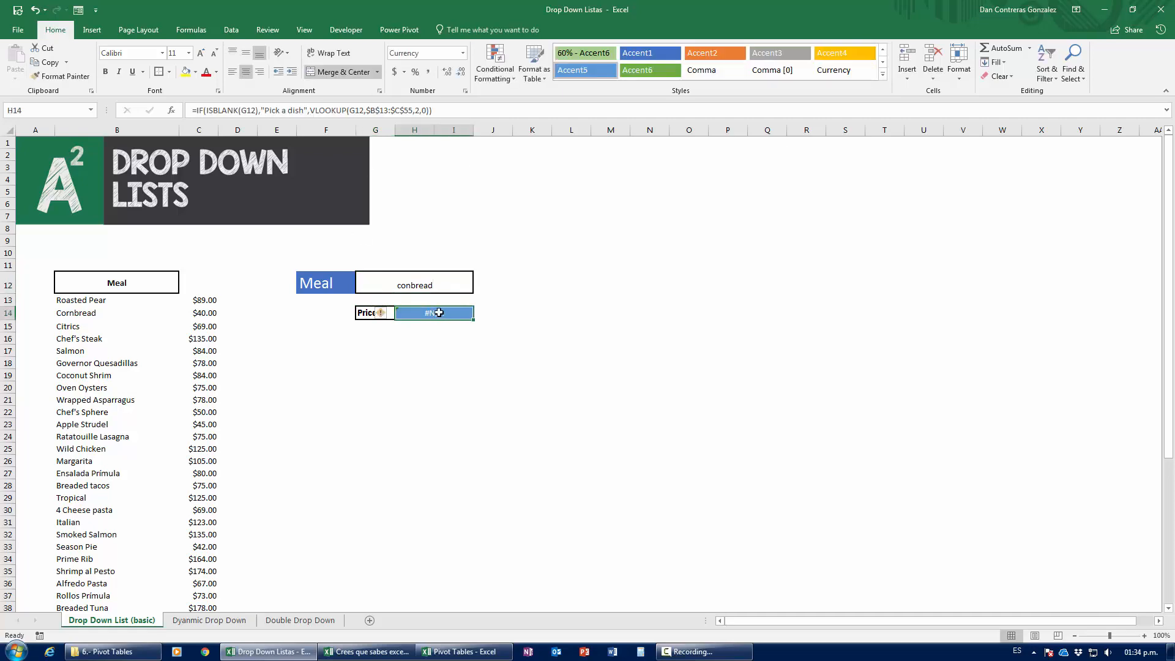
scroll(146, 511, down, 5)
scroll(146, 507, up, 5)
Step: Open data validation for the meal cell G12 and set it to allow a List
click(427, 285)
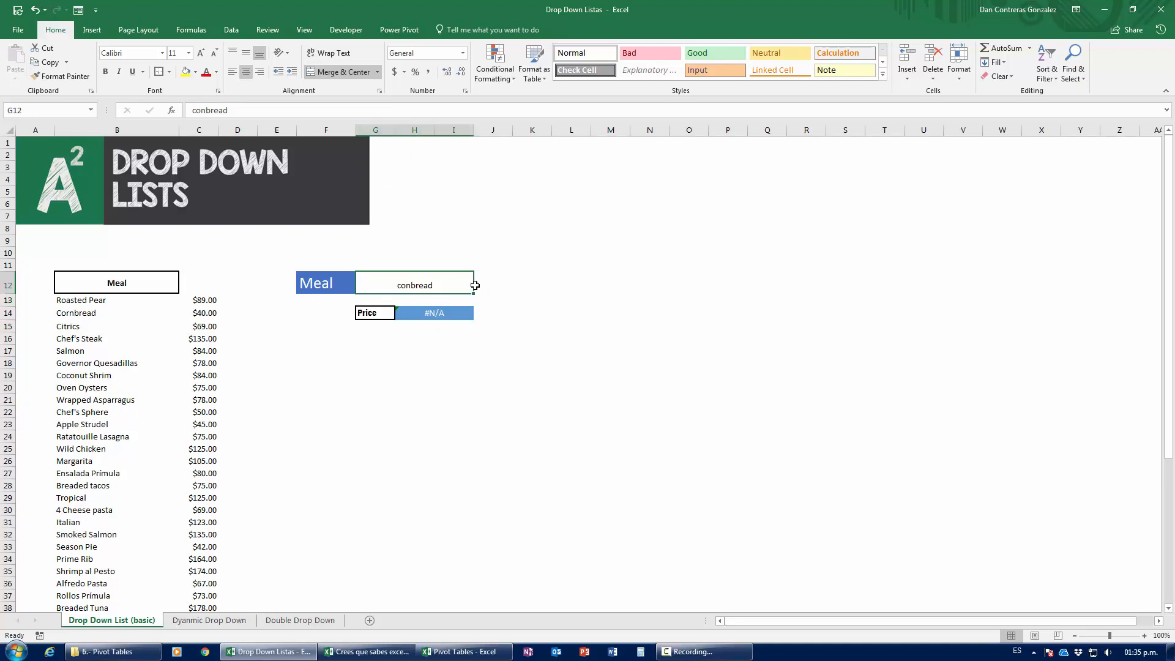
click(237, 31)
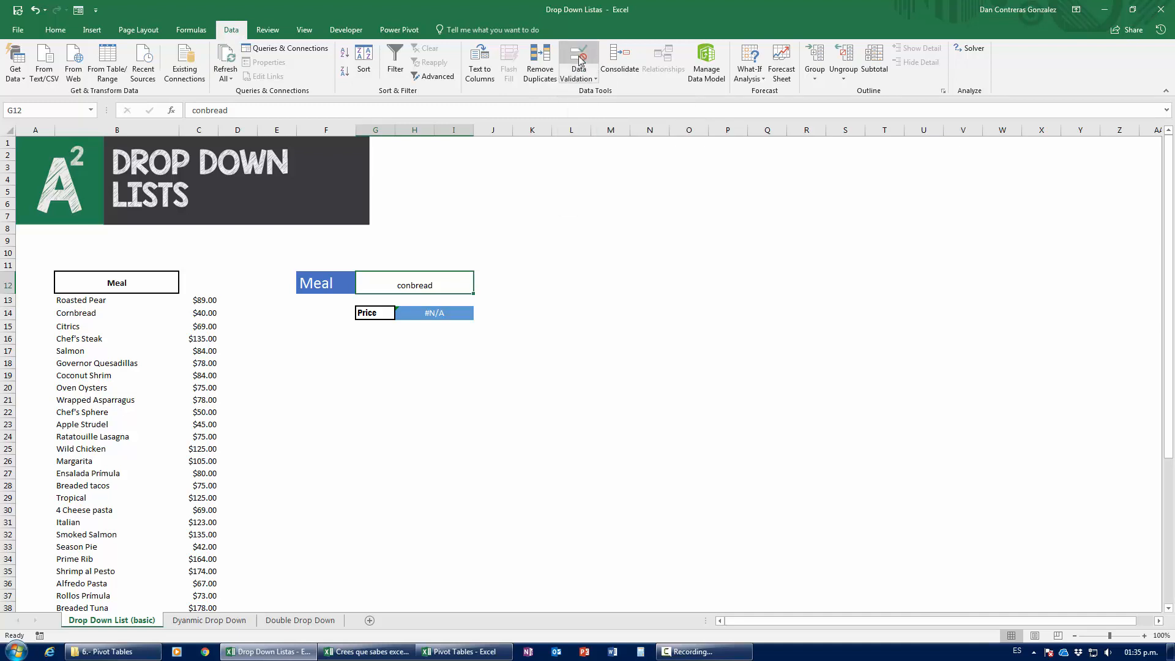
click(579, 59)
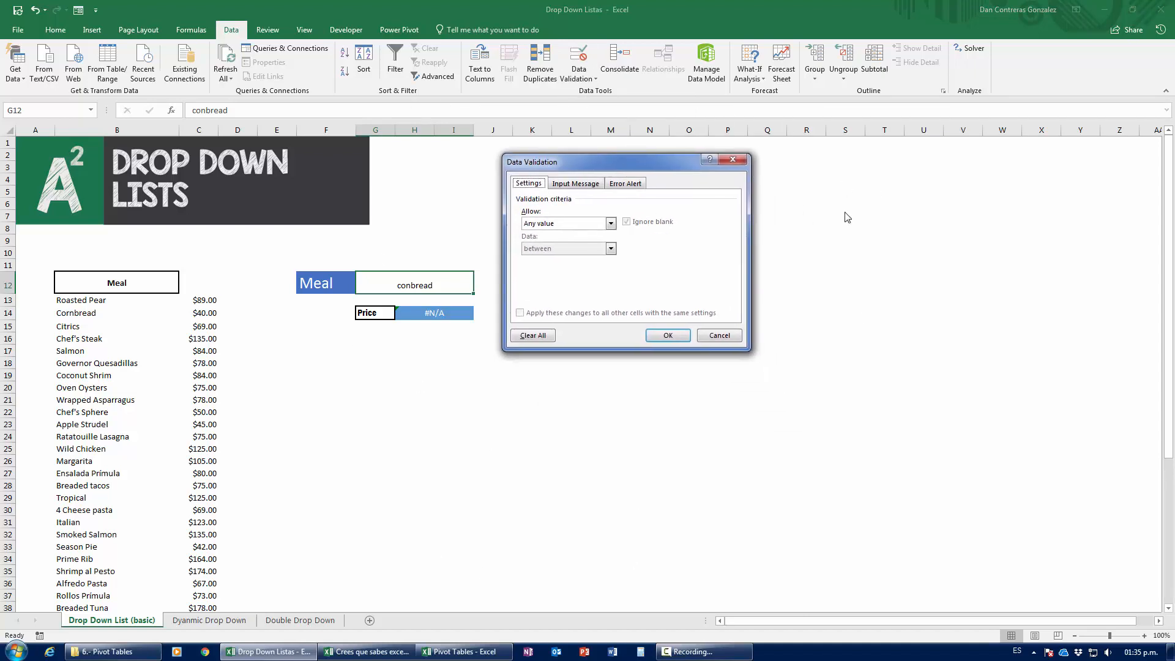
drag(570, 157, 643, 144)
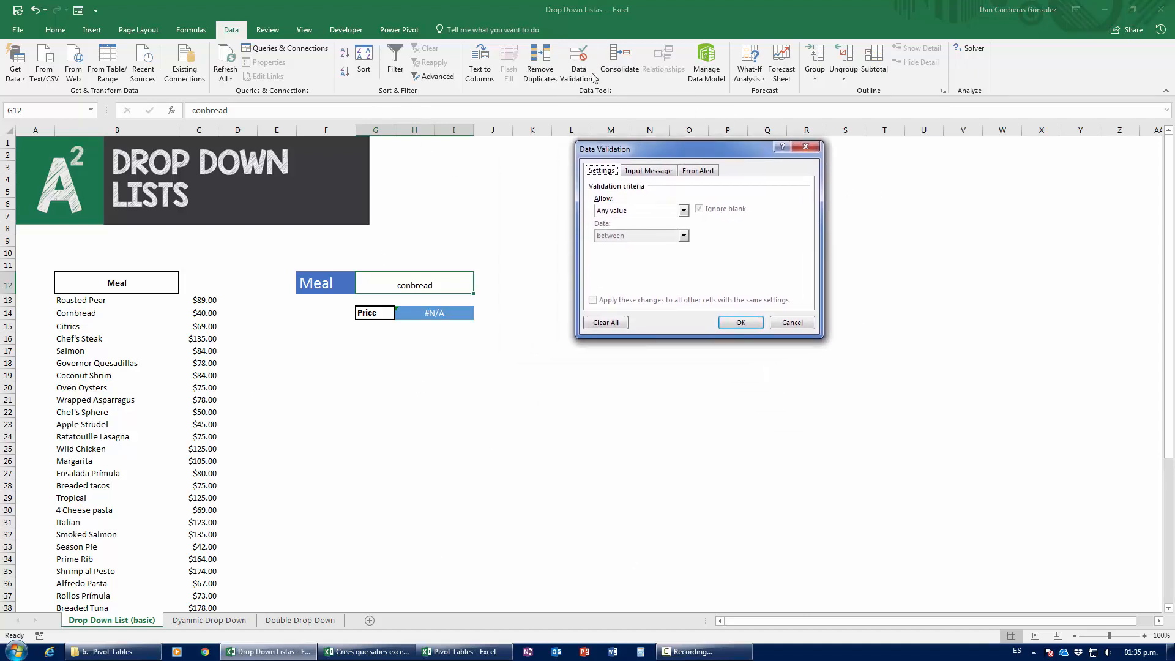
click(636, 211)
click(630, 254)
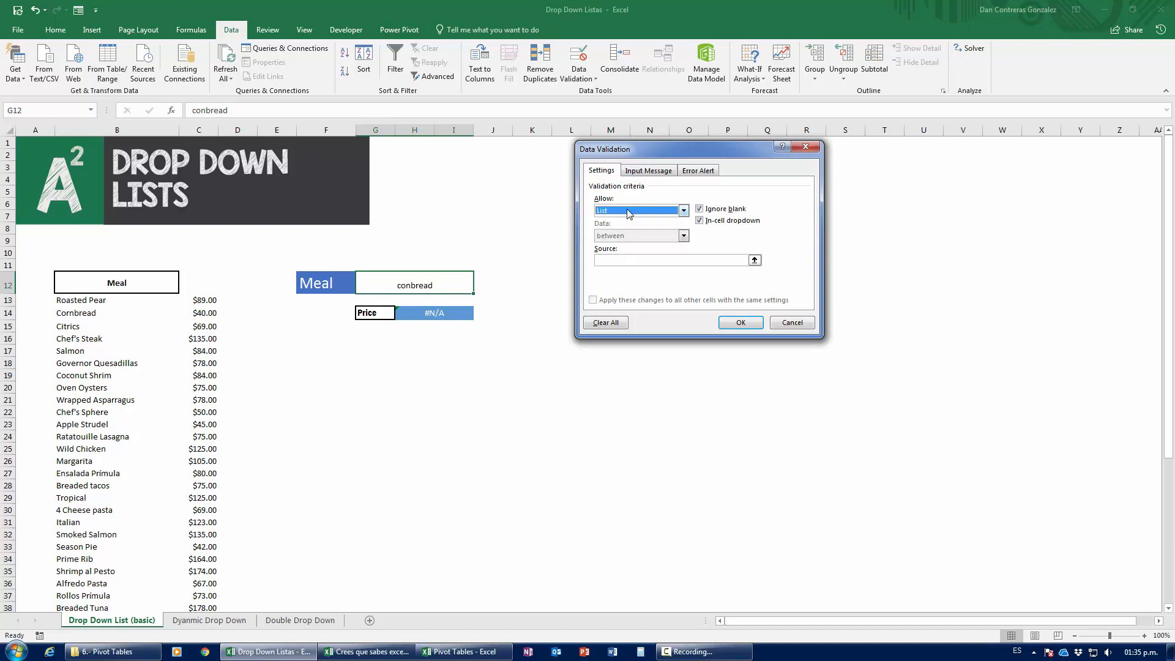
click(628, 210)
click(620, 245)
Step: Use the meal names in B13:B55 as the list source and apply the validation
click(627, 260)
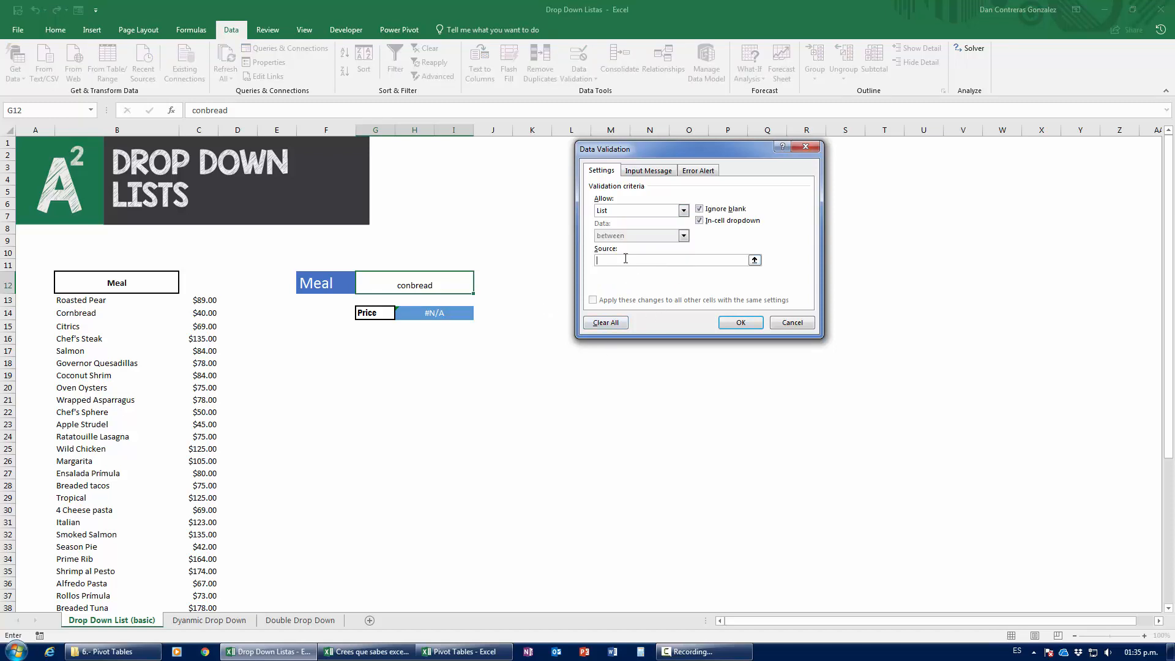
click(85, 300)
key(ctrl+shift+Down)
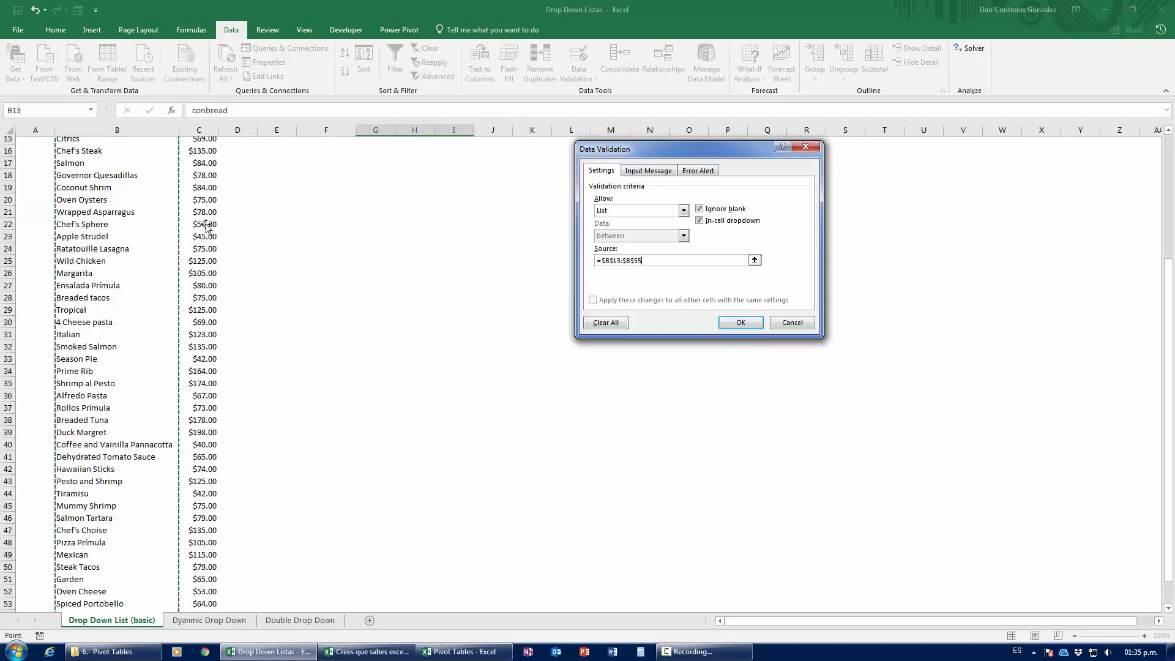
scroll(206, 226, down, 1)
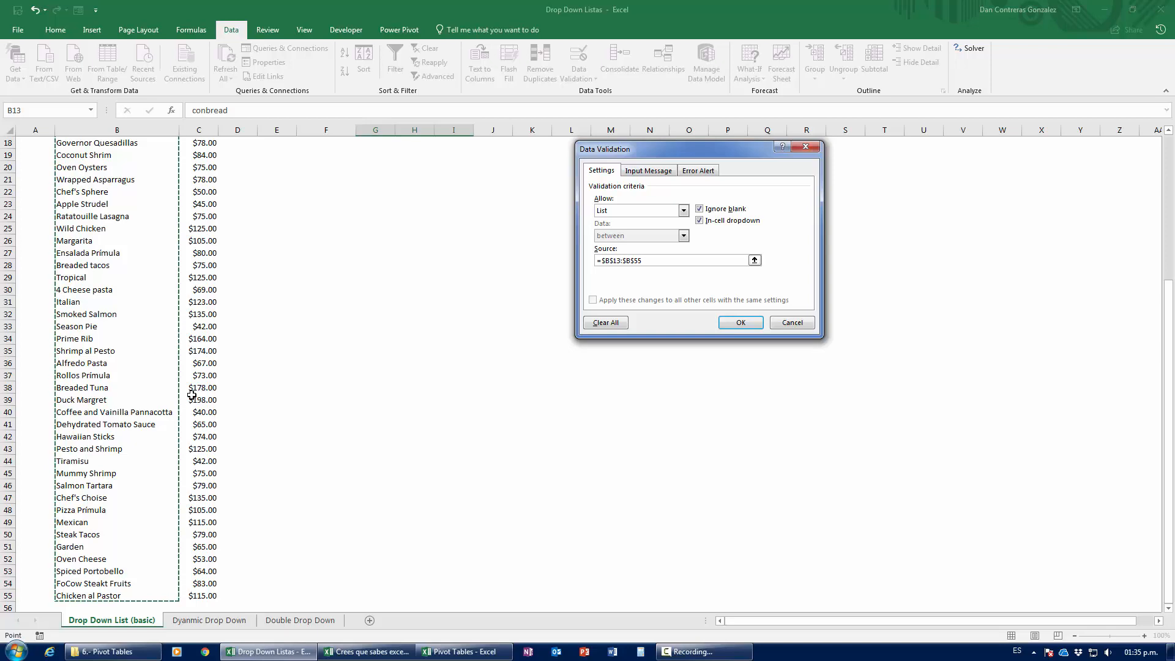
scroll(191, 395, up, 6)
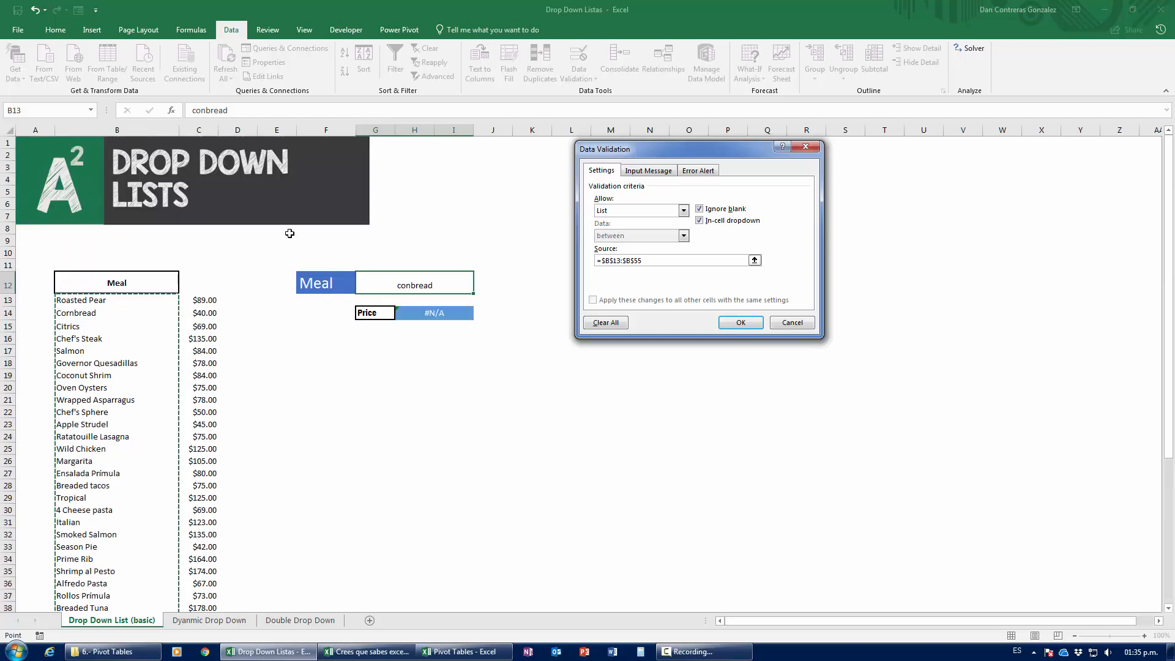
click(749, 322)
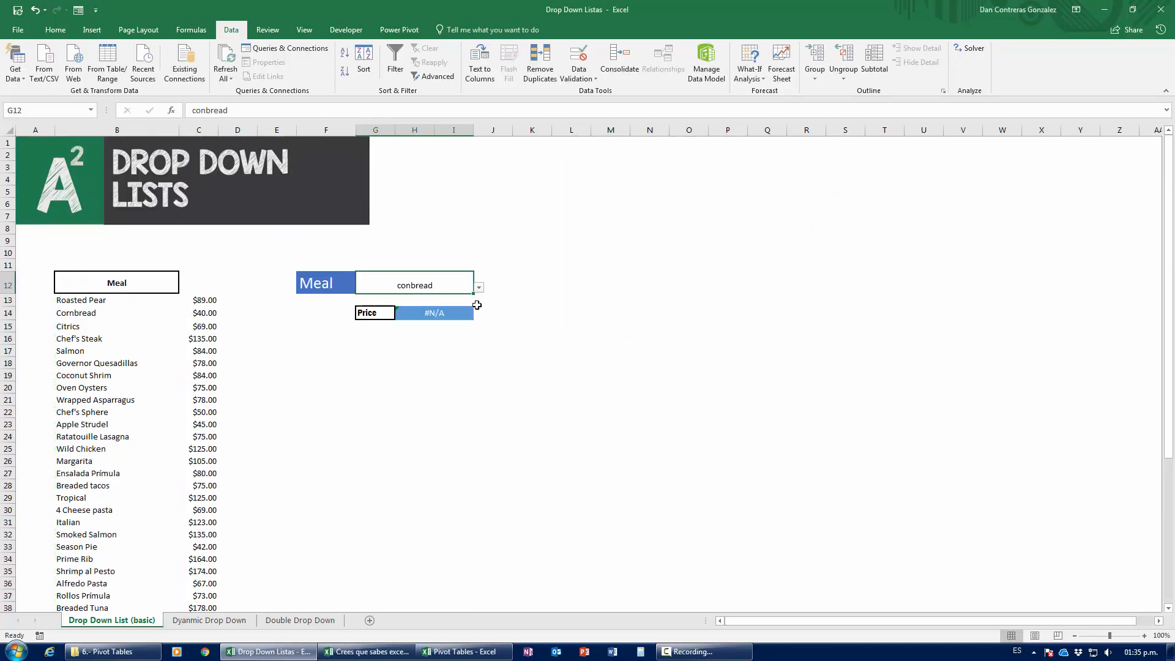
Step: Test the drop-down list in G12 by picking Apple Strudel, then Tropical
click(478, 287)
click(459, 330)
click(478, 287)
click(417, 347)
click(478, 287)
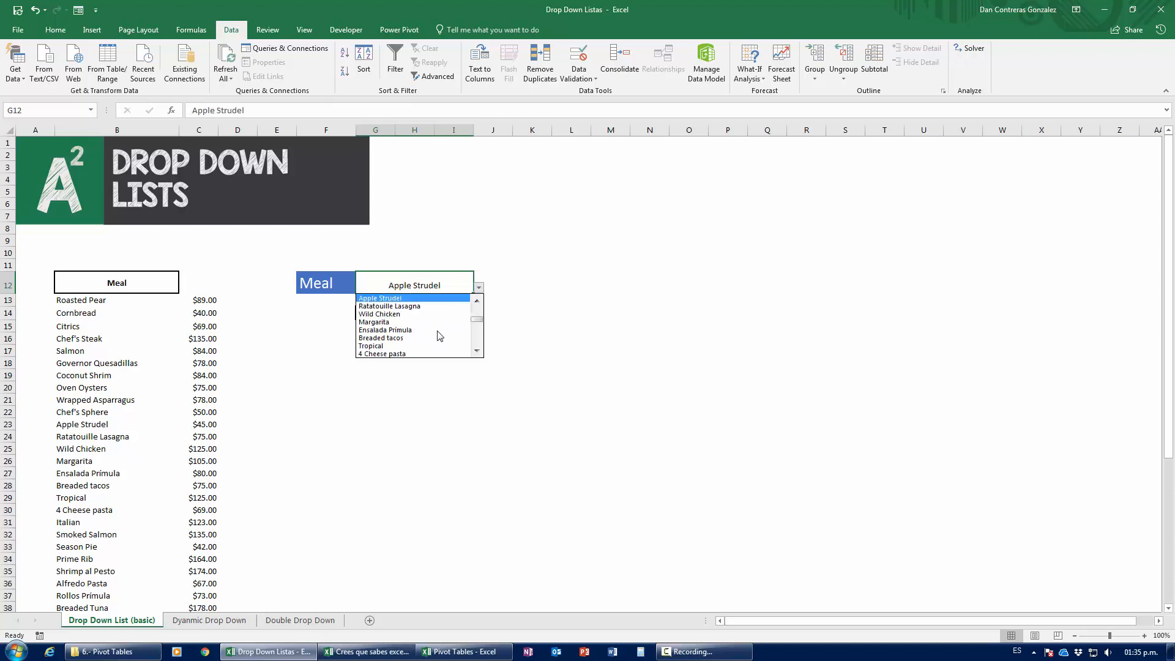
click(431, 346)
Step: Pick FoCow Steakt Fruits, Steak Tacos and finally Salmon from the drop-down list in G12
click(479, 287)
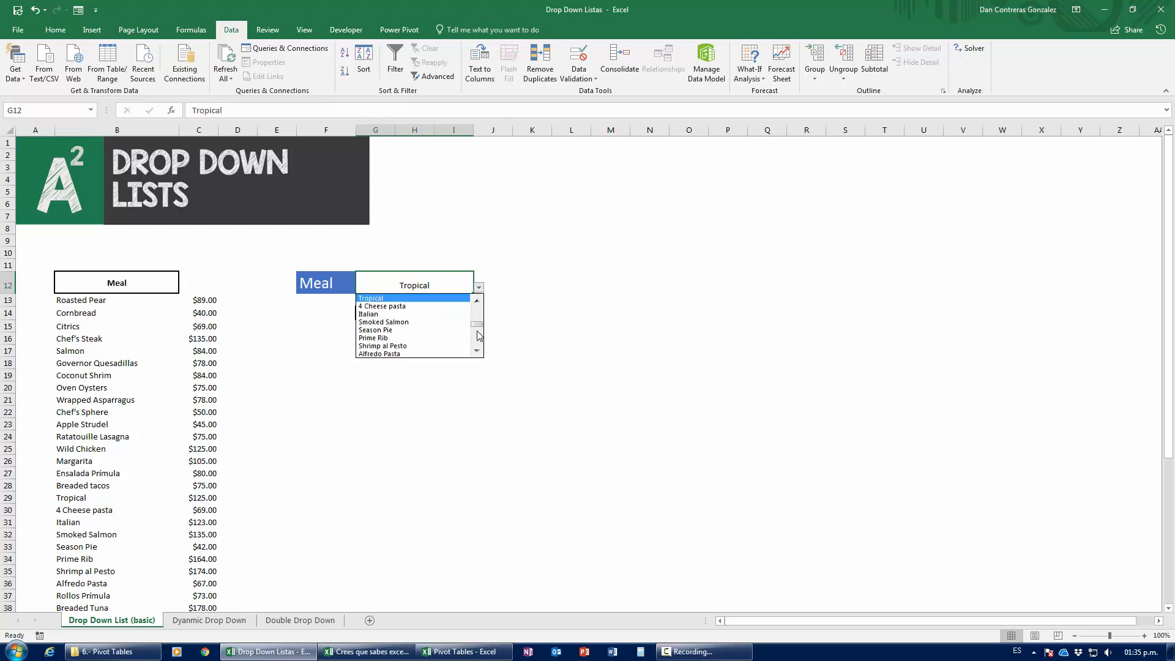
scroll(479, 330, down, 3)
click(422, 346)
click(479, 287)
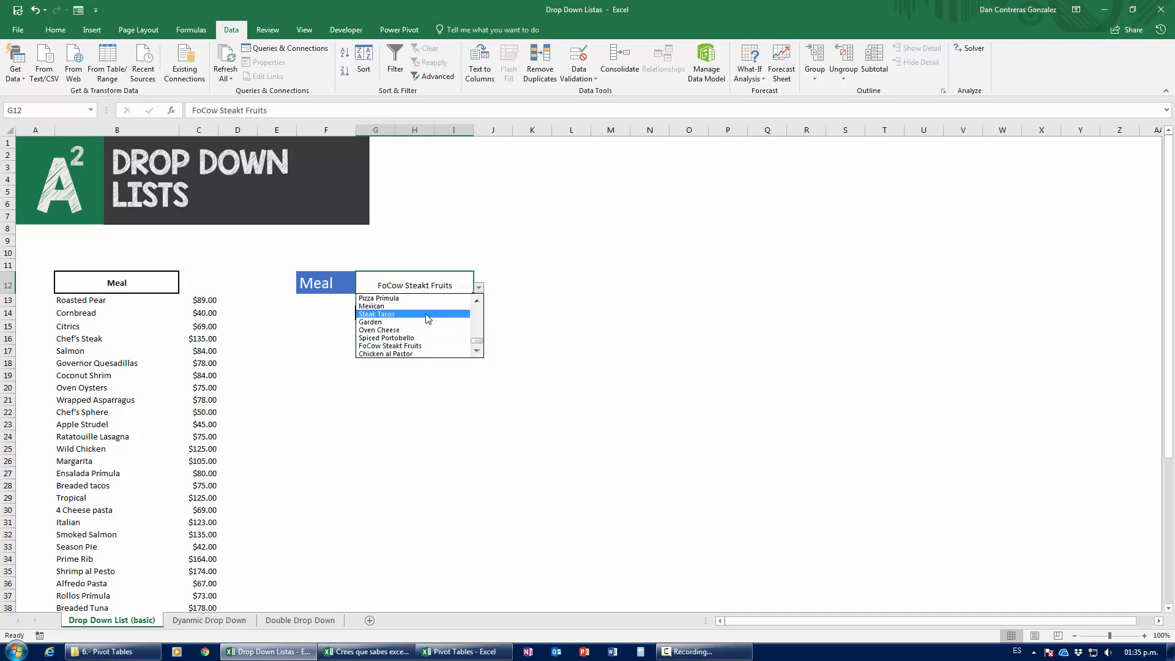
click(429, 311)
click(478, 287)
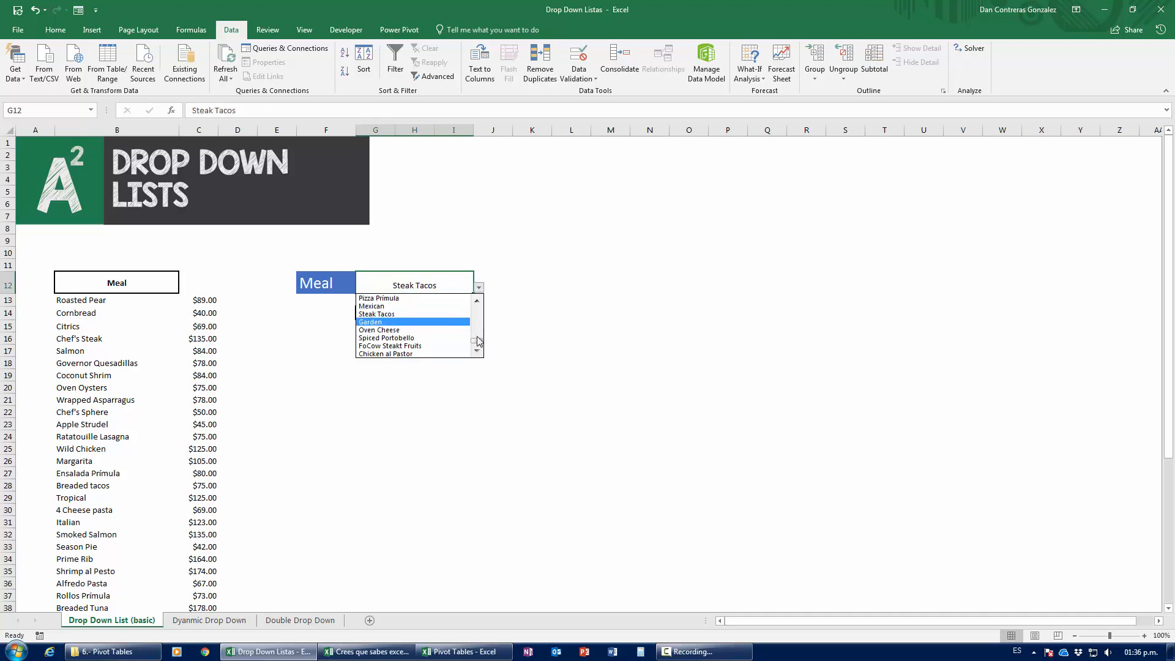
scroll(393, 317, up, 8)
click(385, 306)
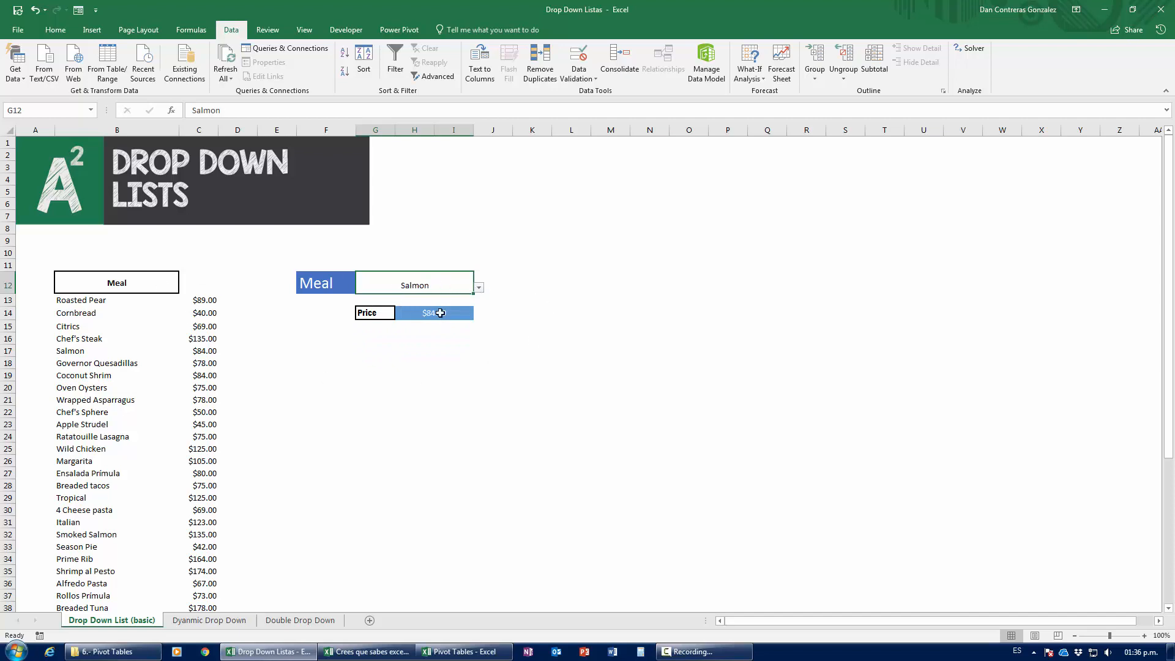
Step: Clear G12, try to enter the misspelled meal "Slamon", and cancel the entry
key(Delete)
text(S)
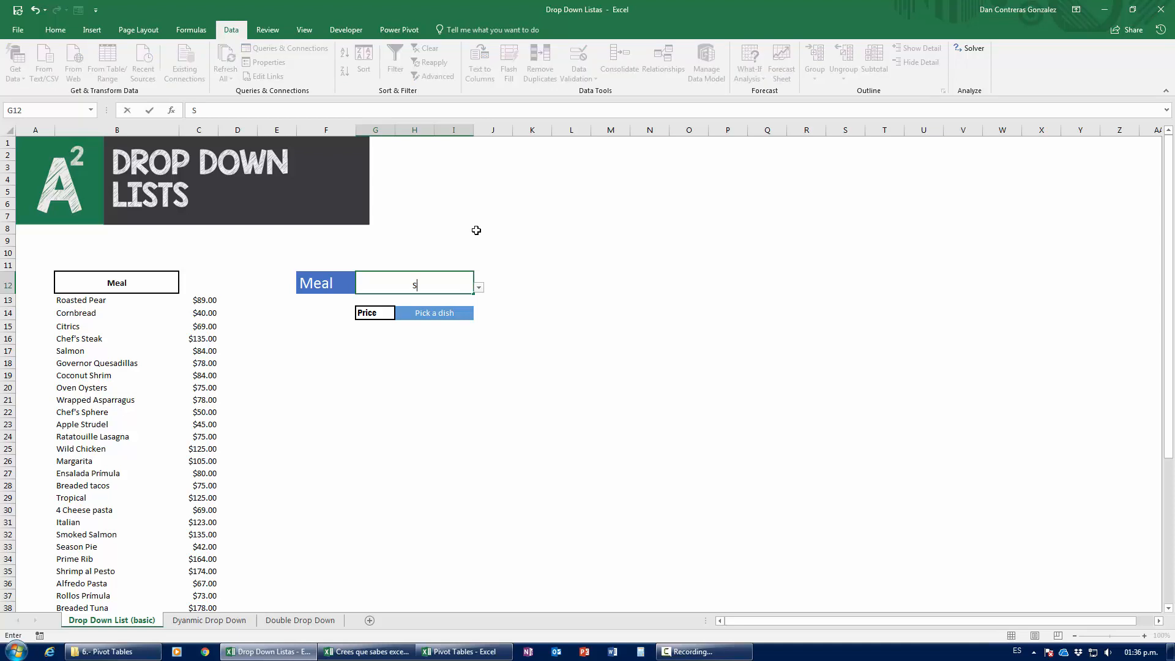
text(lamon)
key(Return)
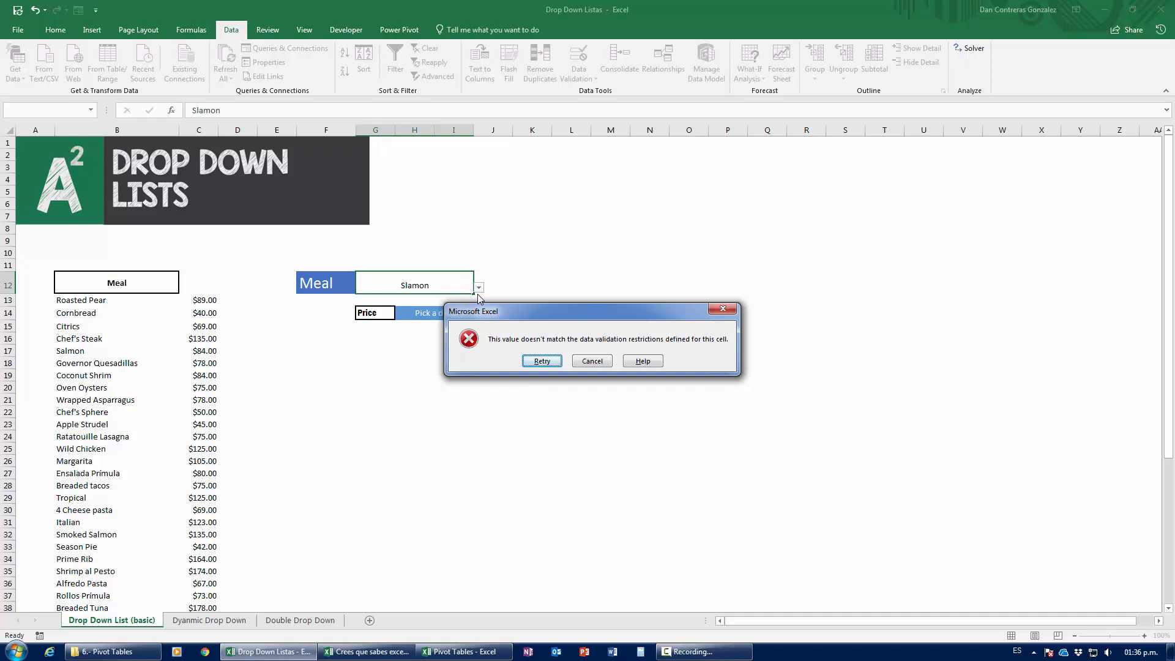
click(591, 362)
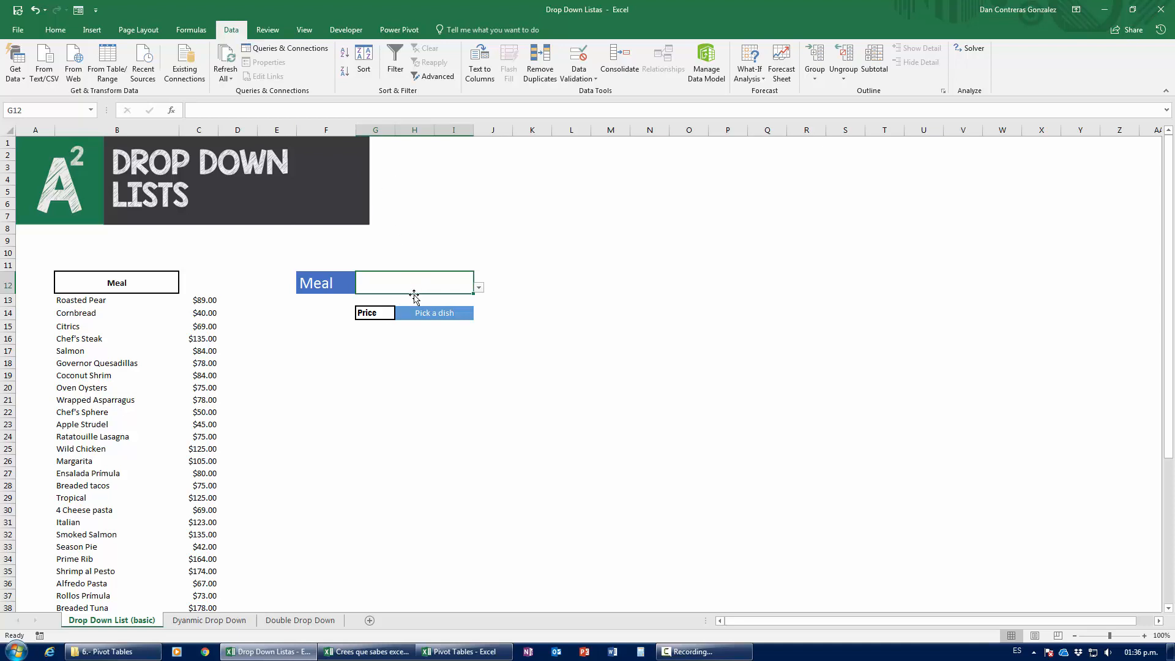
Step: Give the data validation of G12 an input message titled "Hello! :)"
click(584, 64)
drag(649, 152, 597, 155)
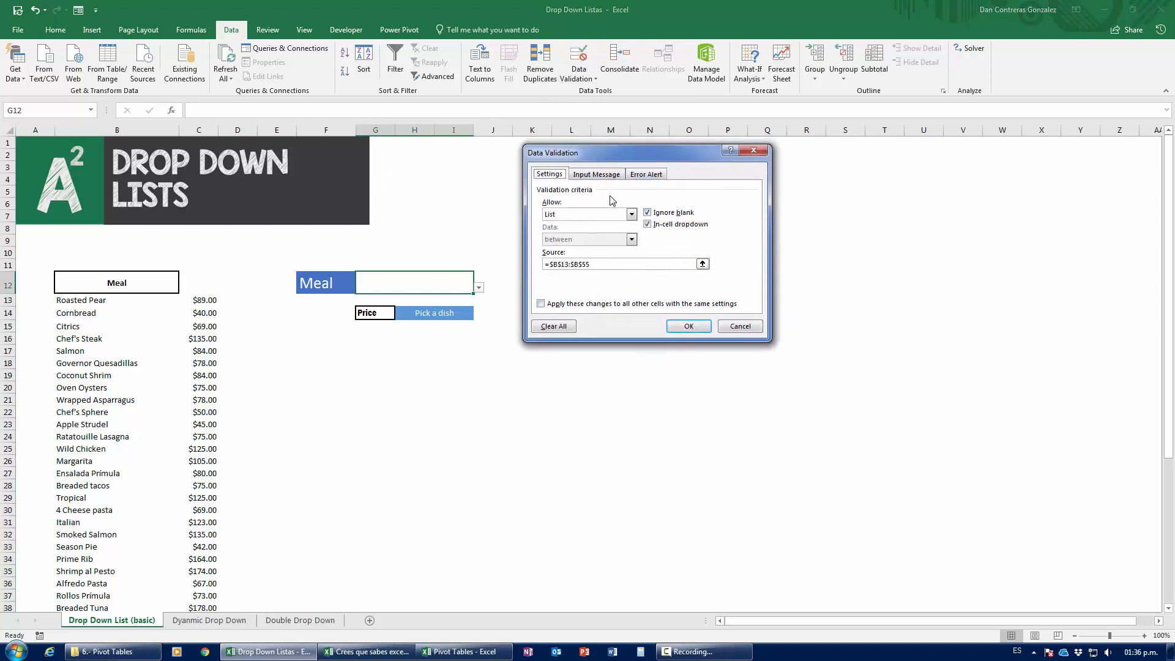
drag(583, 154, 572, 201)
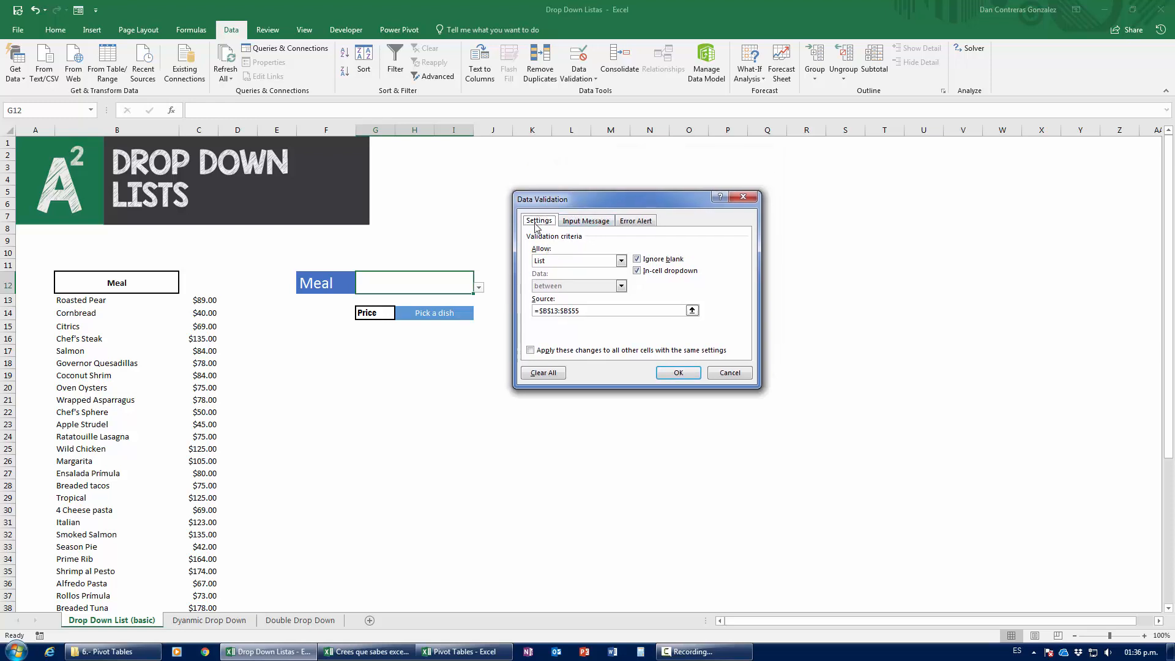
click(583, 223)
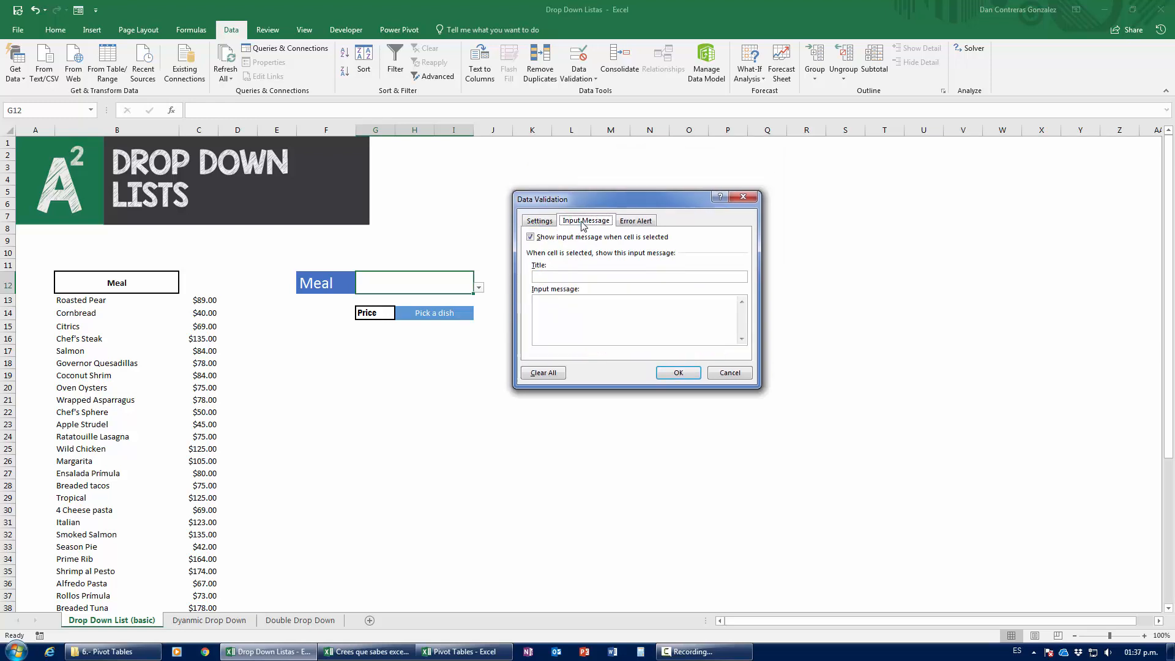
click(588, 277)
text(Hello!)
Step: Set the input message to "Please pick an item form the list or type the item correctly :) Have a nice day!" and apply it
text(lease pick an item form th)
text(e list)
text( or)
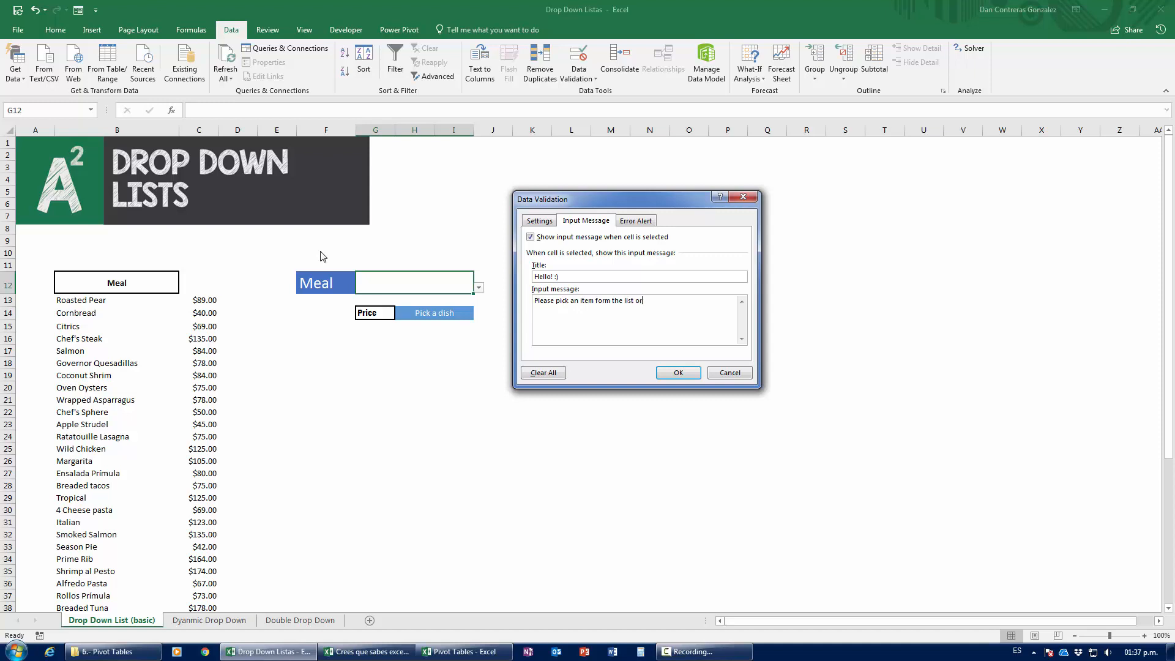
text( typ)
text(e item correctly :) Have a nice day!)
click(678, 373)
Step: Alternate between empty cells and G12 to check the input message shown on selection
click(532, 423)
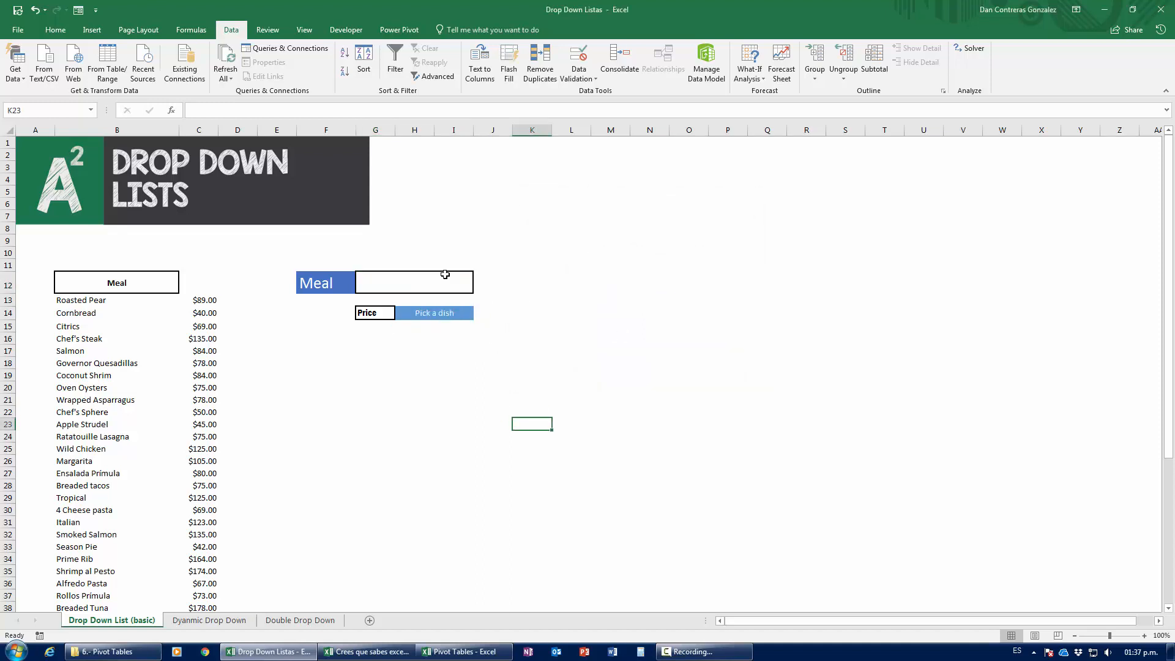
click(445, 276)
click(575, 325)
click(424, 284)
click(570, 315)
click(438, 288)
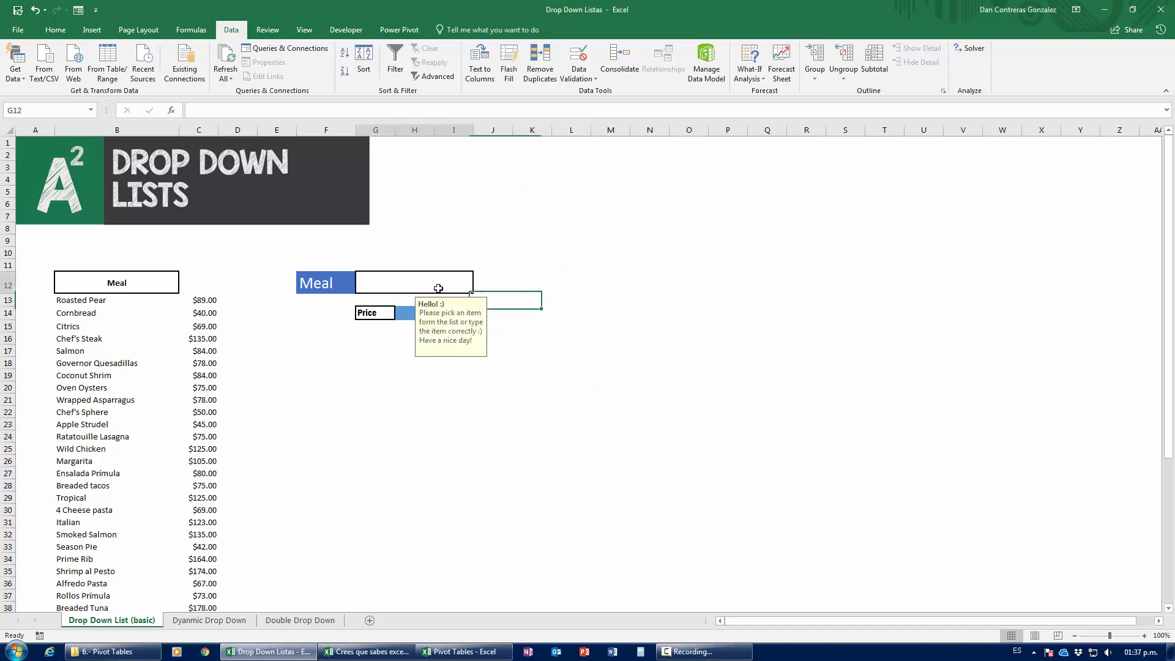
click(569, 300)
click(453, 286)
click(569, 281)
click(468, 279)
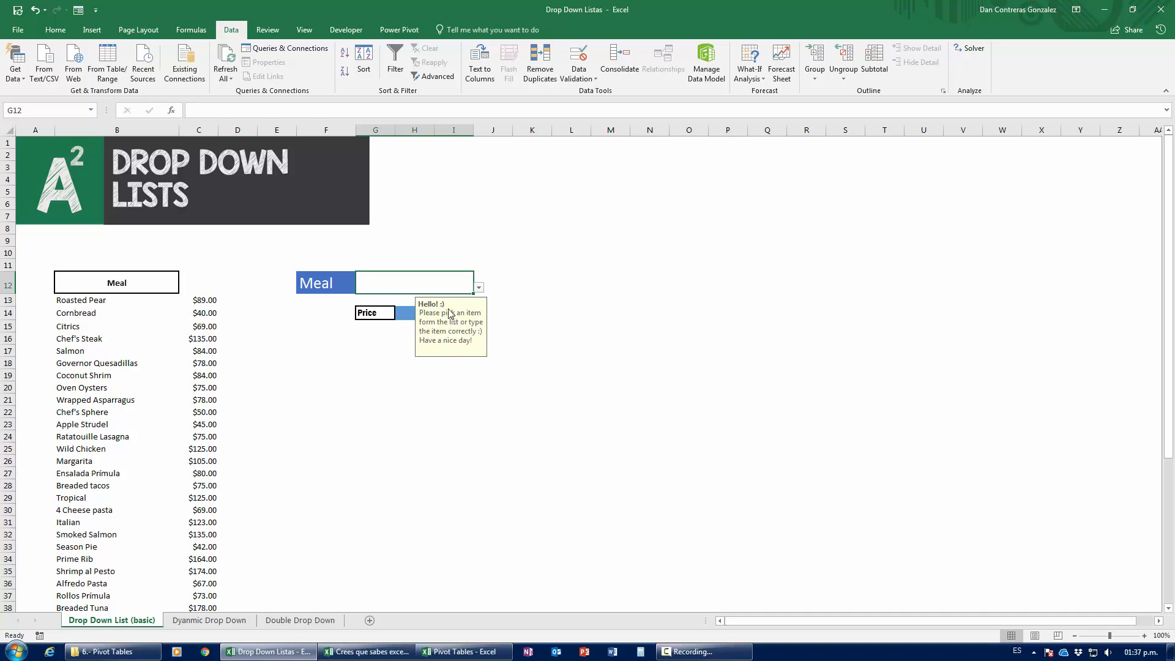
Step: Pick Chef's Sphere from the drop-down list in G12 and move to an empty cell
click(478, 287)
click(416, 330)
click(479, 287)
click(429, 344)
click(575, 320)
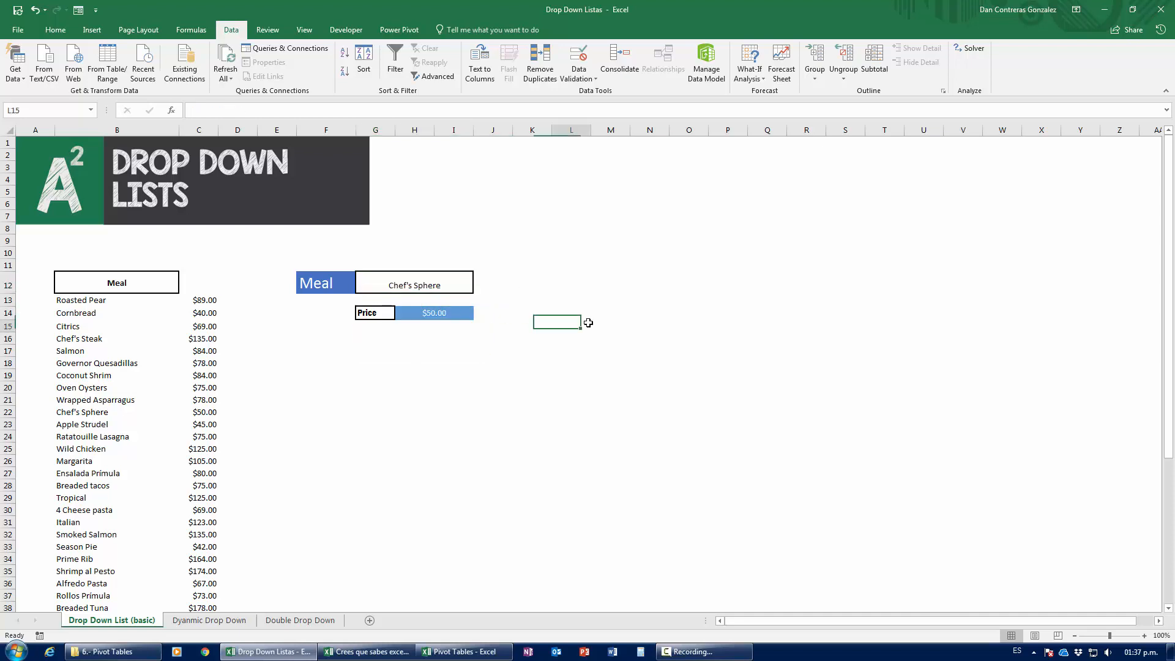
Step: Give the data validation of G12 a Stop error alert titled "You are a useless idiot"
click(454, 285)
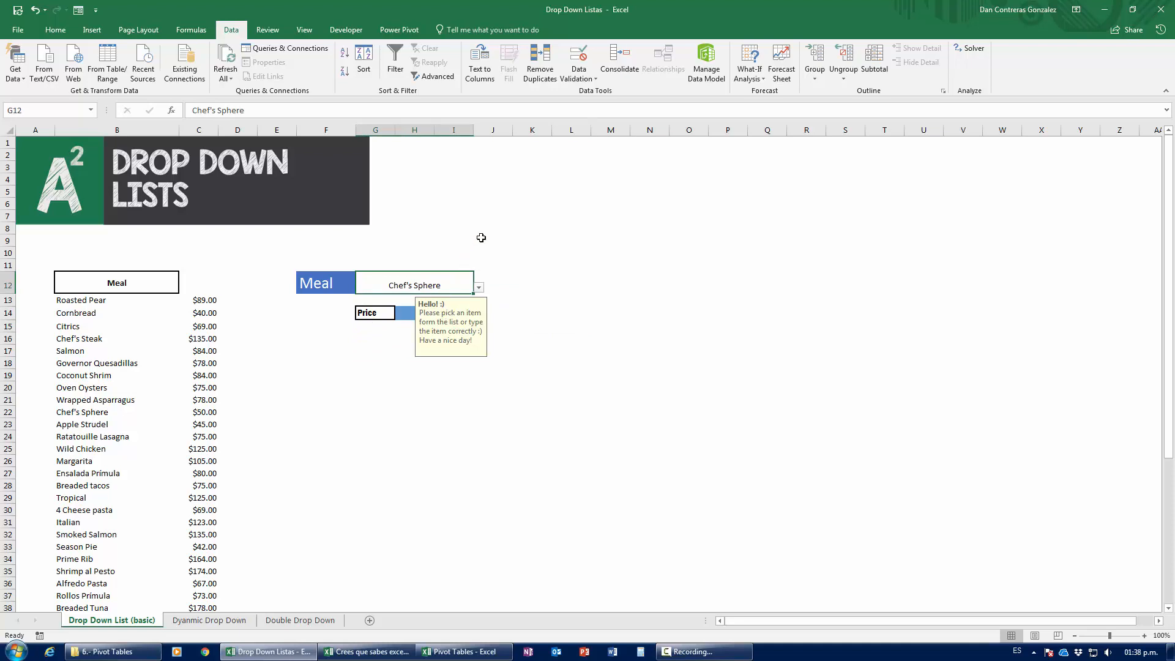
click(563, 71)
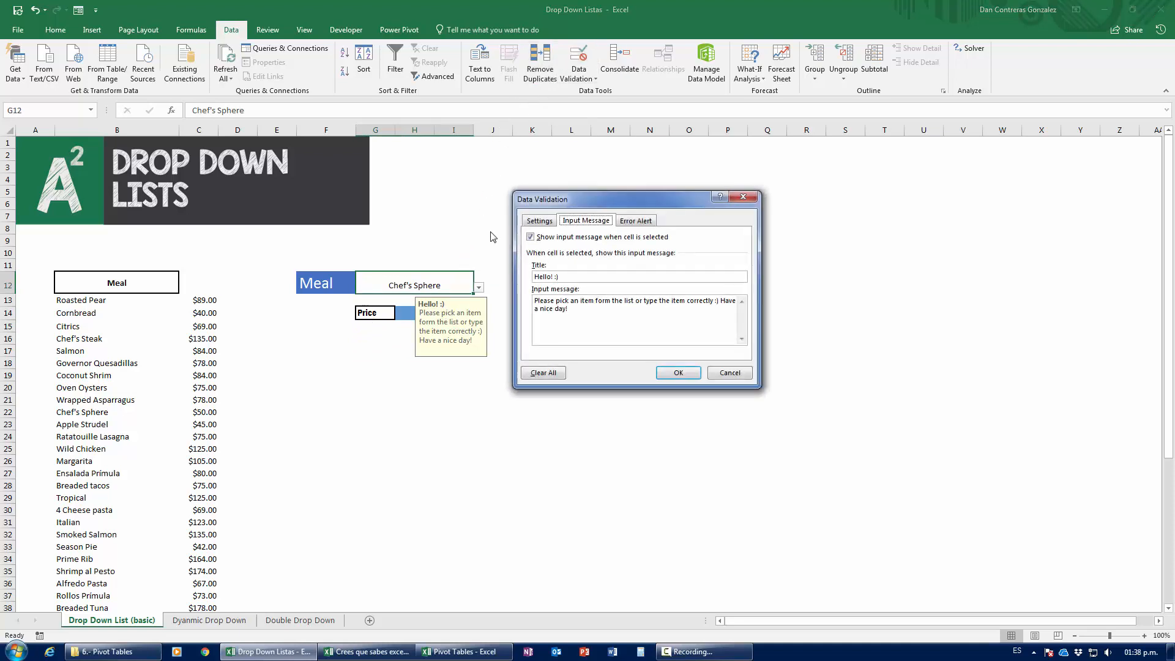
click(651, 222)
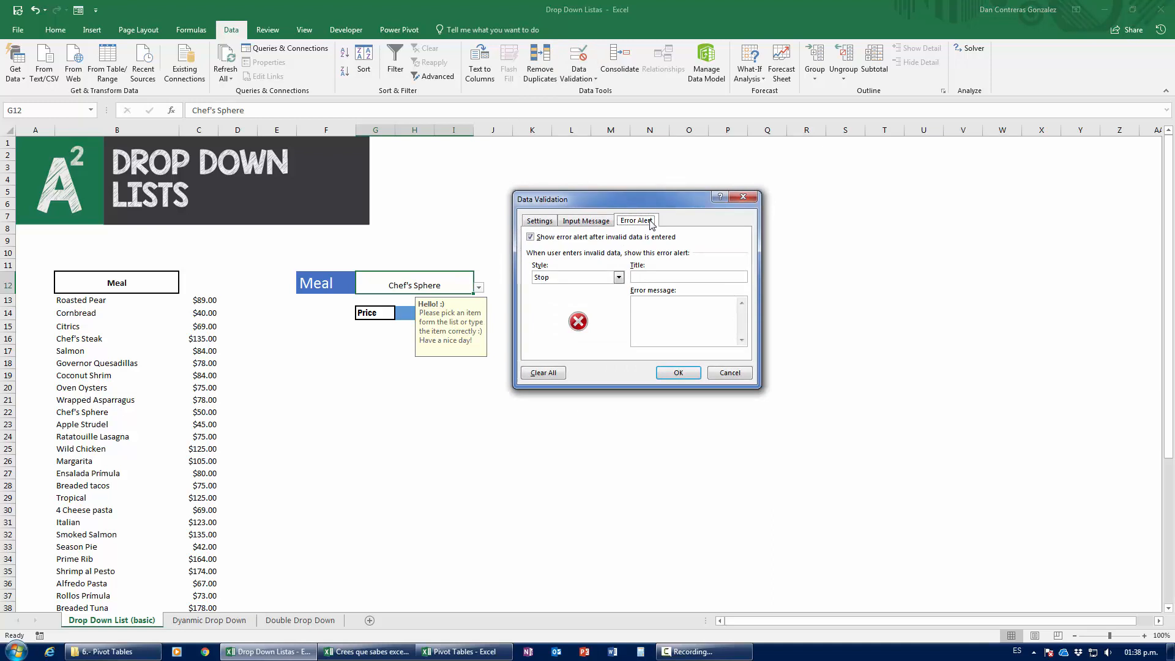
click(679, 275)
text(You are a uselles)
text(s idio)
Step: Start the error message with "I told you from the list! Can't you read you imbecile?"
text( told you )
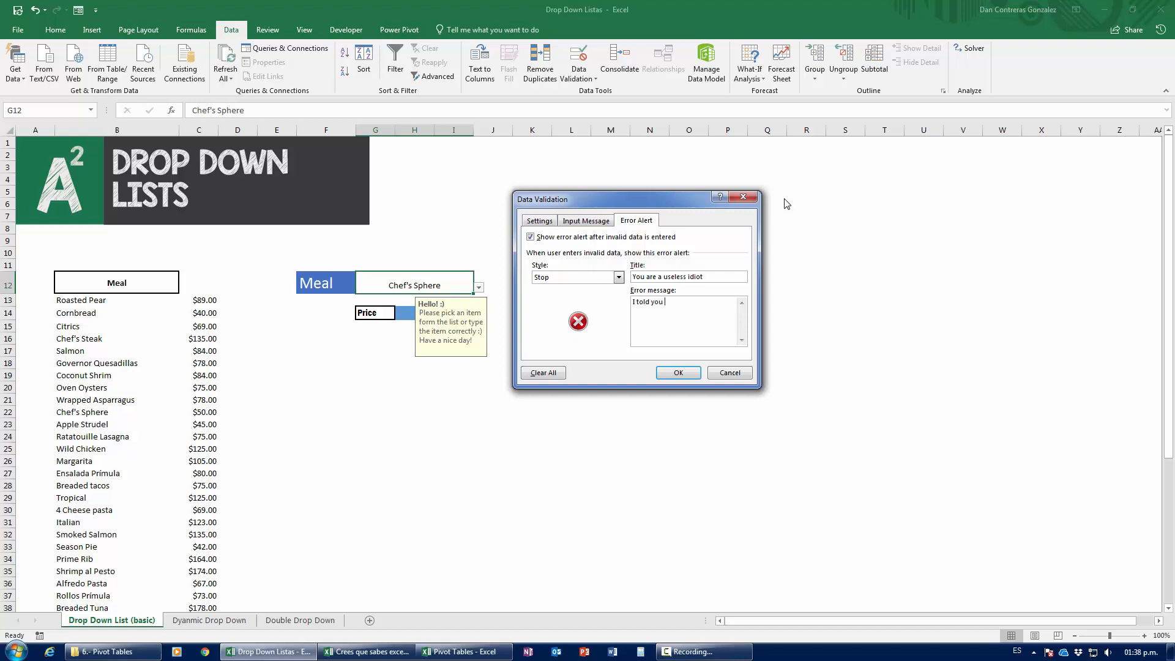
text(from the list)
text(! Can't you)
text( read you imbec)
text(ile)
Step: Add the paragraph "HR has been contacted about your mistake, clean out your desk." to the error message and apply the validation
text(HR ha)
text(s been contac)
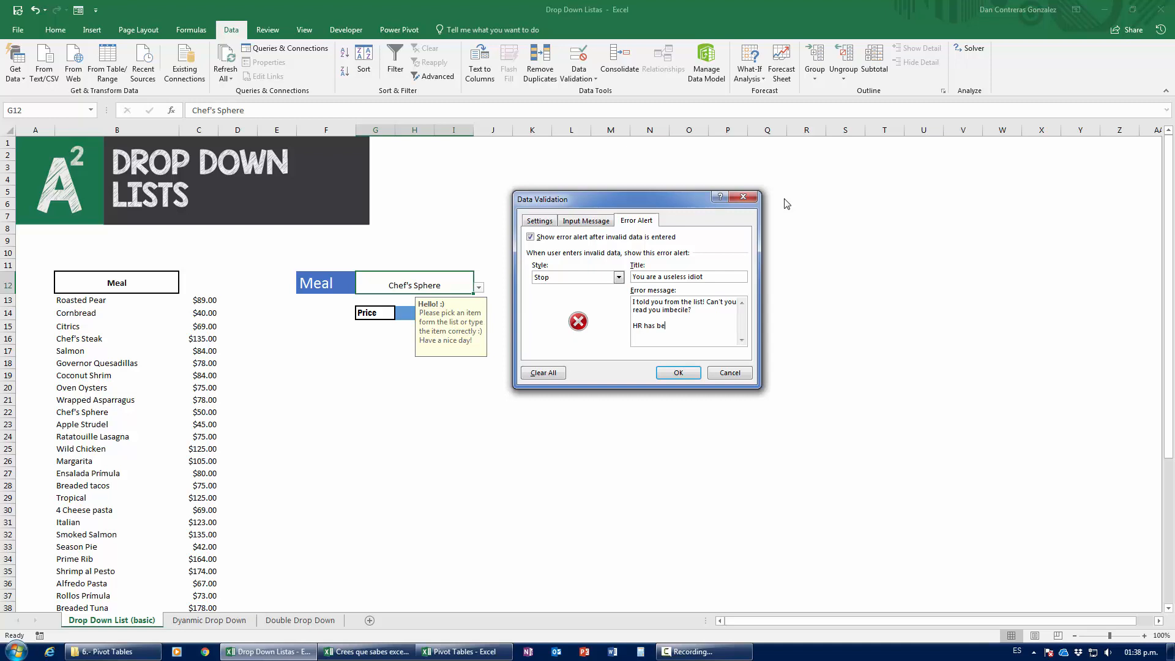
text(ted about your mistak)
text(e, )
text(clean out your desk.)
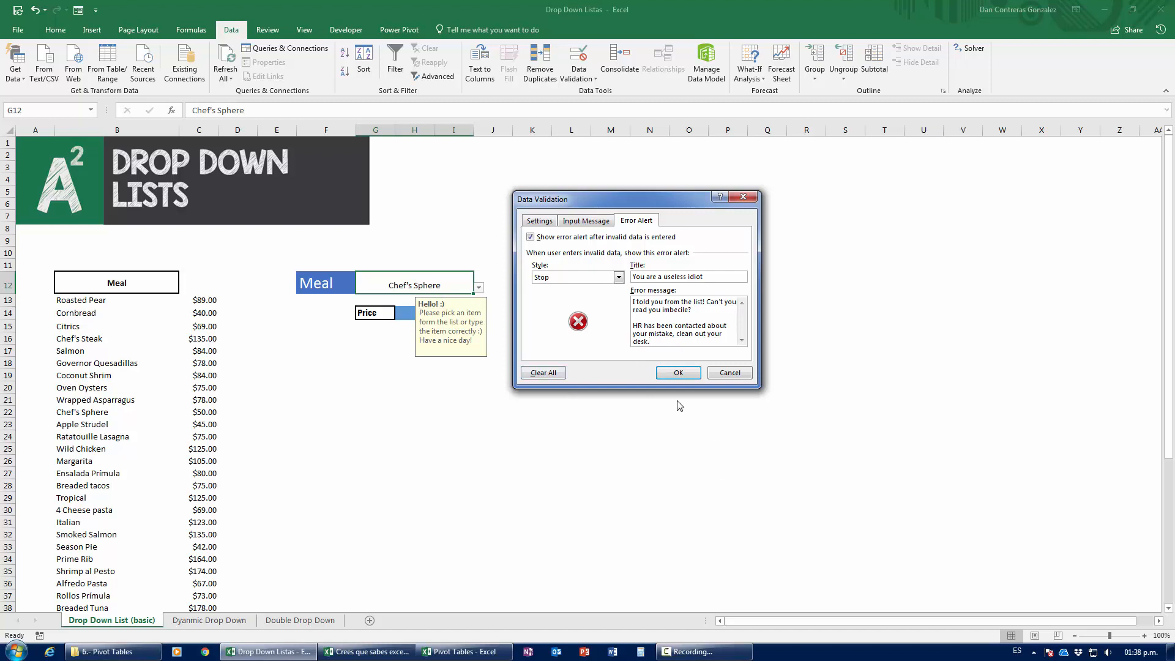
click(677, 374)
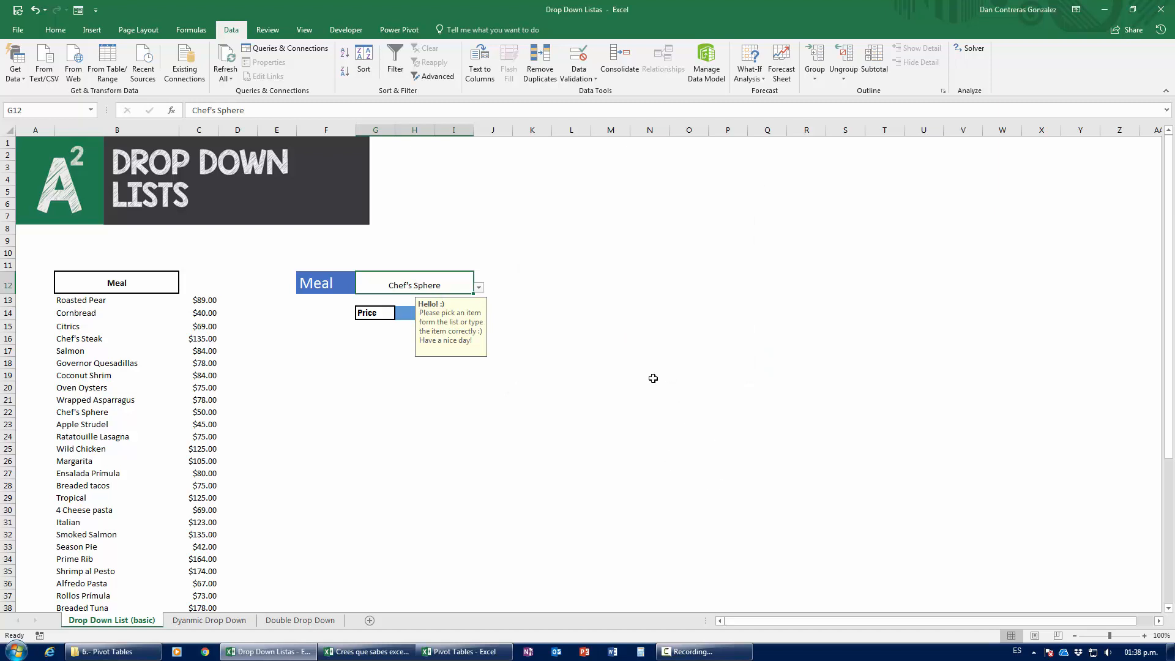
Step: Pick Breaded tacos from the drop-down list in G12 and move to an empty cell
click(586, 403)
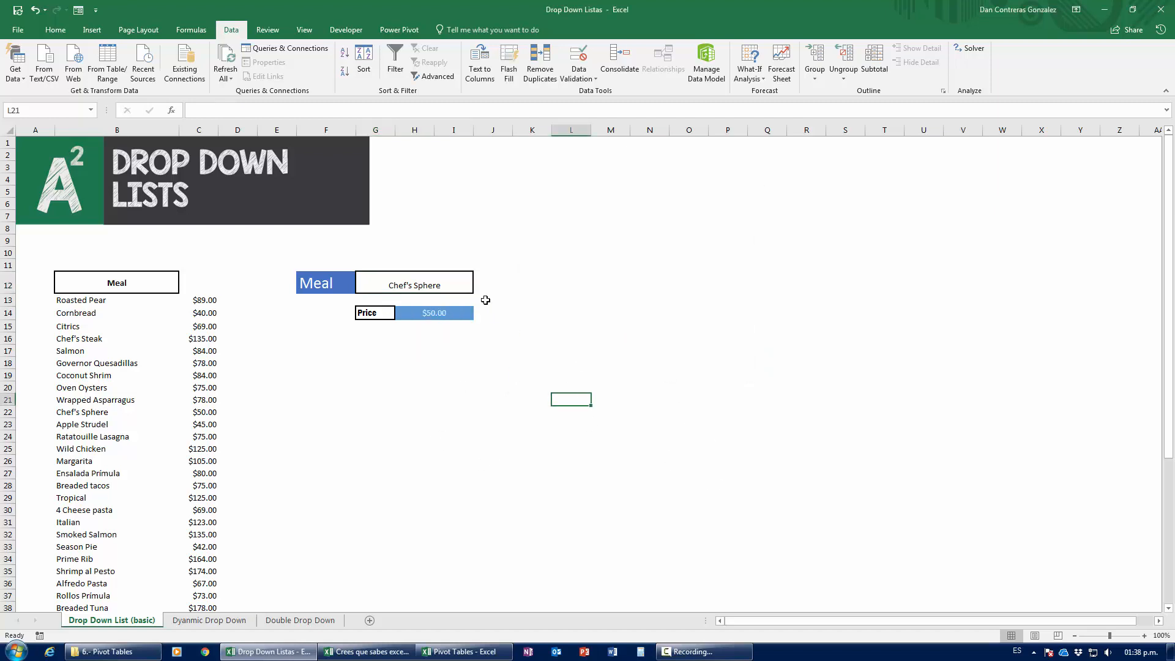
click(468, 284)
click(479, 287)
click(428, 341)
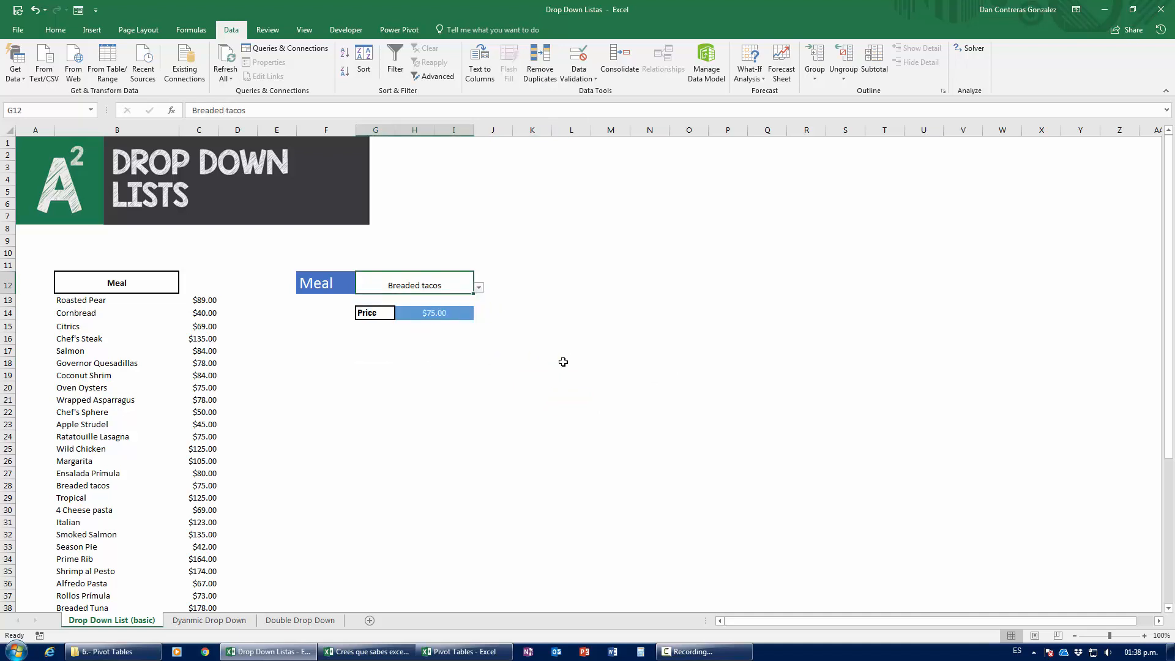
click(563, 361)
Step: Try to enter the misspelled meal "Ctriics" in G12 to test the error alert, and cancel the entry
click(413, 289)
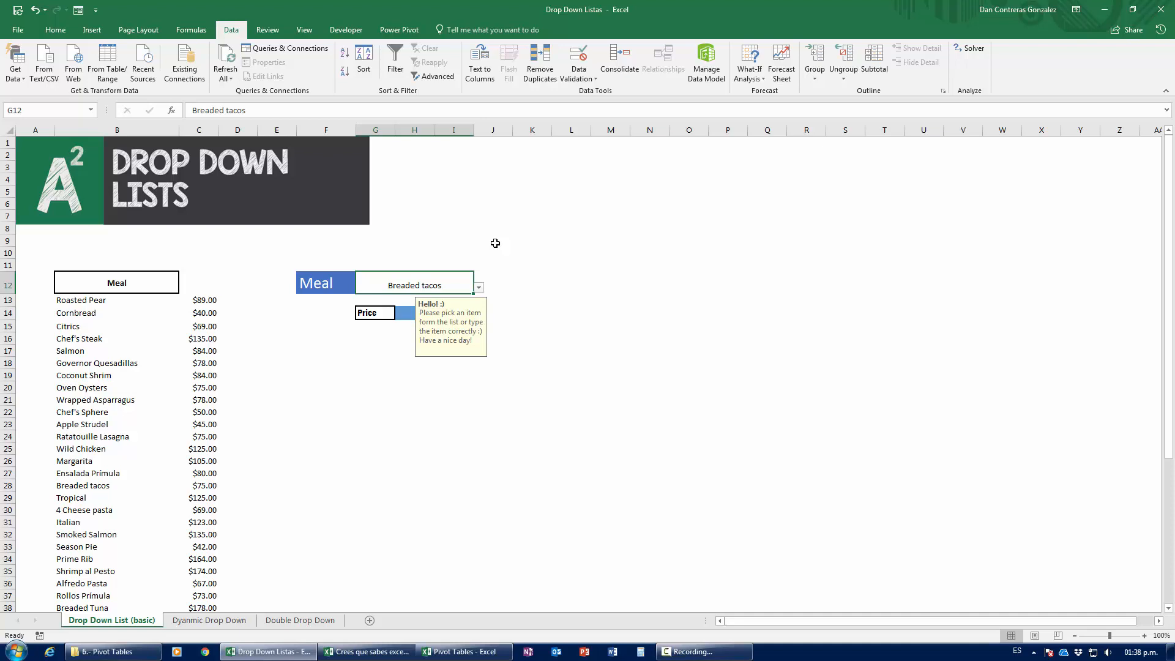
text(C)
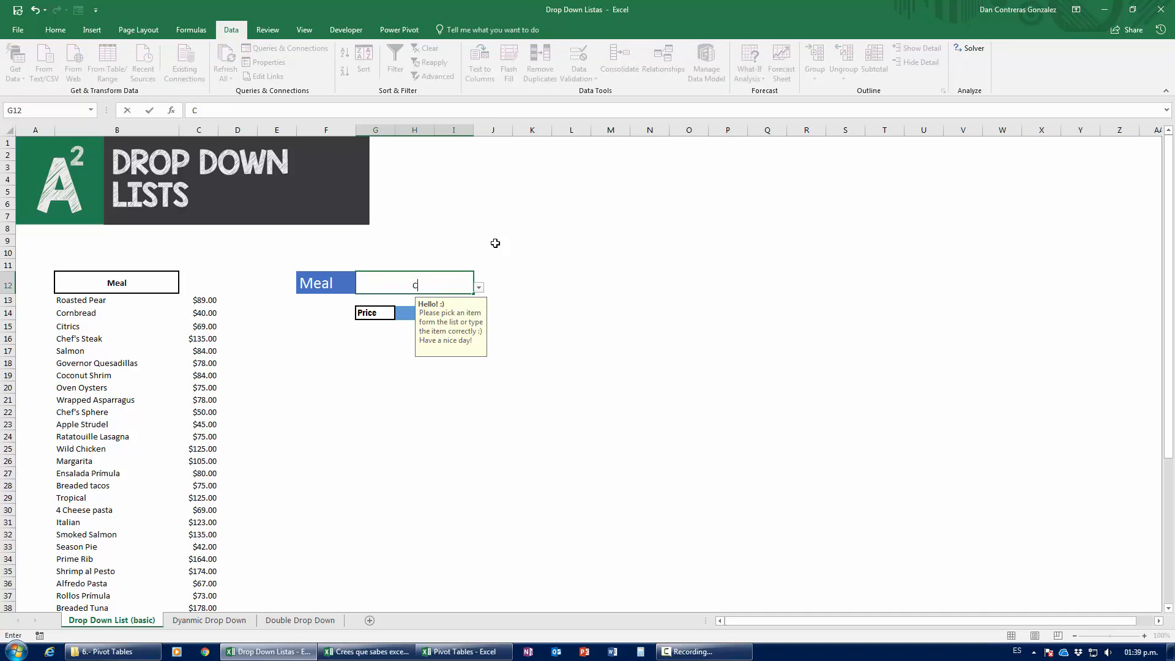
text(triics)
key(Return)
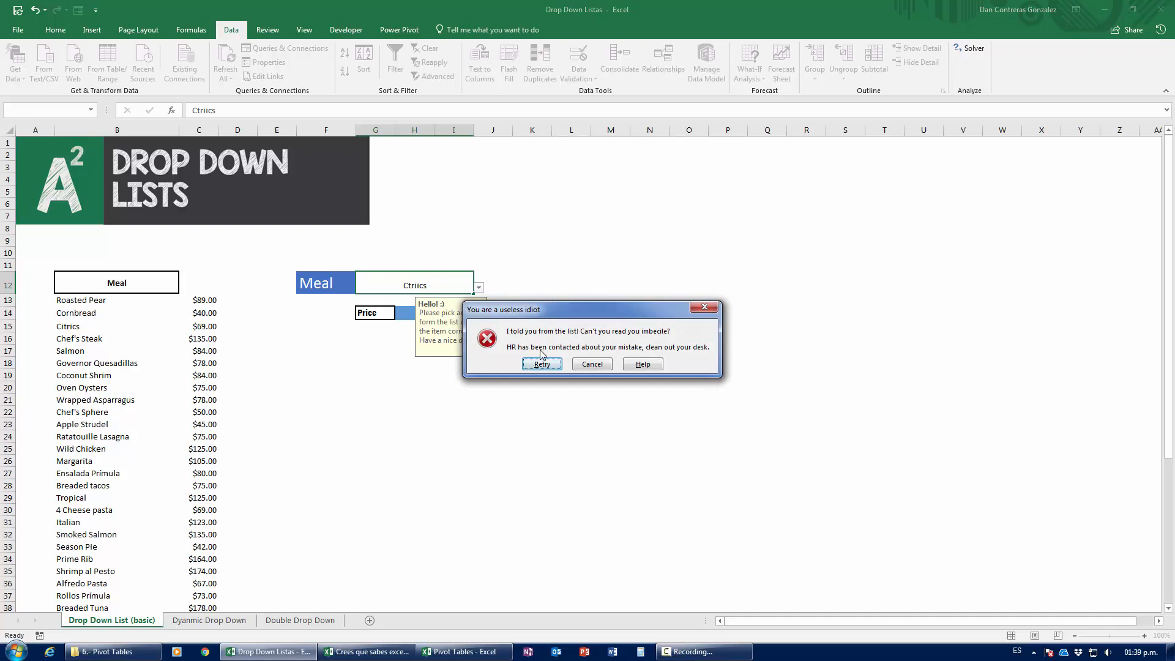
click(578, 365)
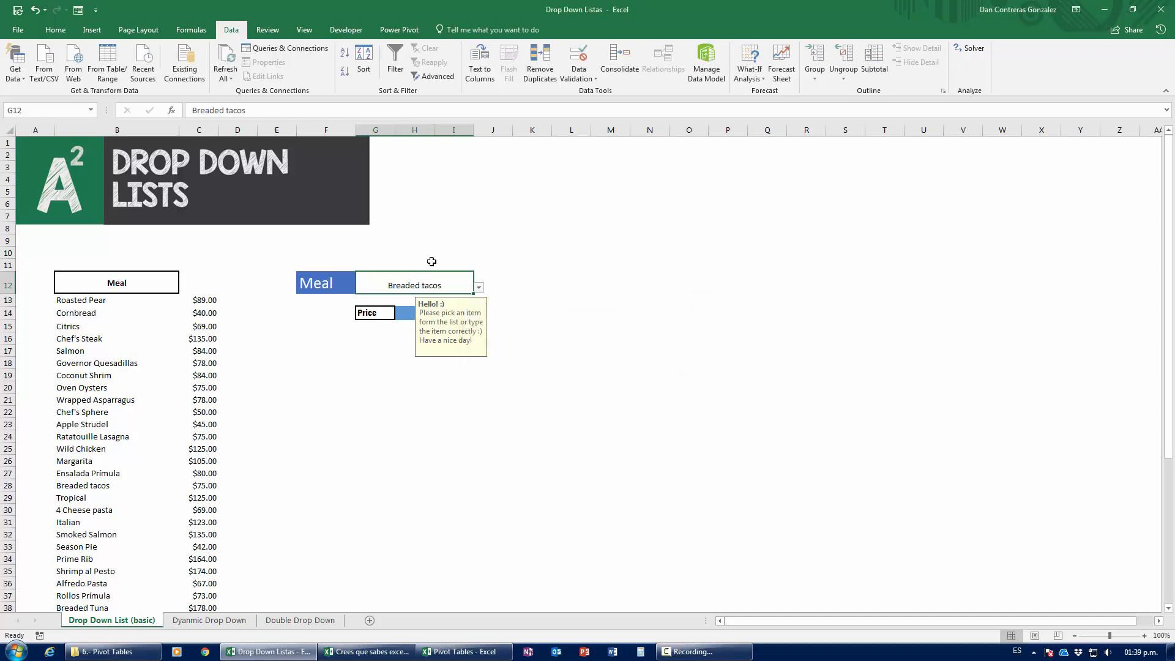
Step: Review the error alert styles in the data validation of G12, leave Stop selected and close the settings without applying
click(579, 61)
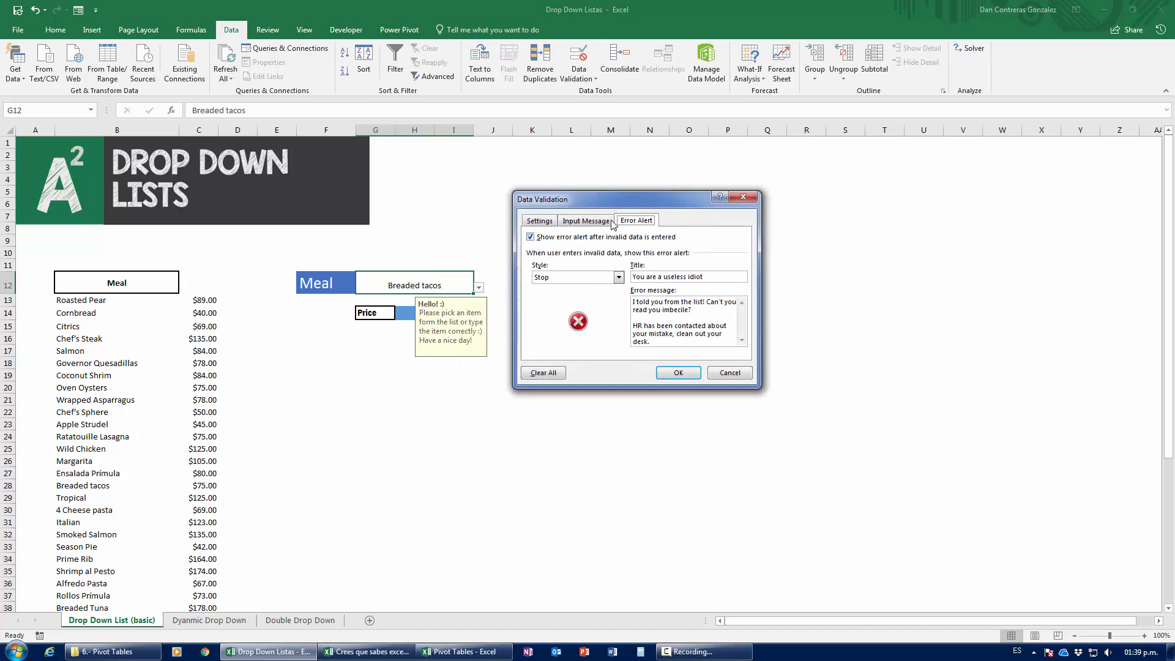
drag(620, 202, 541, 199)
click(491, 273)
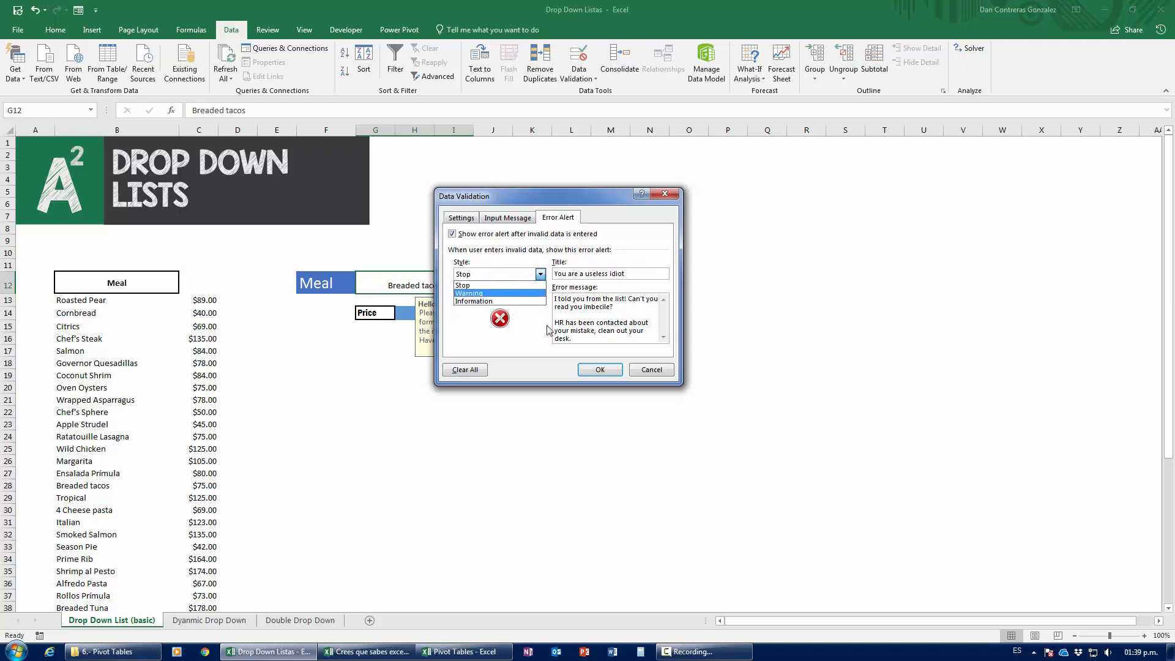
click(470, 286)
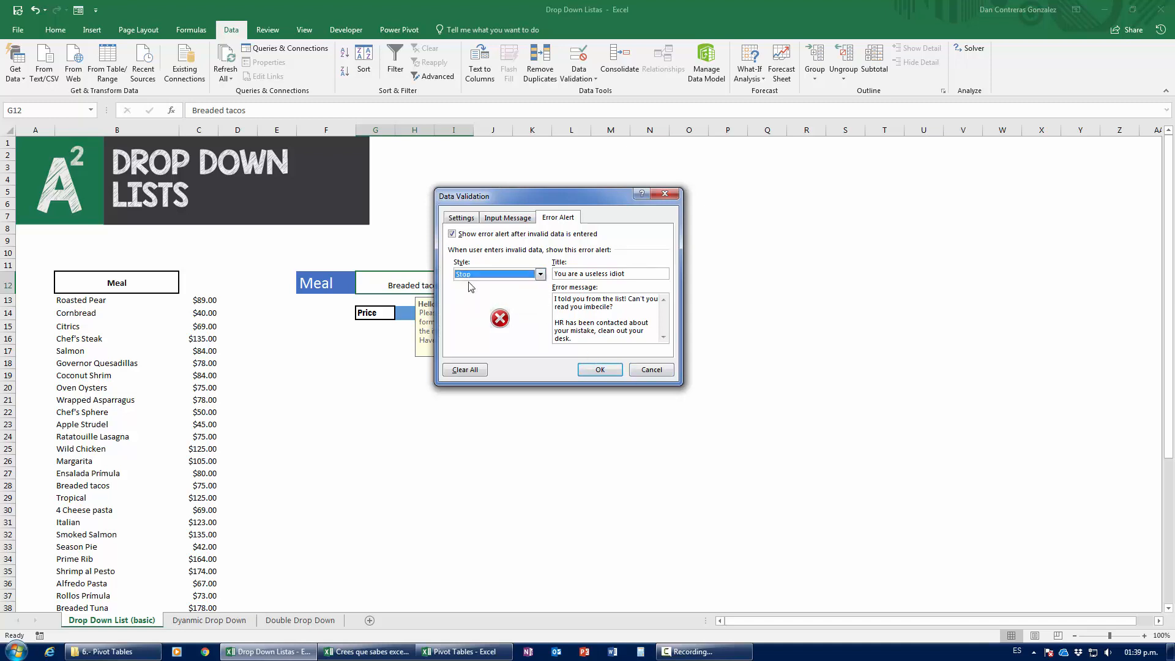
click(644, 372)
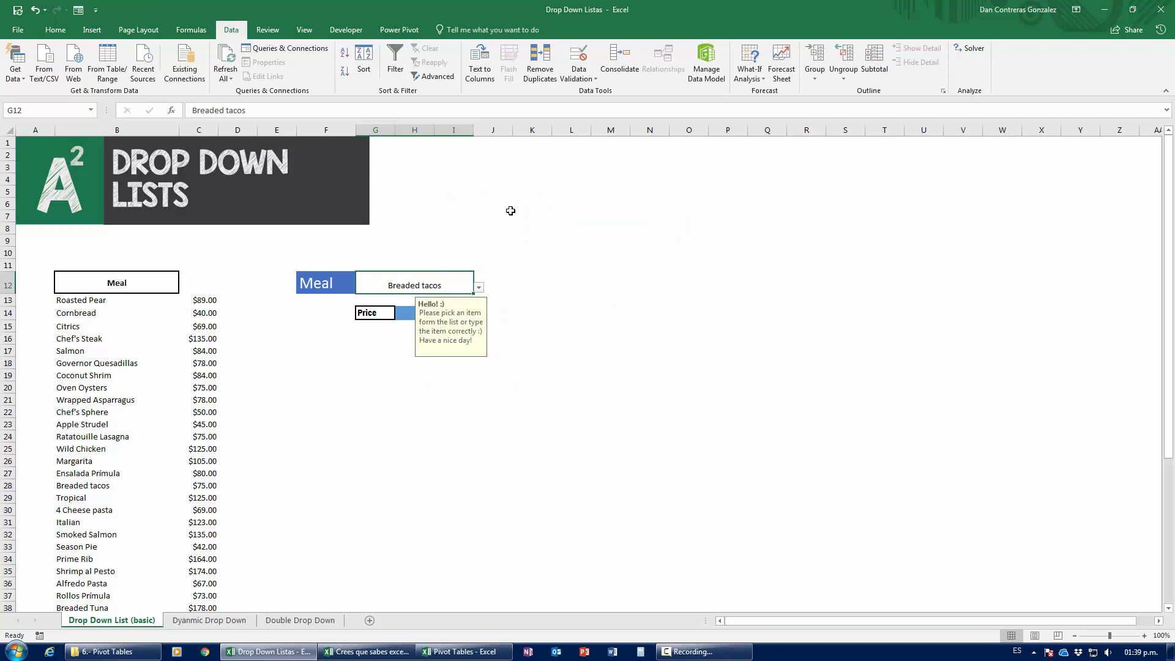
Step: Try to enter the misspelled meal "Topical" in G12 under the Stop alert style, and cancel the entry
text(Topical)
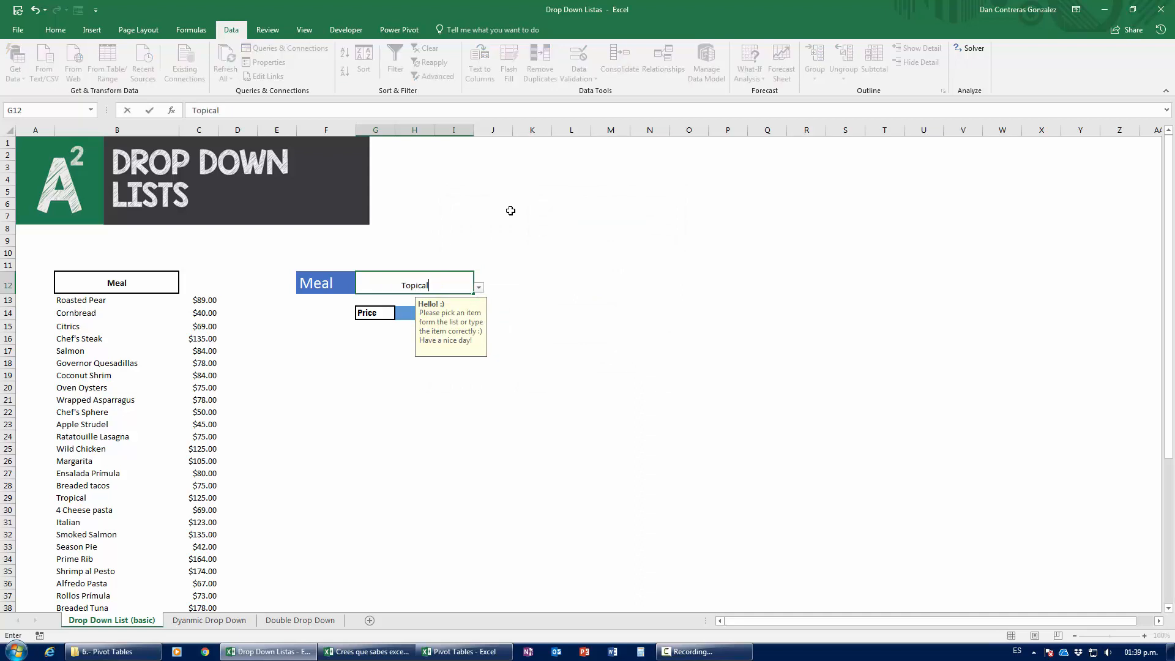
key(Return)
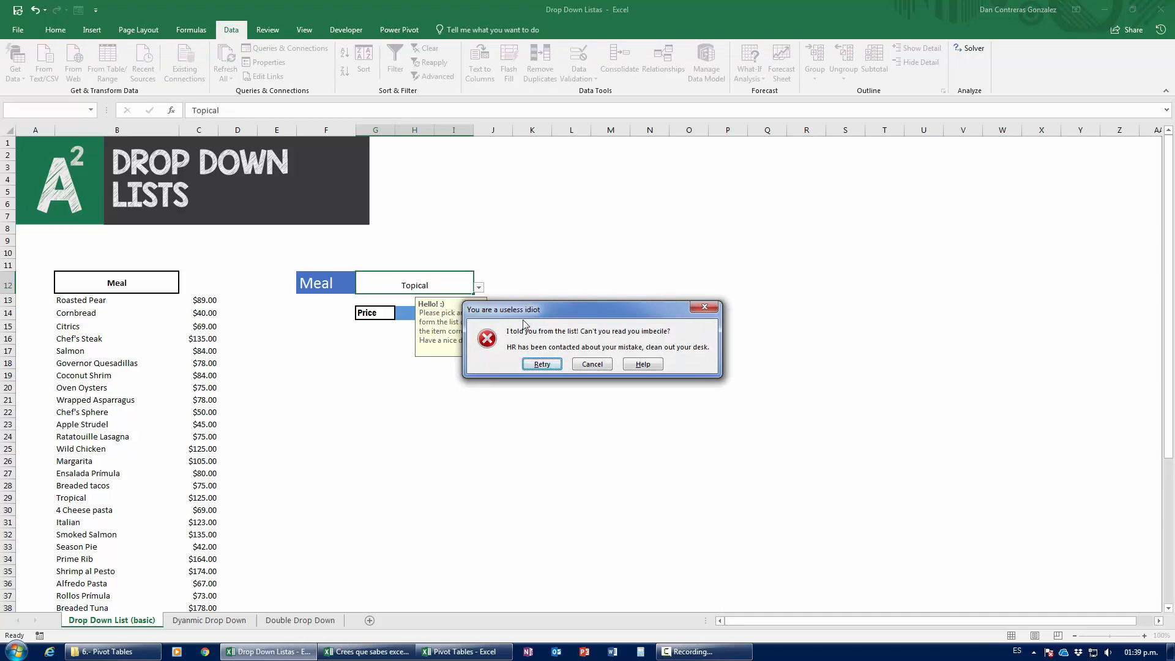
click(591, 364)
Step: Set the error alert style of G12's data validation to Warning and apply it
click(577, 54)
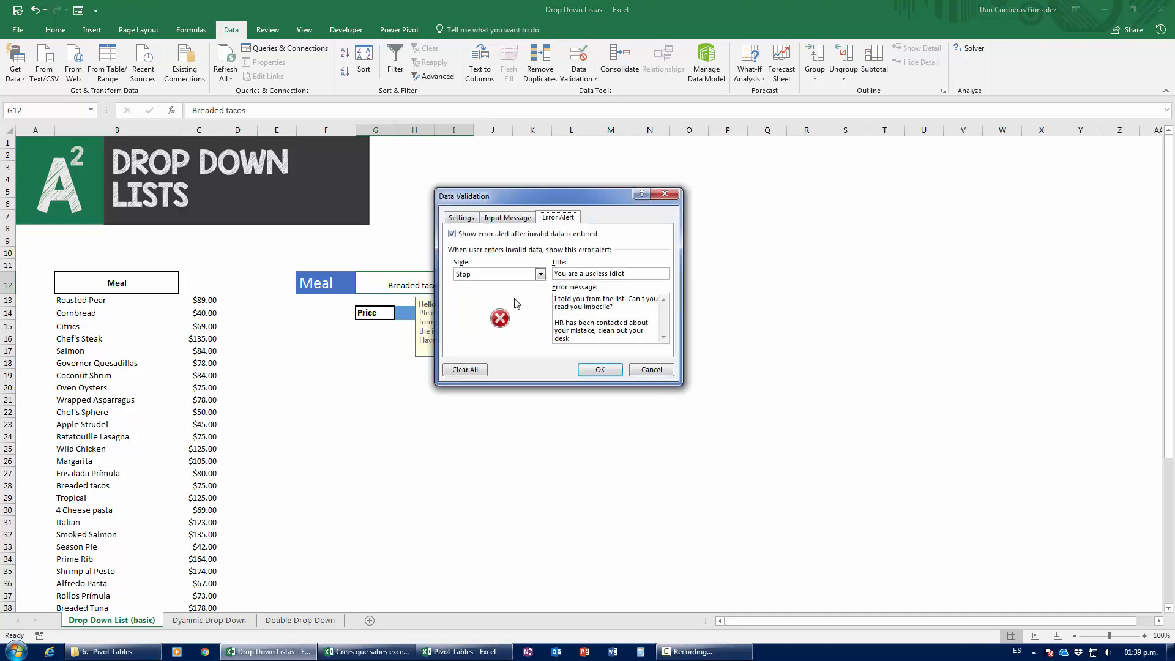
click(506, 274)
click(484, 291)
click(599, 369)
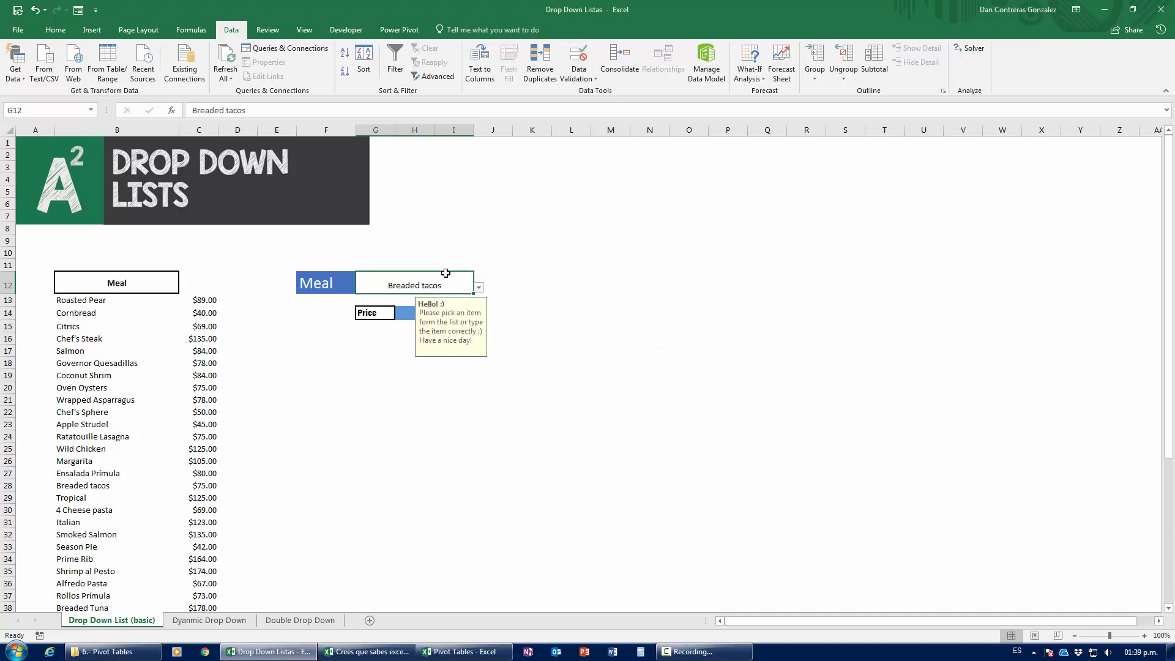
Step: Enter the misspelled meal "Rosted Per" in G12 and choose to continue with it despite the warning
text(Ro)
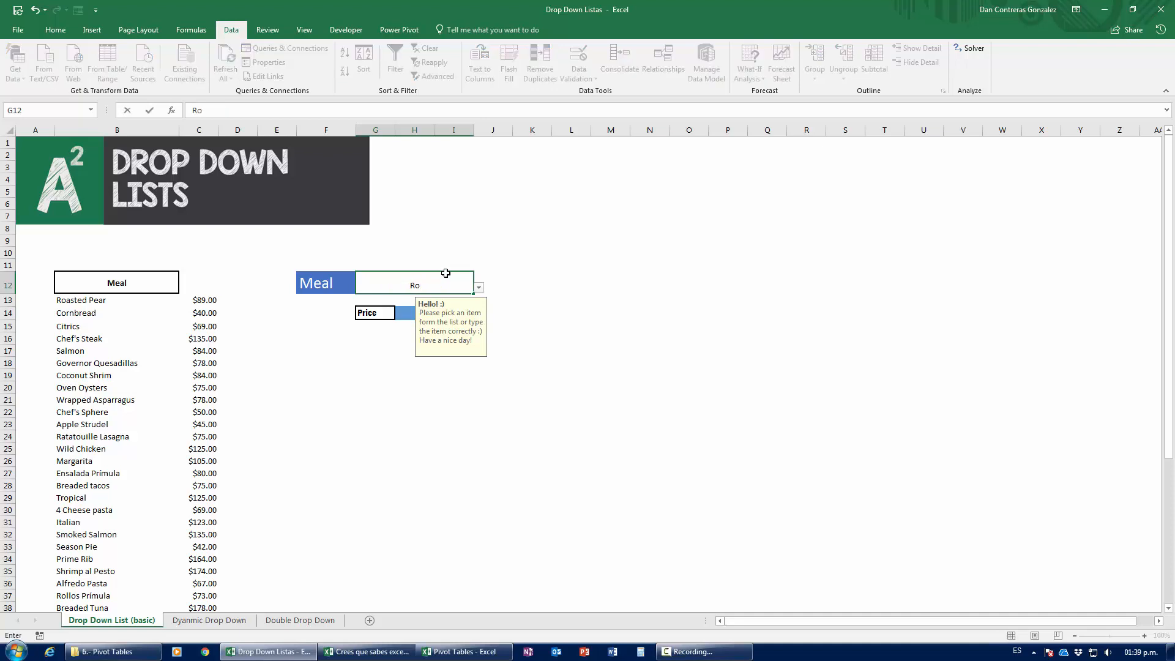
text(sted Per)
key(Return)
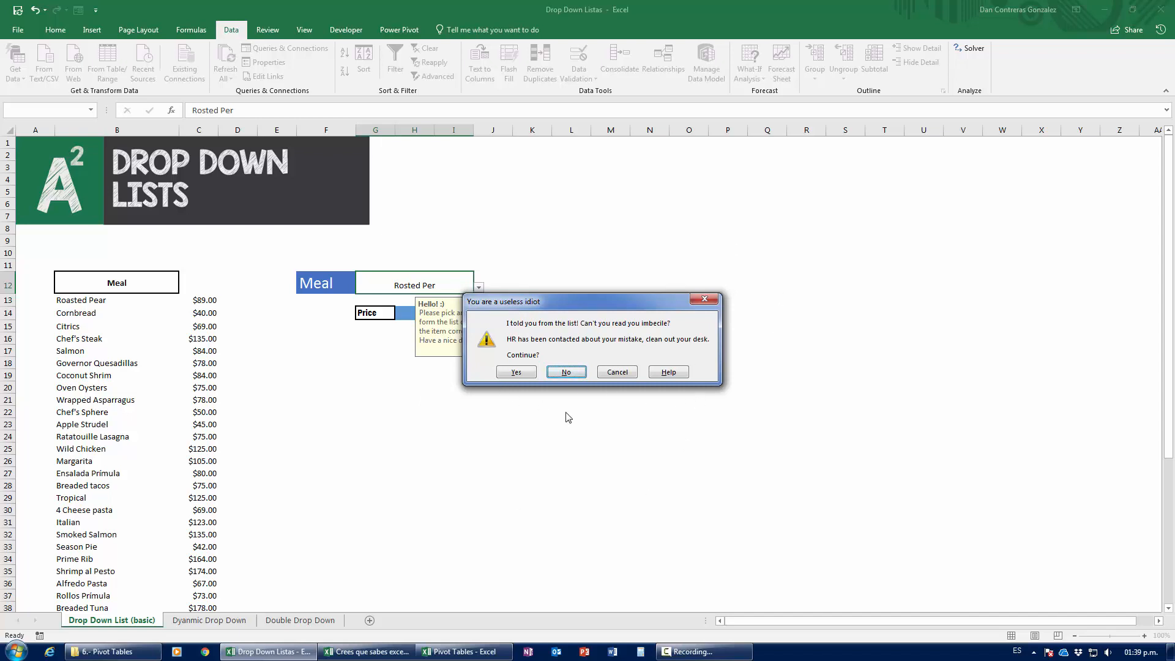
click(530, 375)
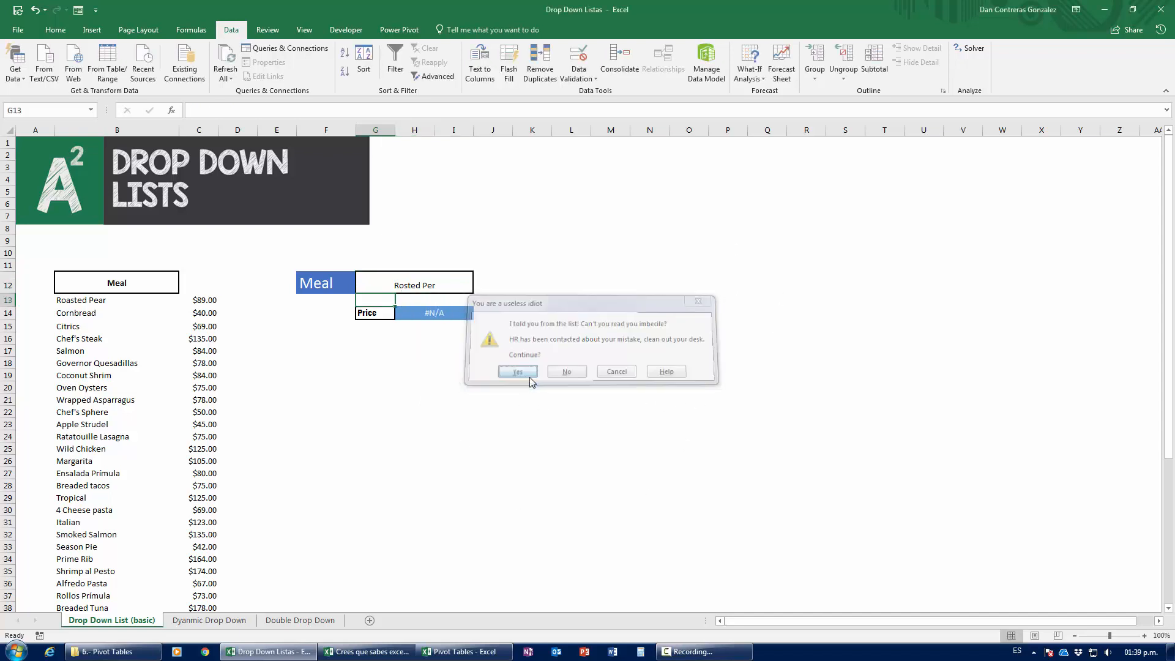
Step: Set the error alert style of G12's data validation to Information and apply it
click(435, 282)
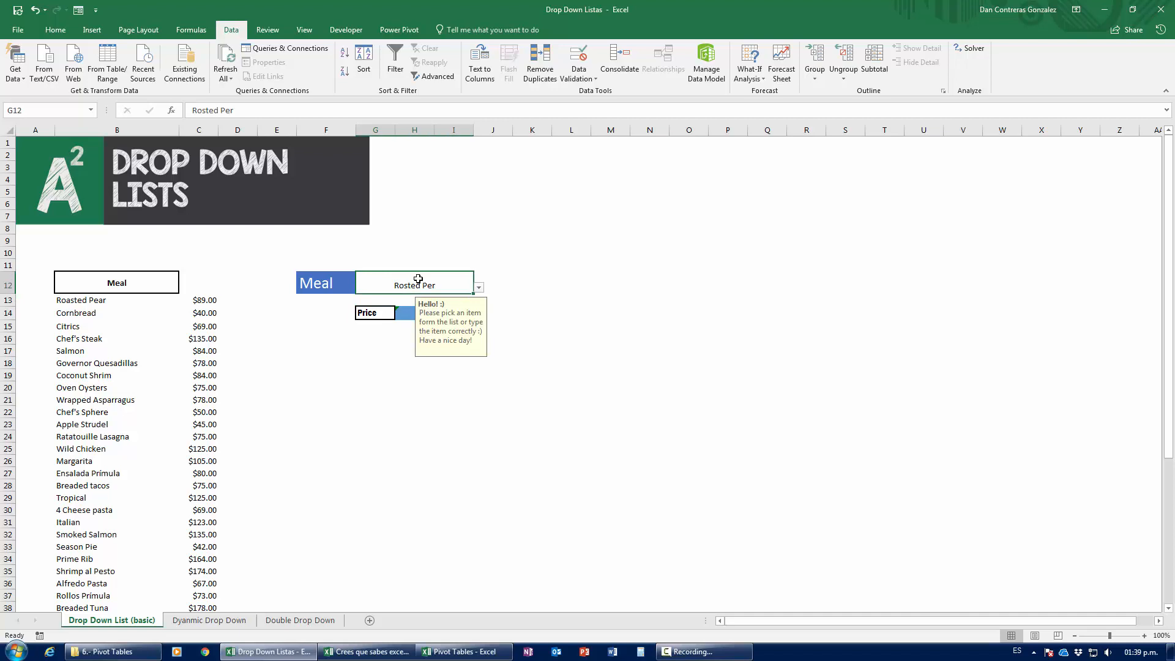
click(578, 61)
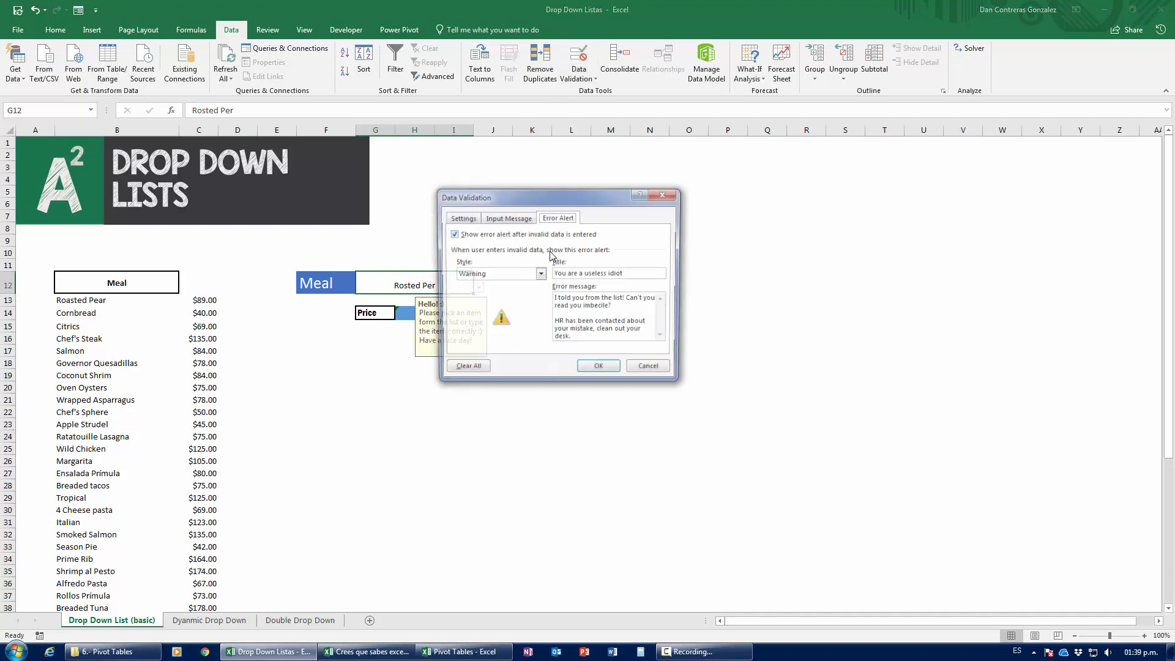
click(517, 276)
click(506, 299)
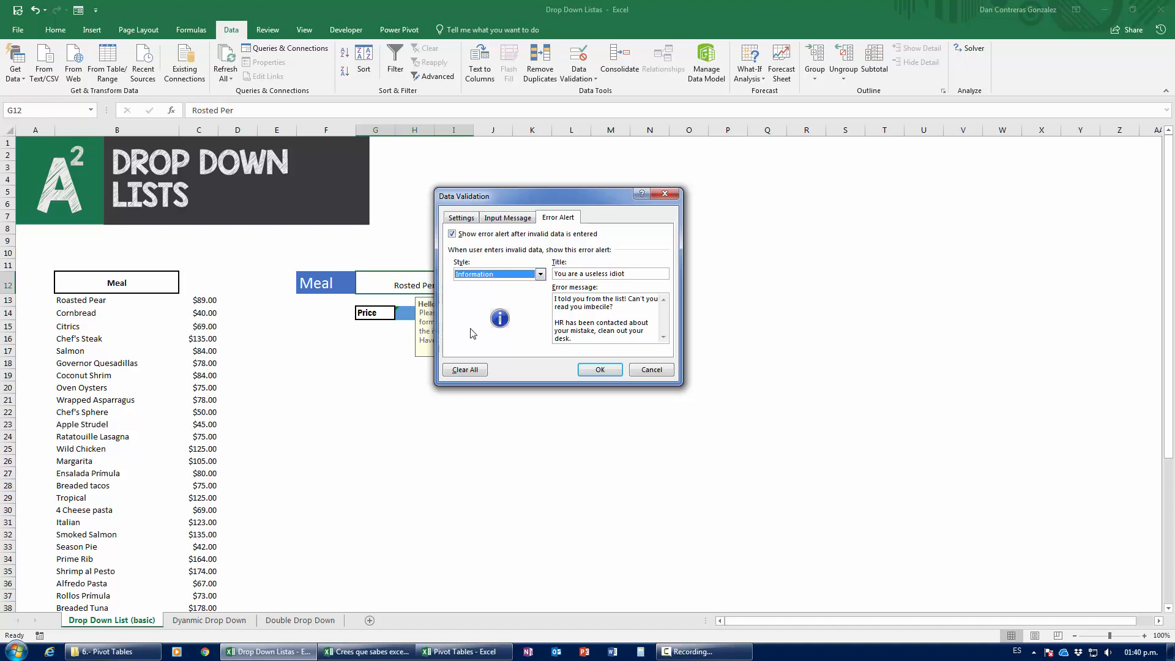
click(600, 370)
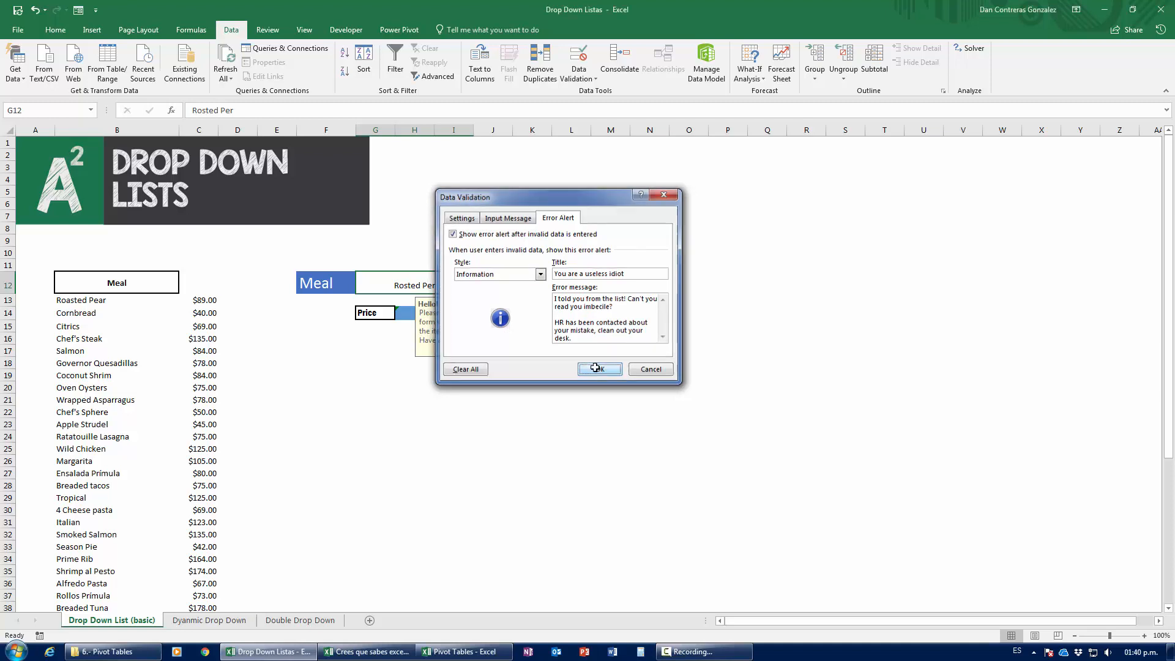
Step: Pick Coconut Shrim from the list in G12, overwrite it with the misspelled meal "Margarit" and accept the entry at the information alert
click(479, 287)
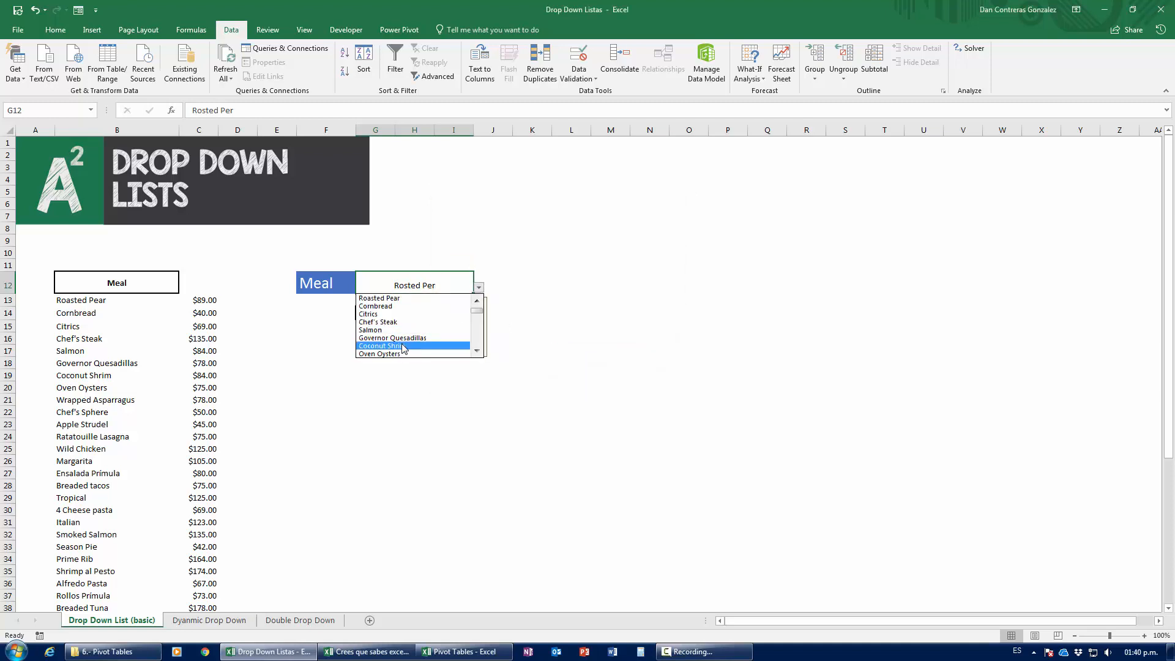
click(404, 345)
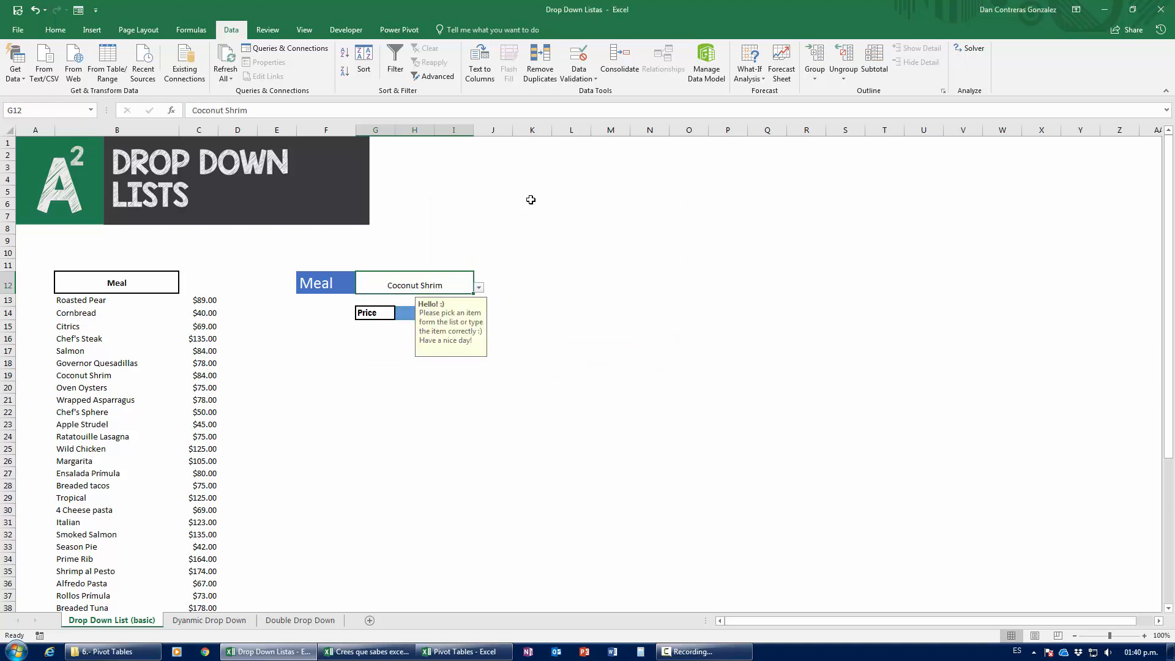
text(Mar)
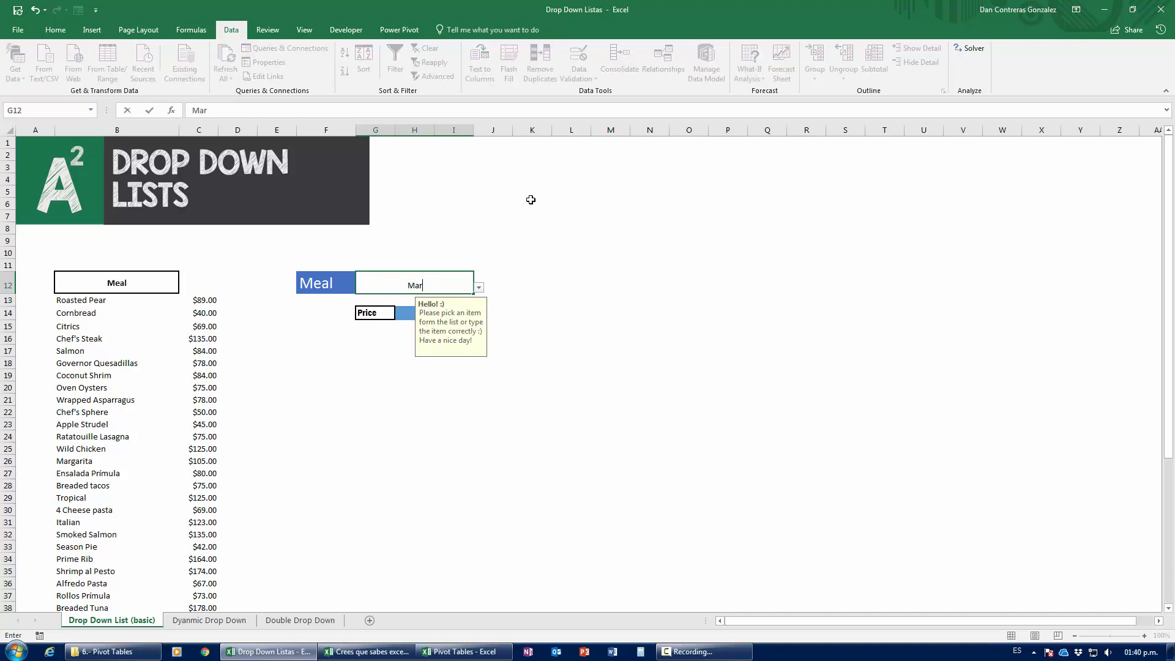
text(garit)
key(Return)
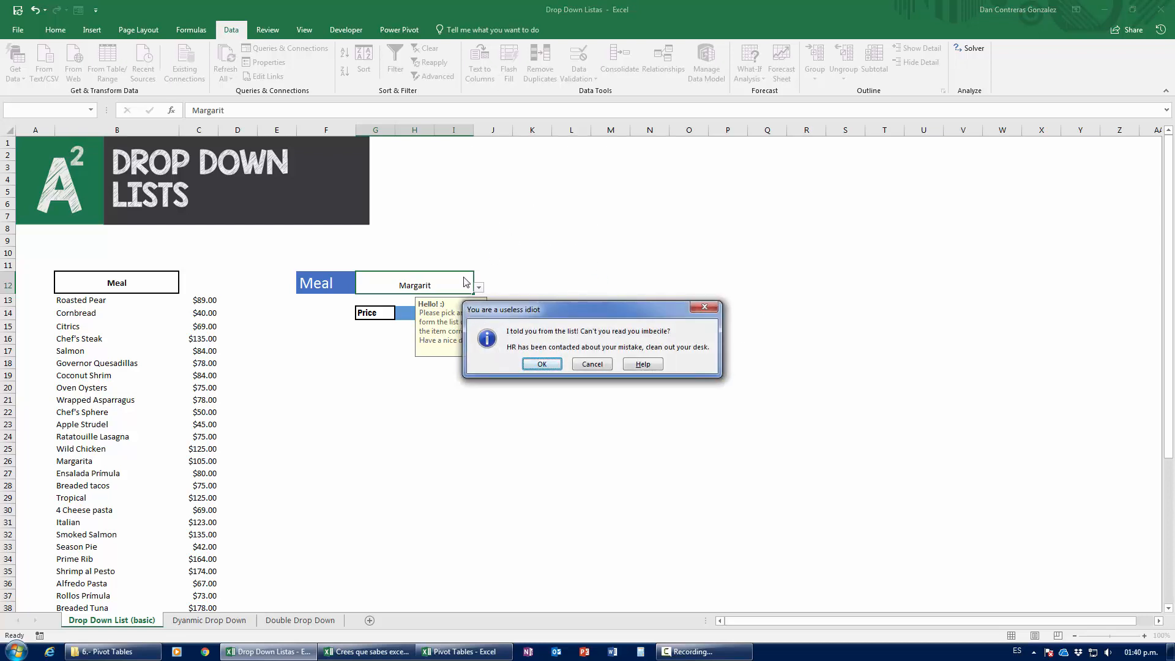
click(541, 363)
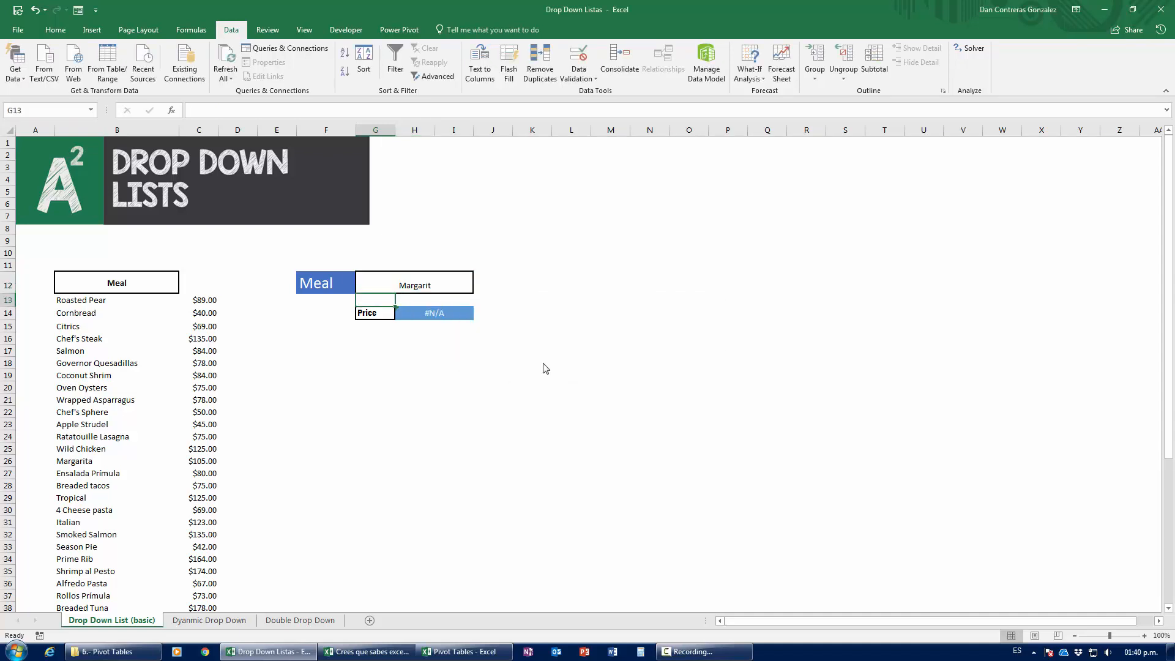
Step: Set the error alert style of G12's data validation back to Stop and apply it
click(437, 287)
click(578, 61)
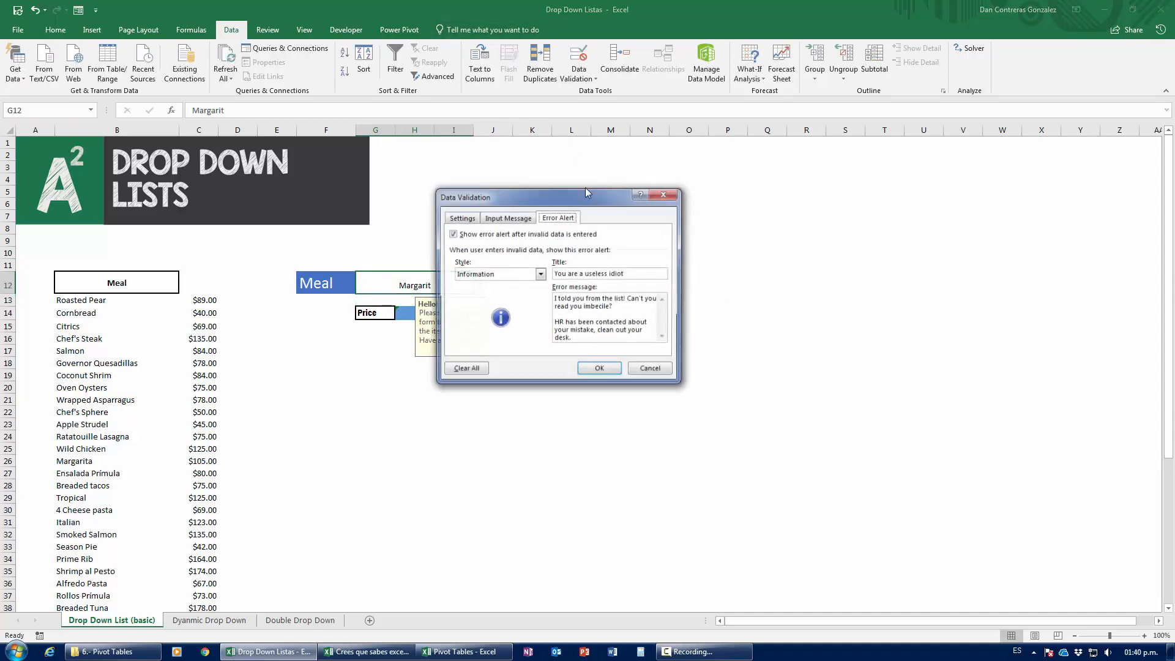
click(540, 273)
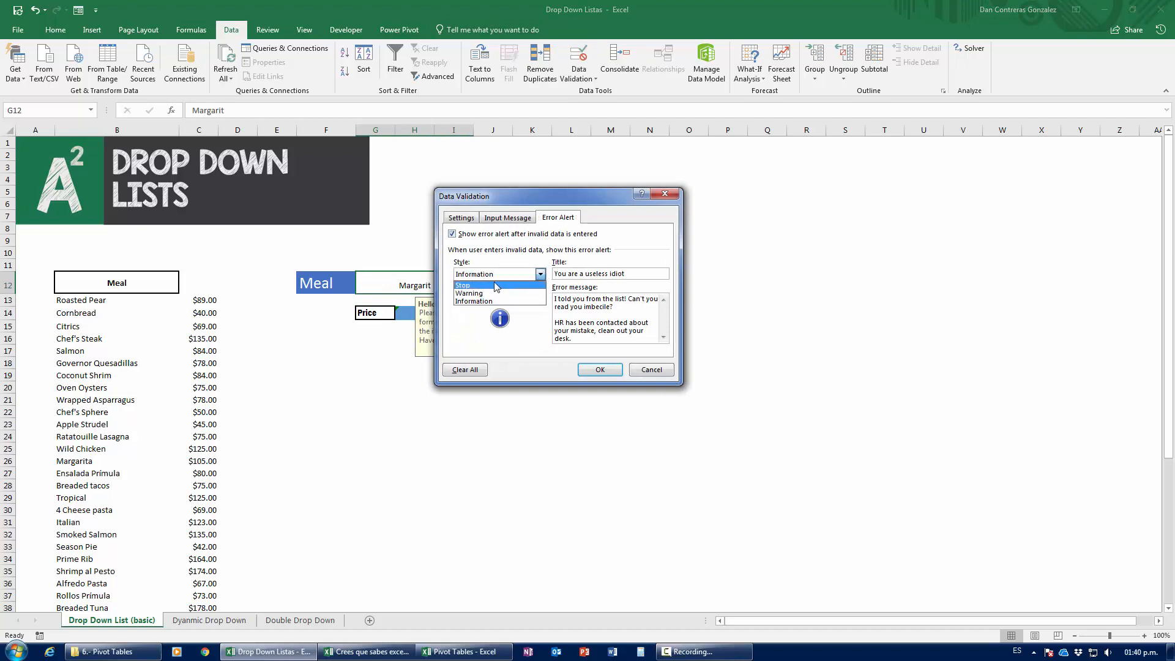
click(463, 286)
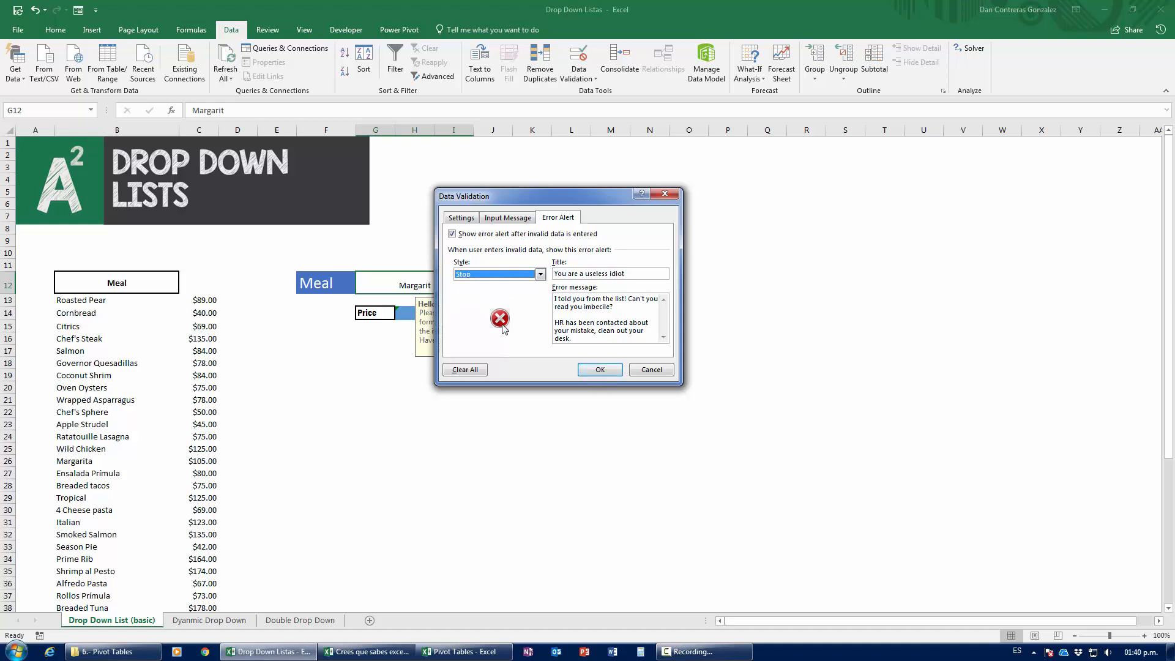
click(606, 372)
click(564, 456)
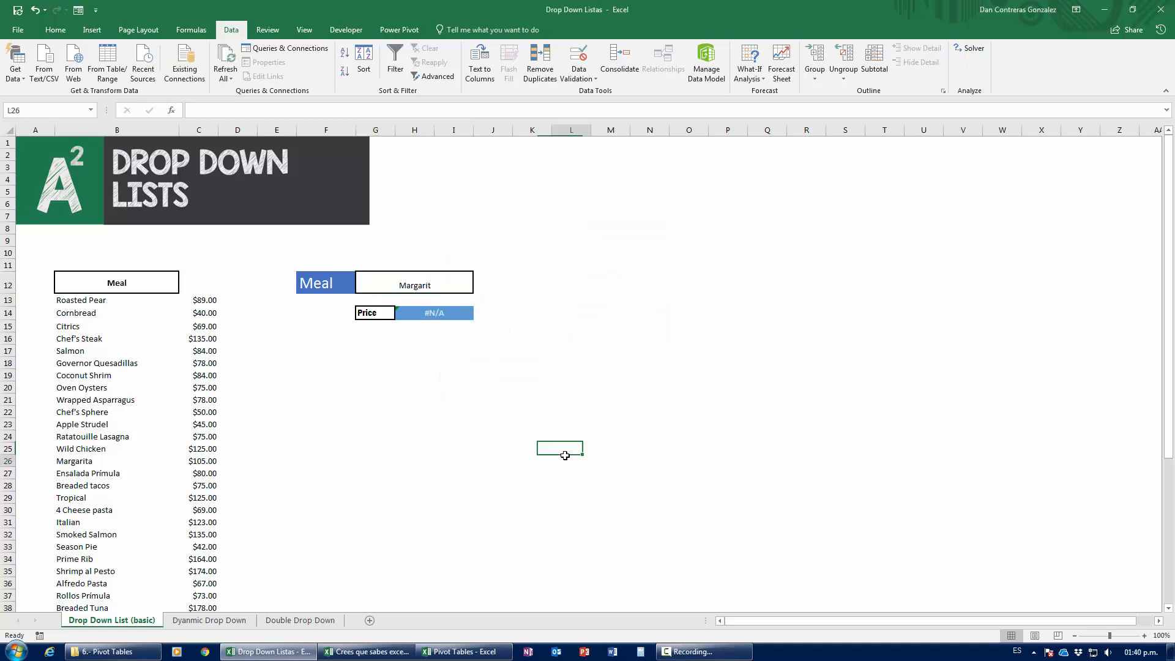
Step: Pick Governor Quesadillas from the meal list in G12 and select the price cell H14 to view its formula
click(434, 284)
click(479, 287)
click(392, 342)
click(568, 404)
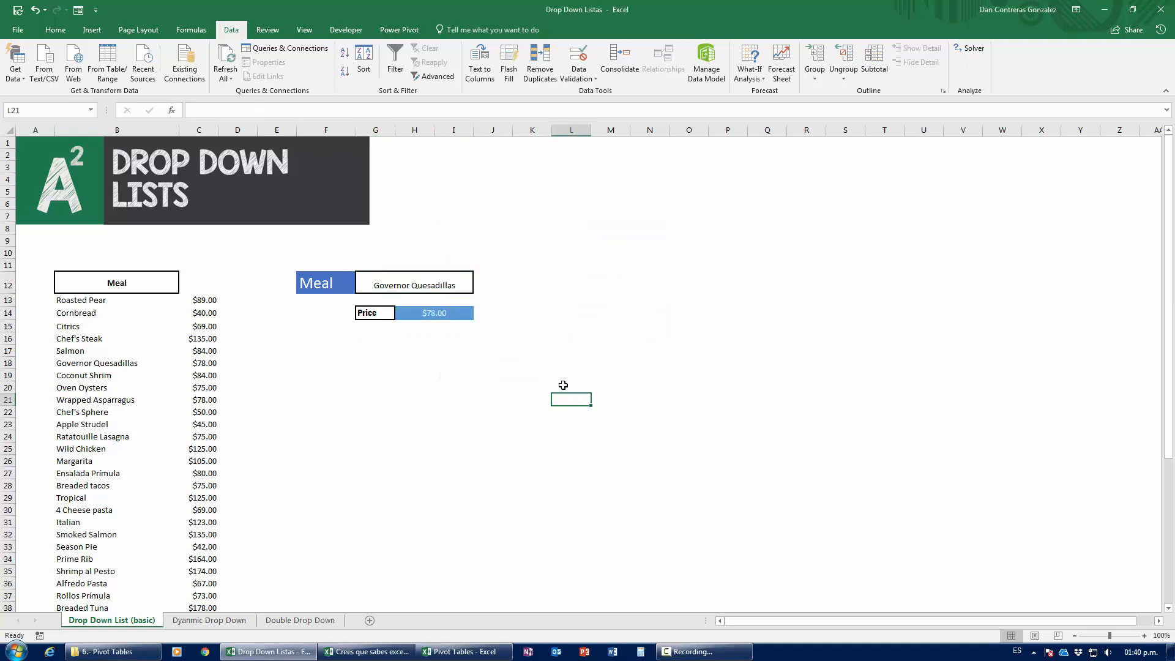
click(440, 315)
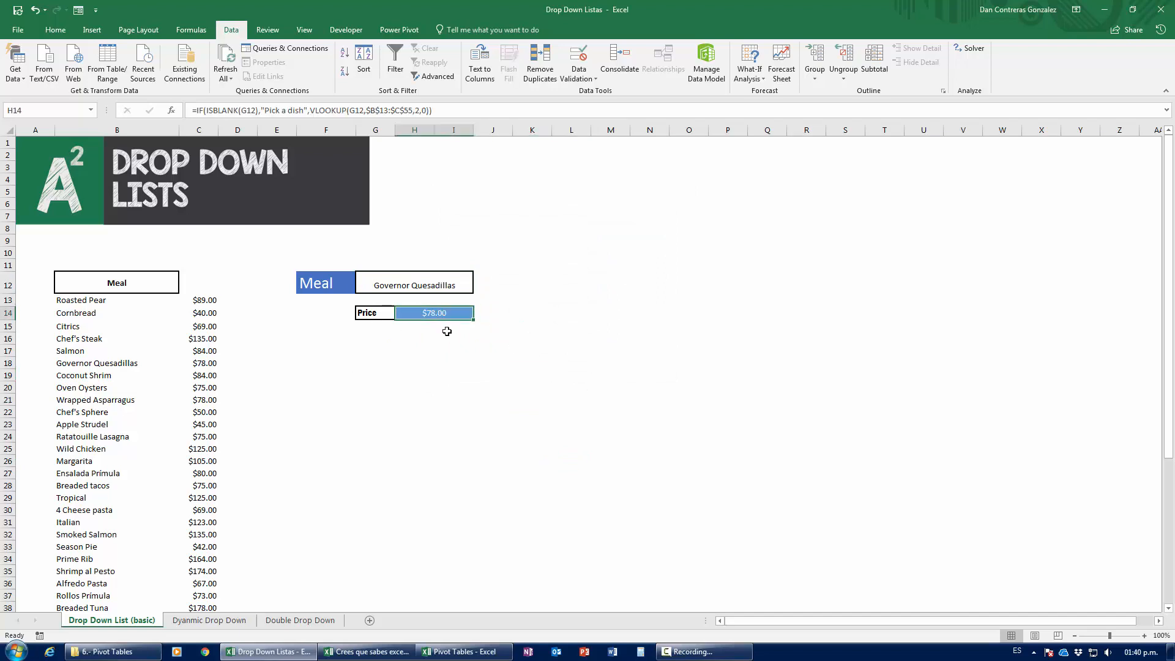
Step: Switch to the Dyanmic Drop Down sheet
click(204, 621)
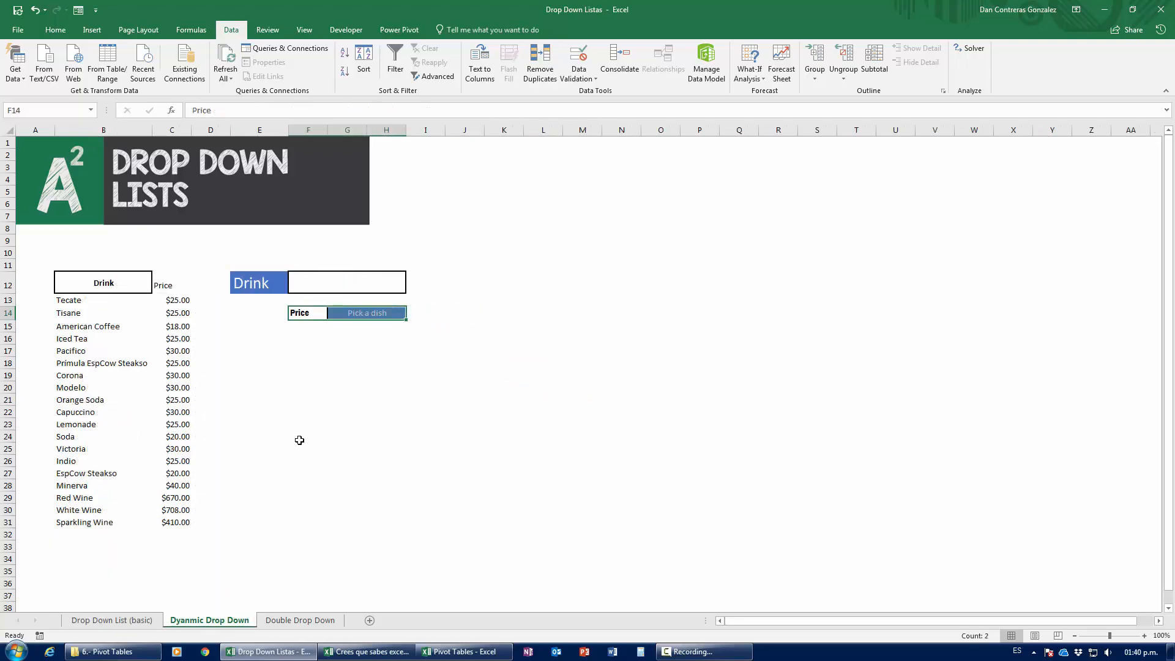
click(153, 621)
click(210, 619)
click(336, 404)
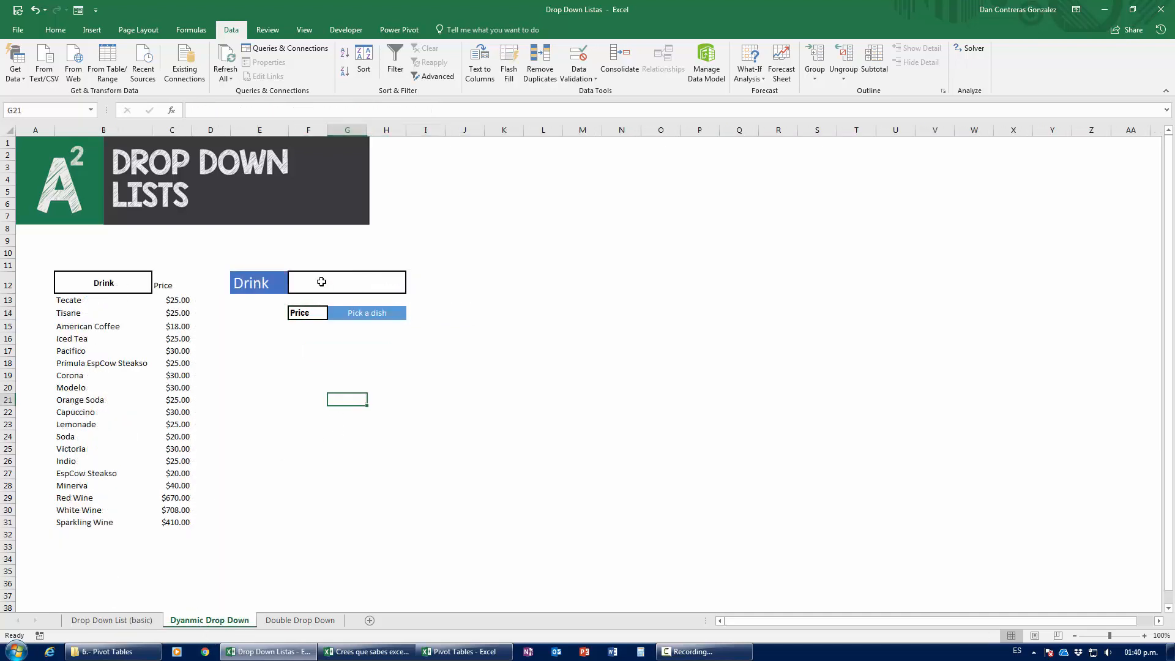
Step: Add list data validation to the Drink cell F12 with the drink names =$B$13:$B$31 as its source
click(321, 281)
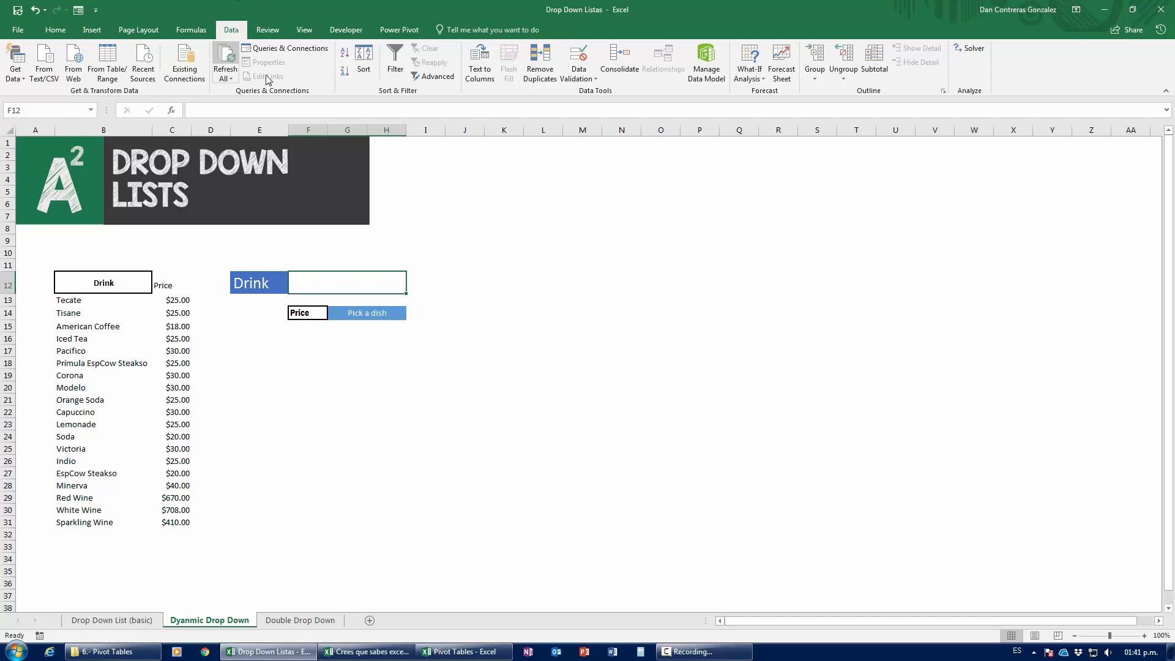
click(581, 60)
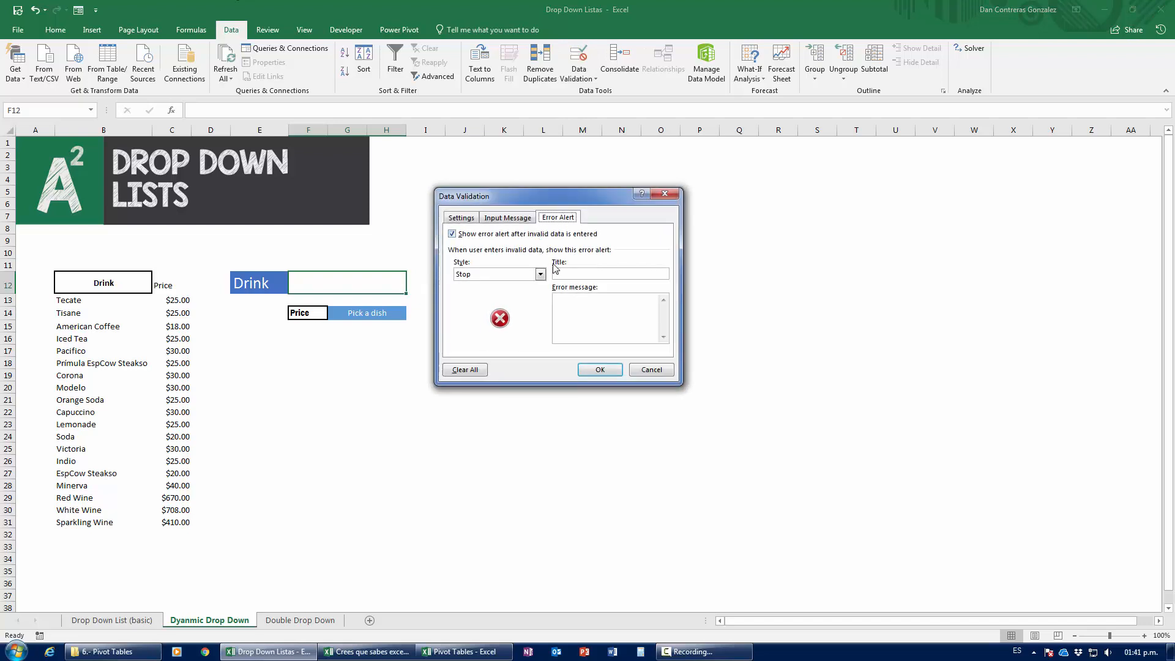
click(463, 217)
click(501, 257)
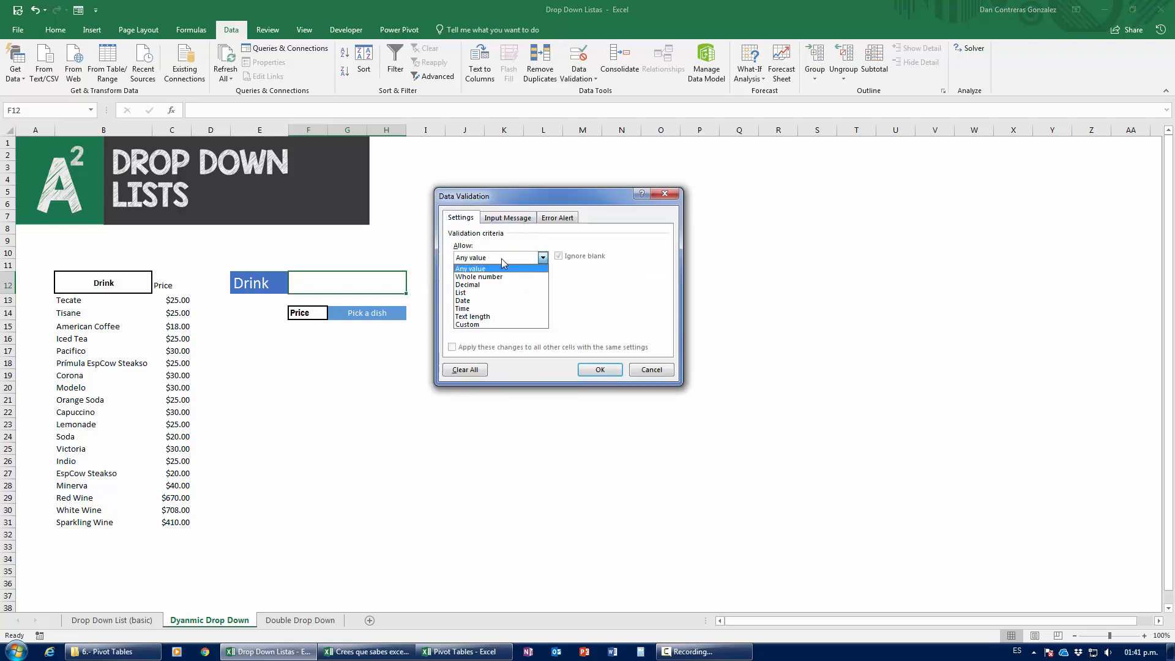
click(460, 293)
click(490, 304)
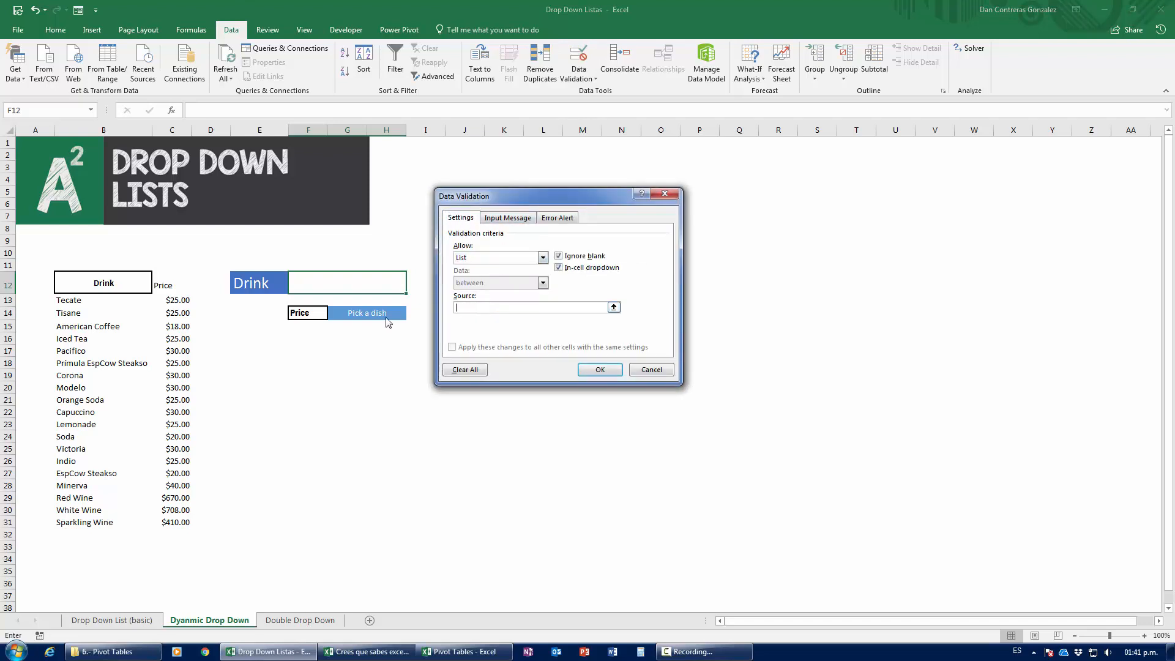
drag(104, 301, 91, 523)
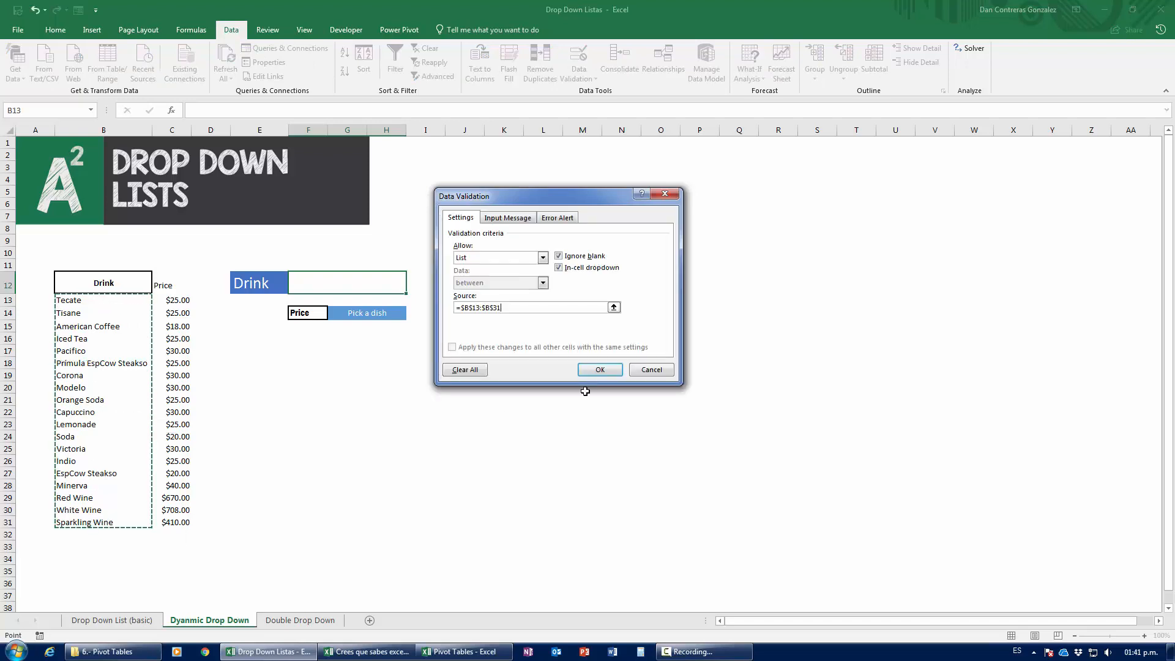
click(597, 369)
Step: Test the drop-down in F12 by choosing Indio, Pacifico and finally Lemonade
click(413, 288)
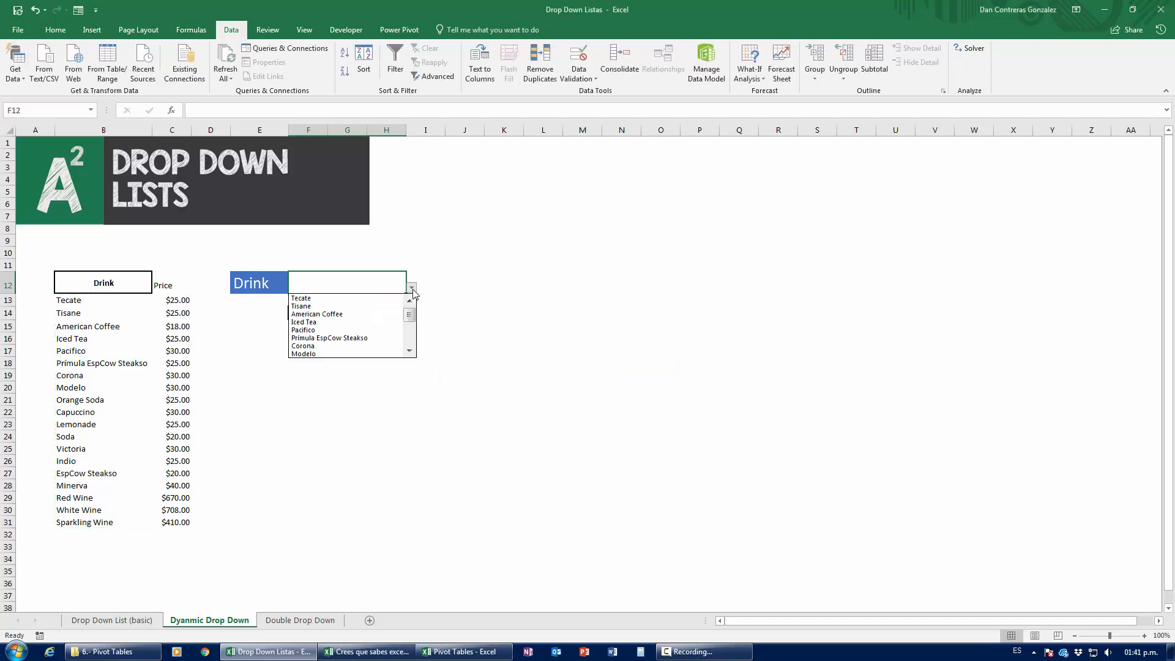
drag(409, 317, 400, 354)
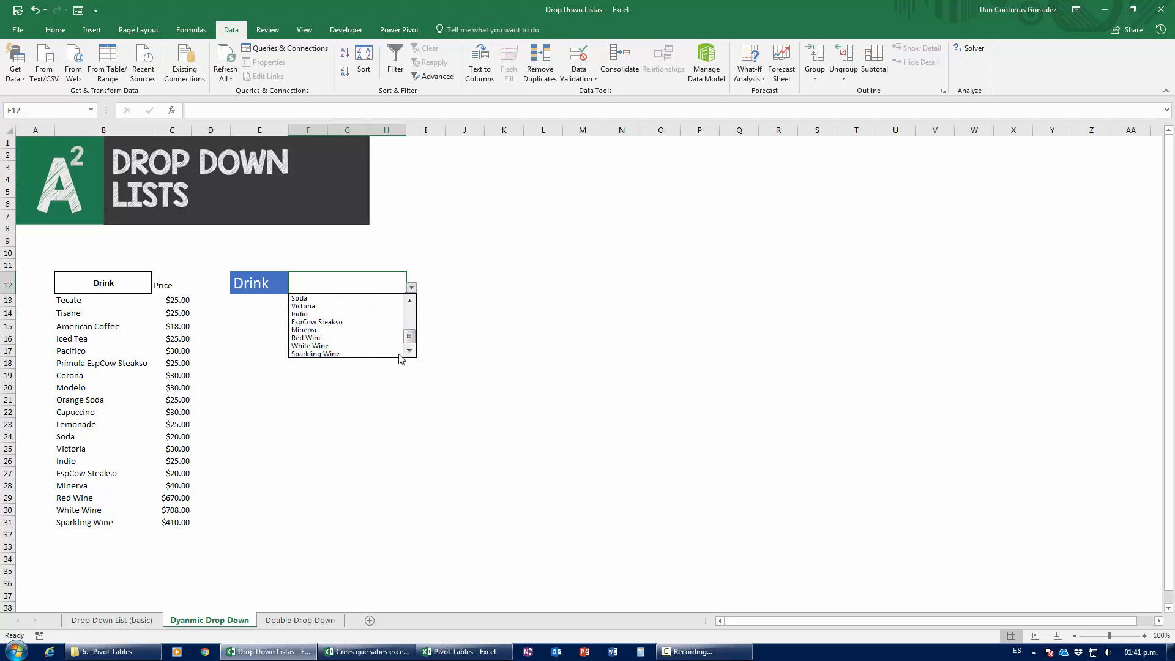
click(338, 315)
click(409, 287)
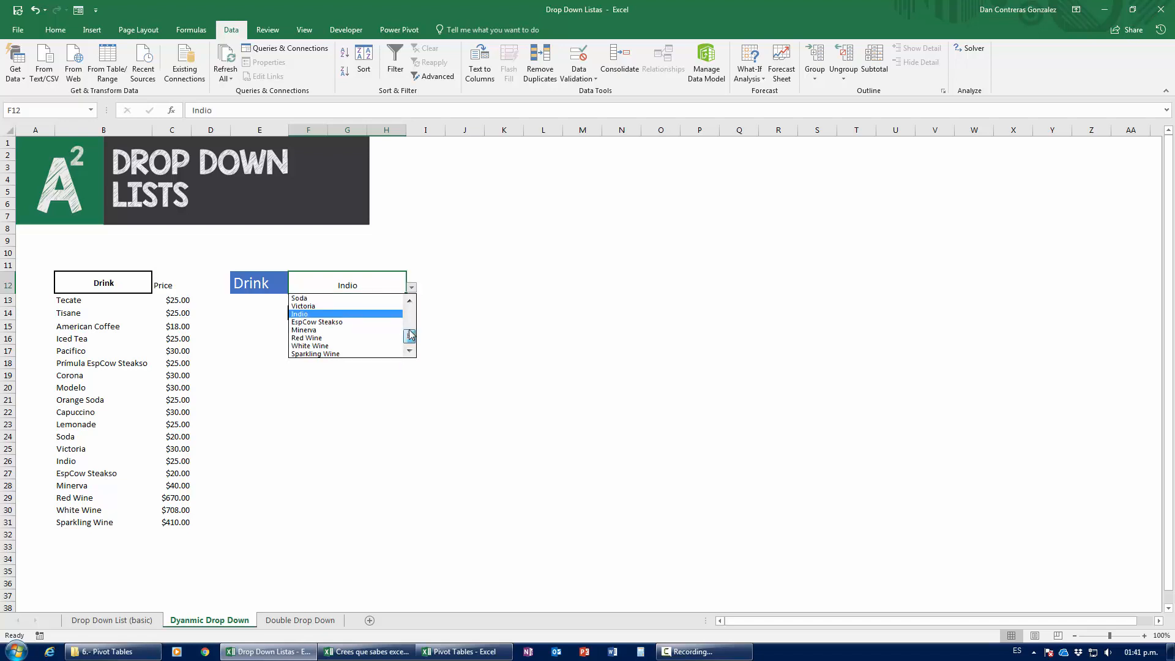
click(379, 331)
click(411, 287)
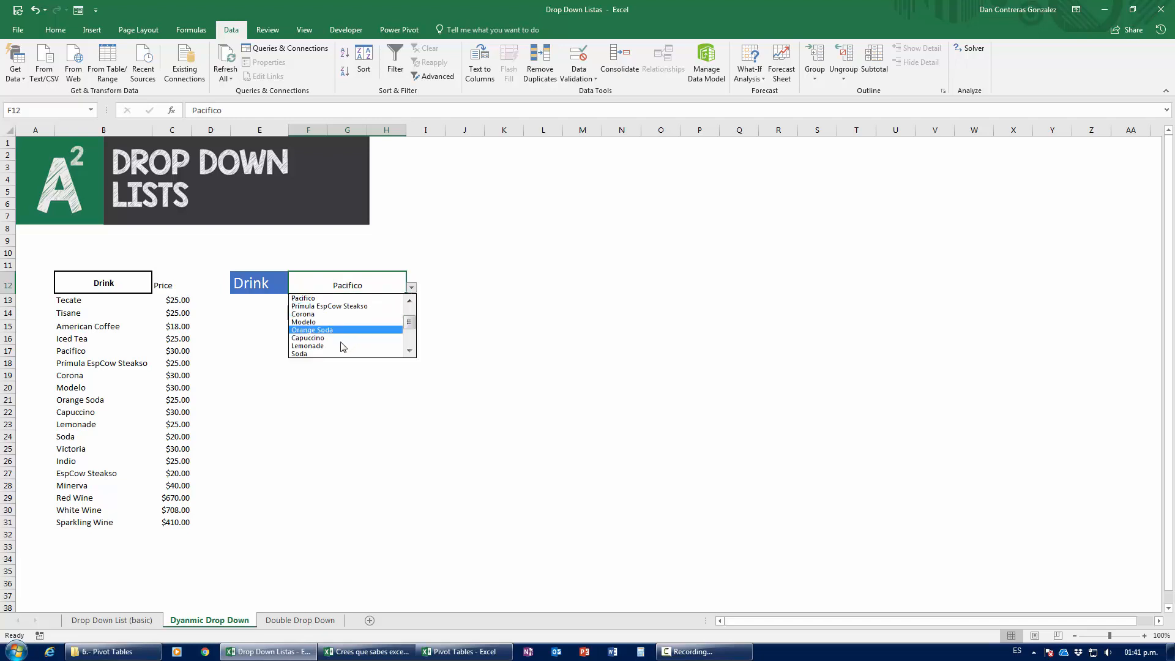
click(339, 345)
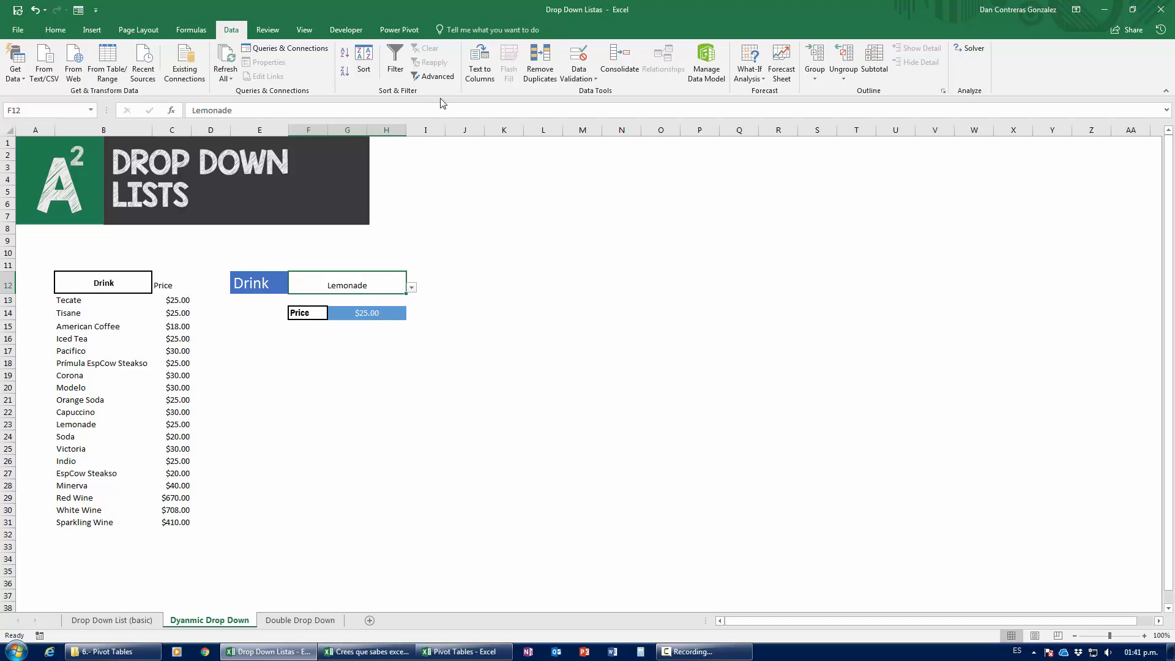
Step: Review the source range of F12's data validation against the drink names and close the settings without changes
click(577, 58)
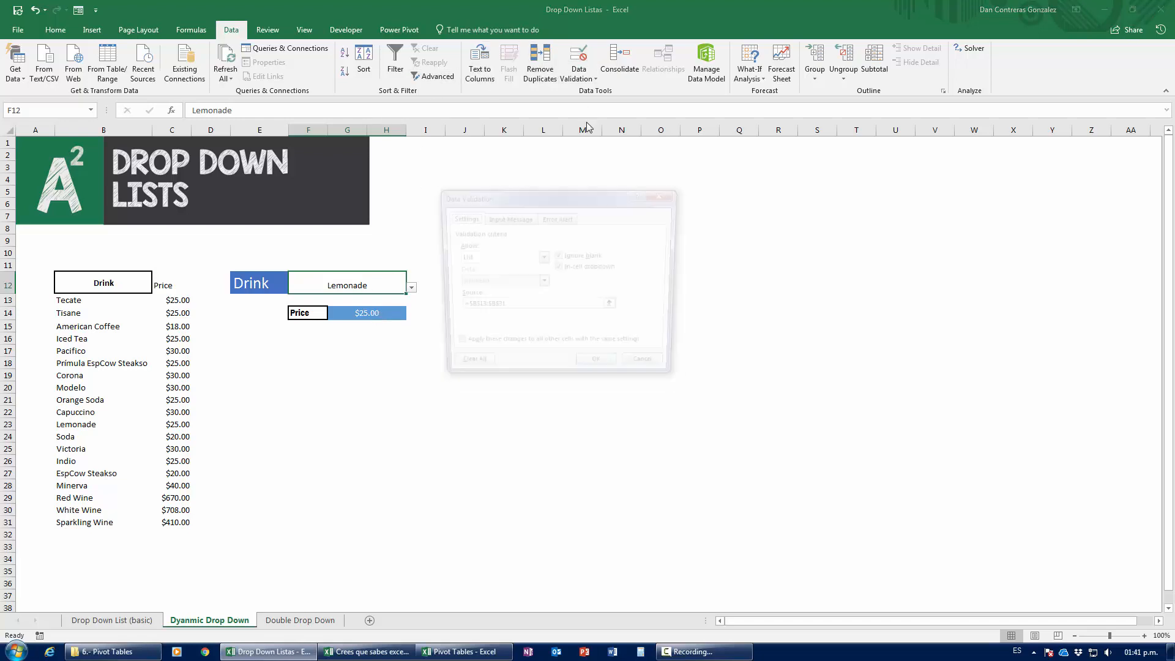
click(614, 309)
drag(94, 301, 83, 521)
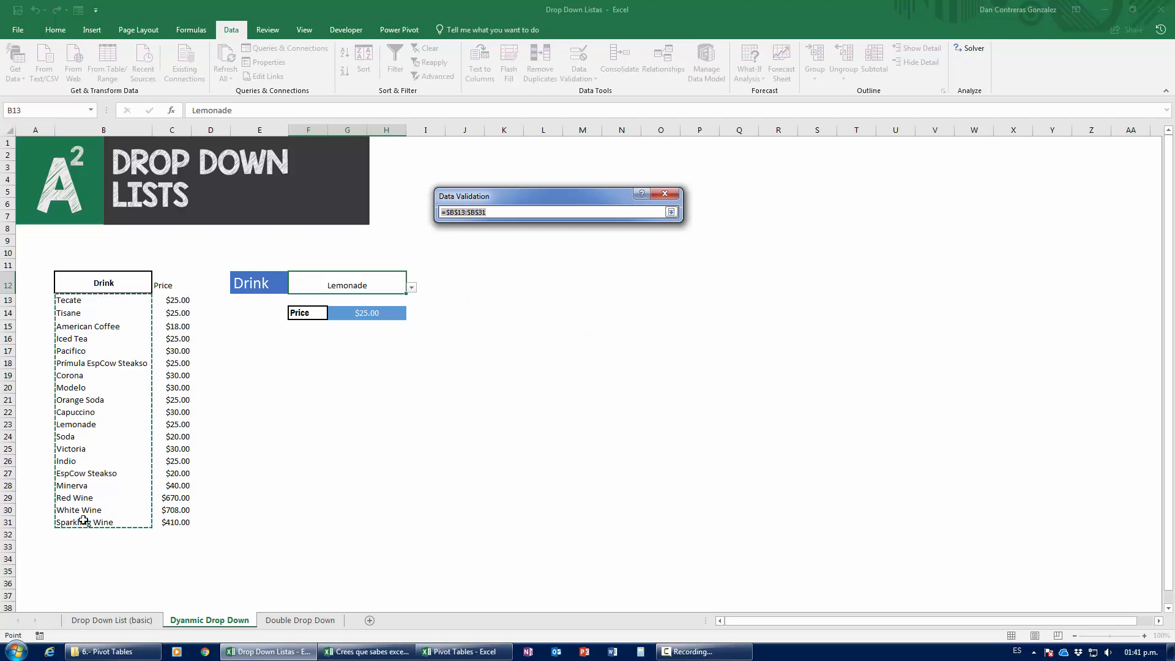
key(Return)
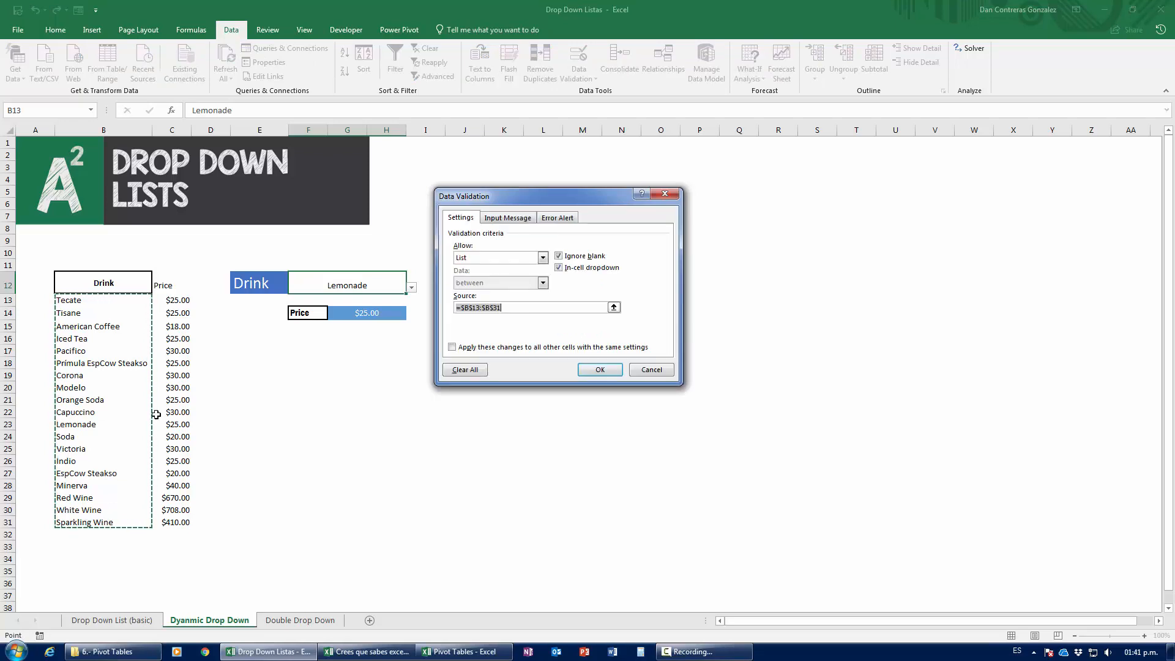
click(665, 194)
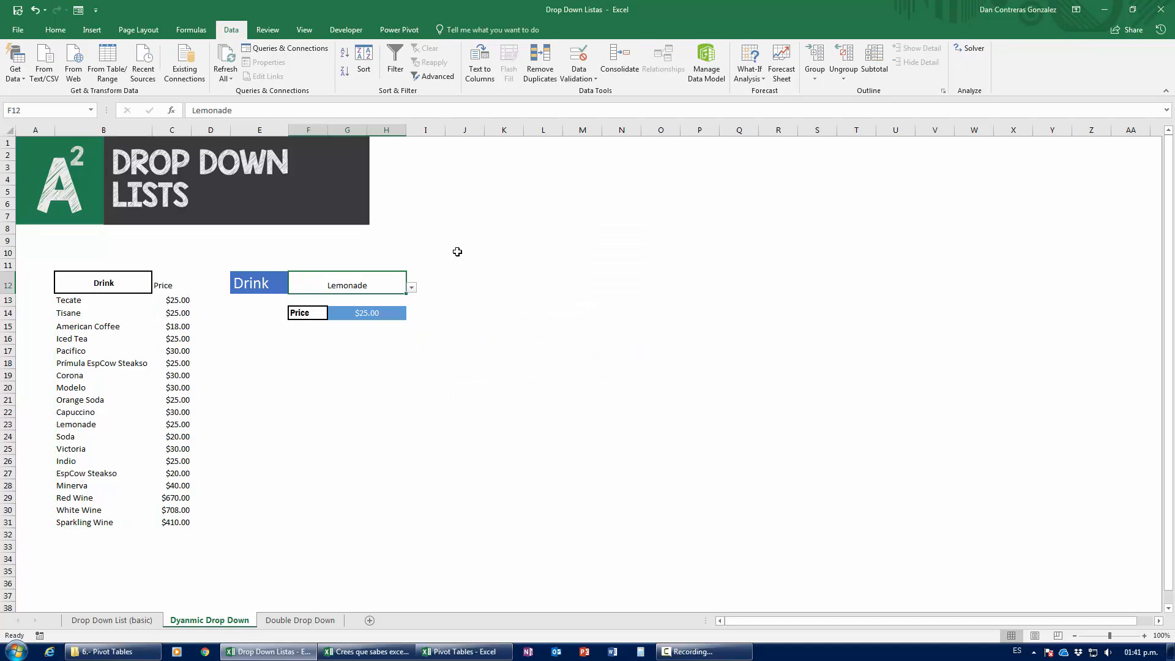
Step: Add the drinks Champagne, Tequila and Whisky beneath the drink list in B32:B34
scroll(58, 425, down, 3)
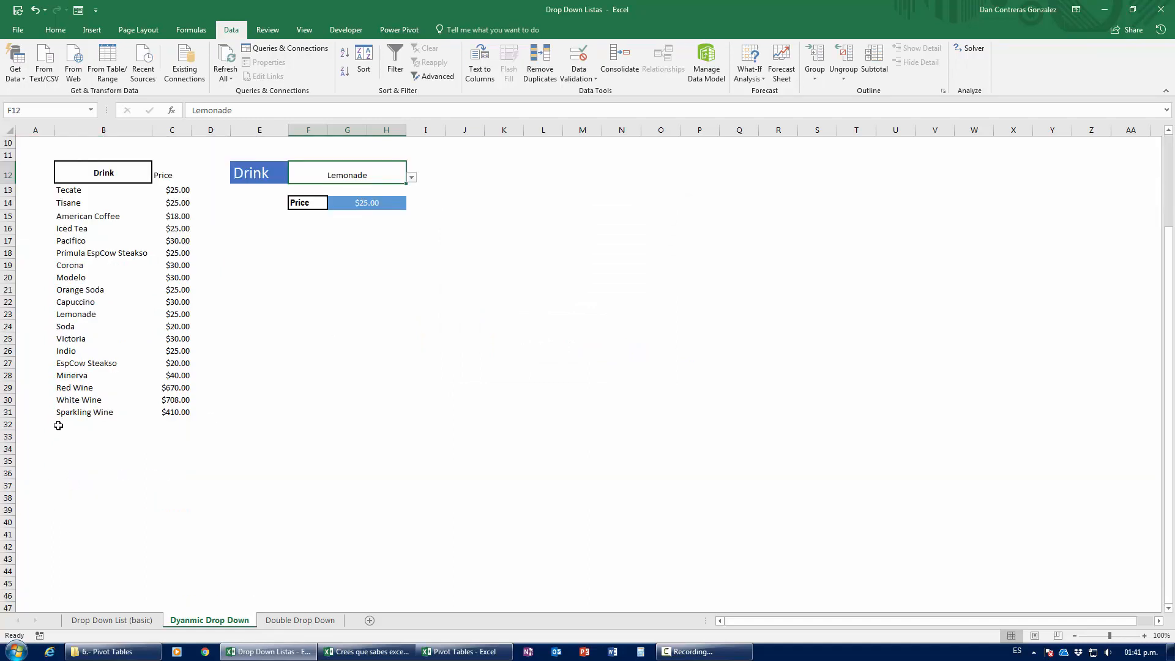
click(80, 422)
text(Cham)
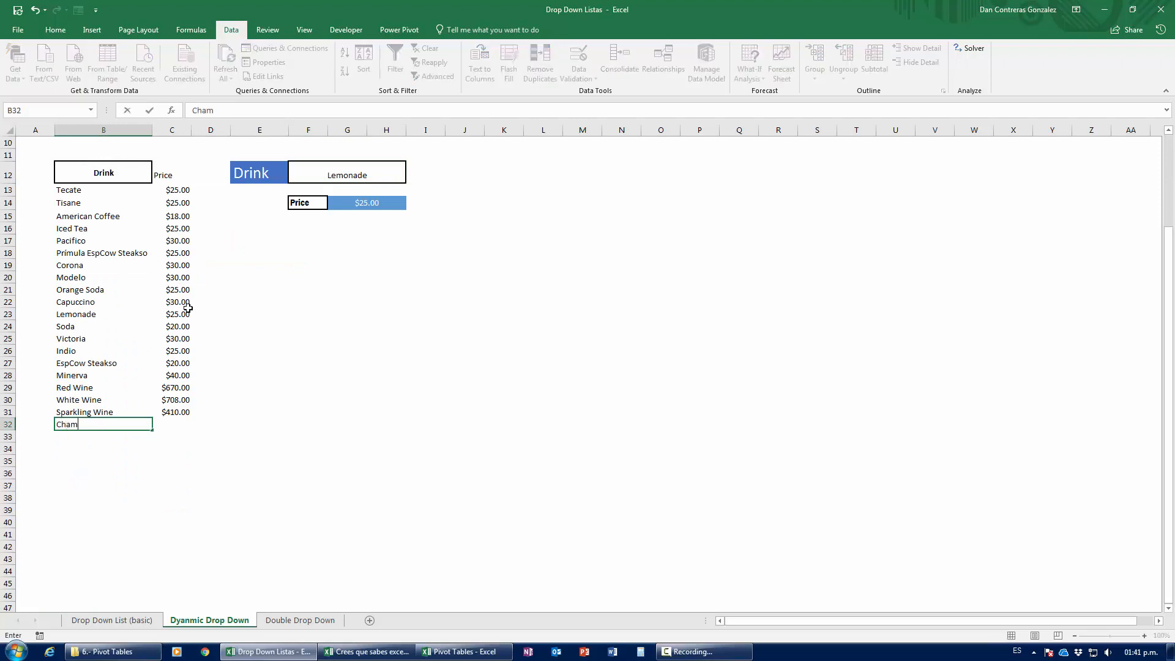
text(pagne)
key(Return)
text(Tequila)
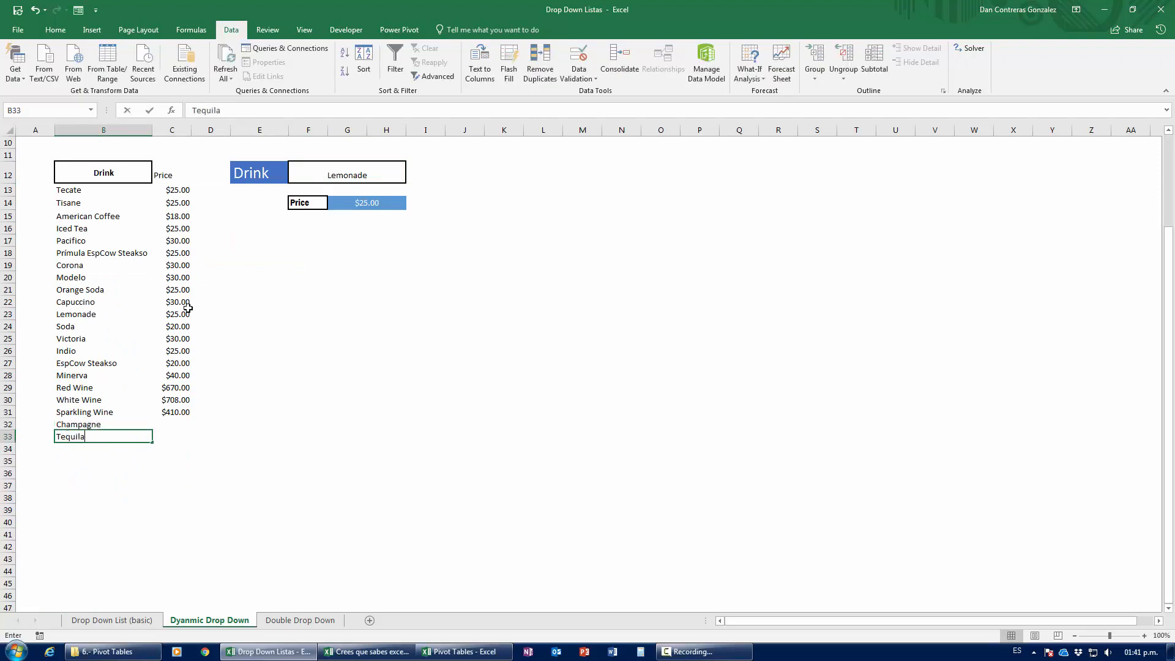
key(Return)
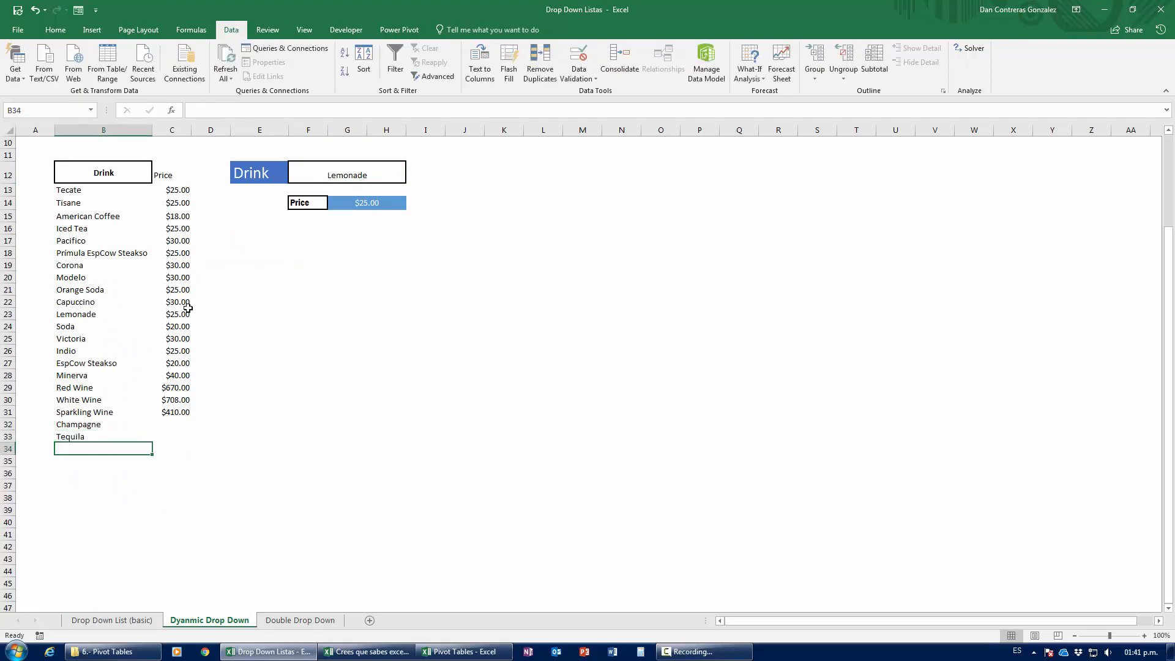
text(Whisky)
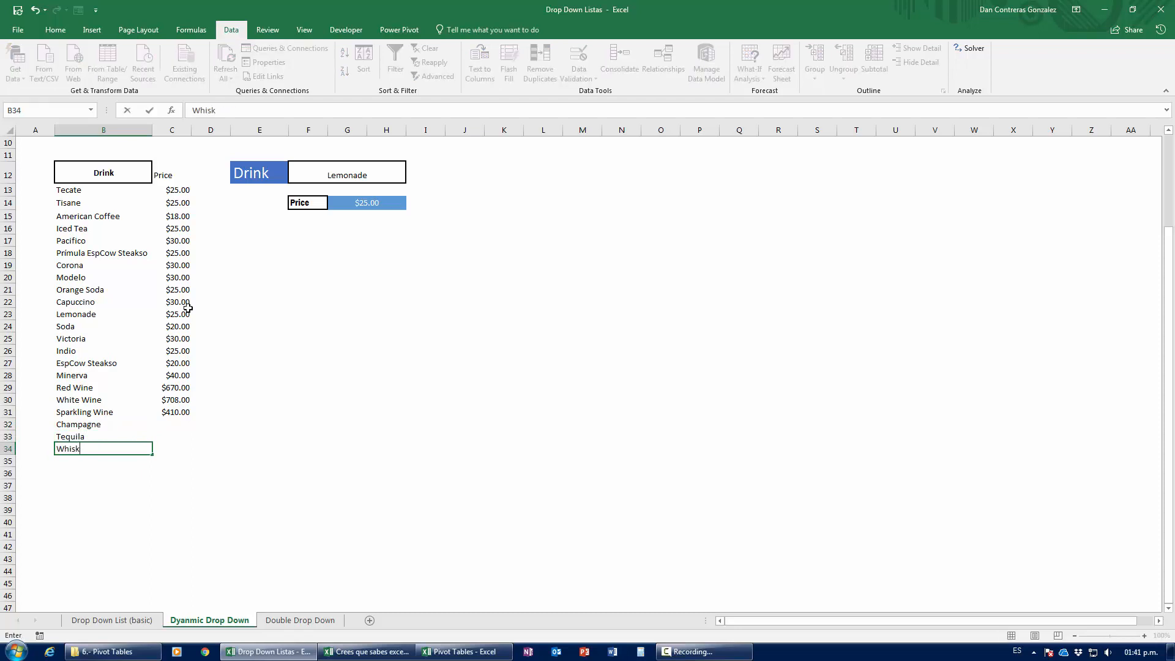
key(Return)
Step: Enter a price of 100 for each of the three new drinks in C32:C34
key(Up)
key(Up)
key(Up)
key(Right)
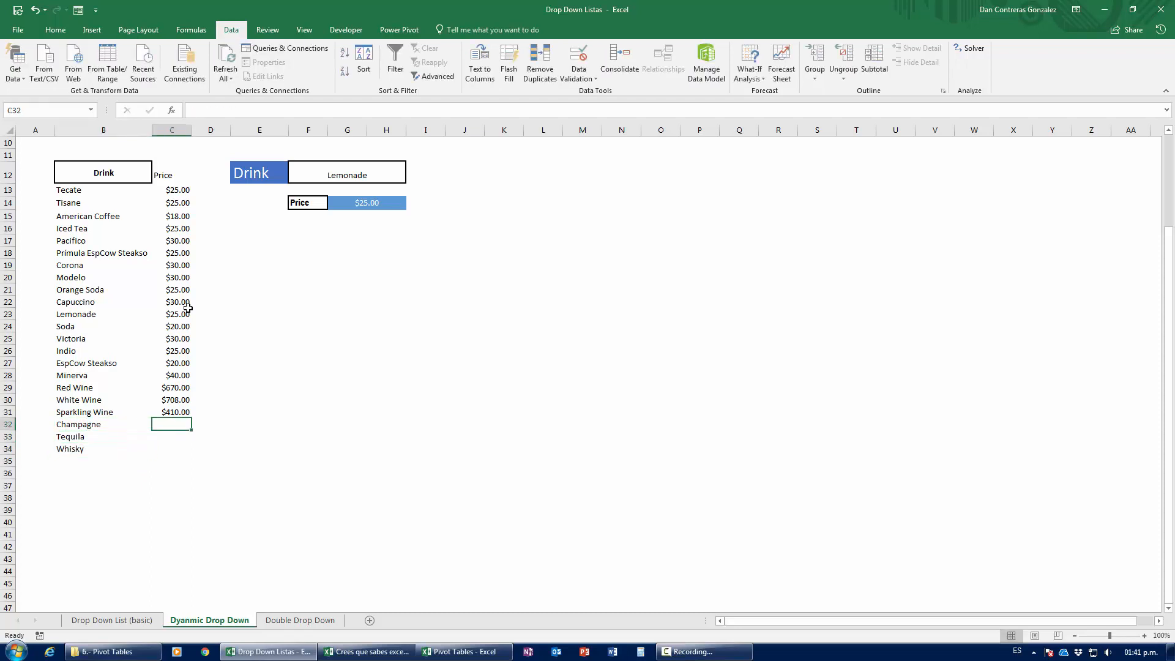
text(100)
key(Return)
text(100)
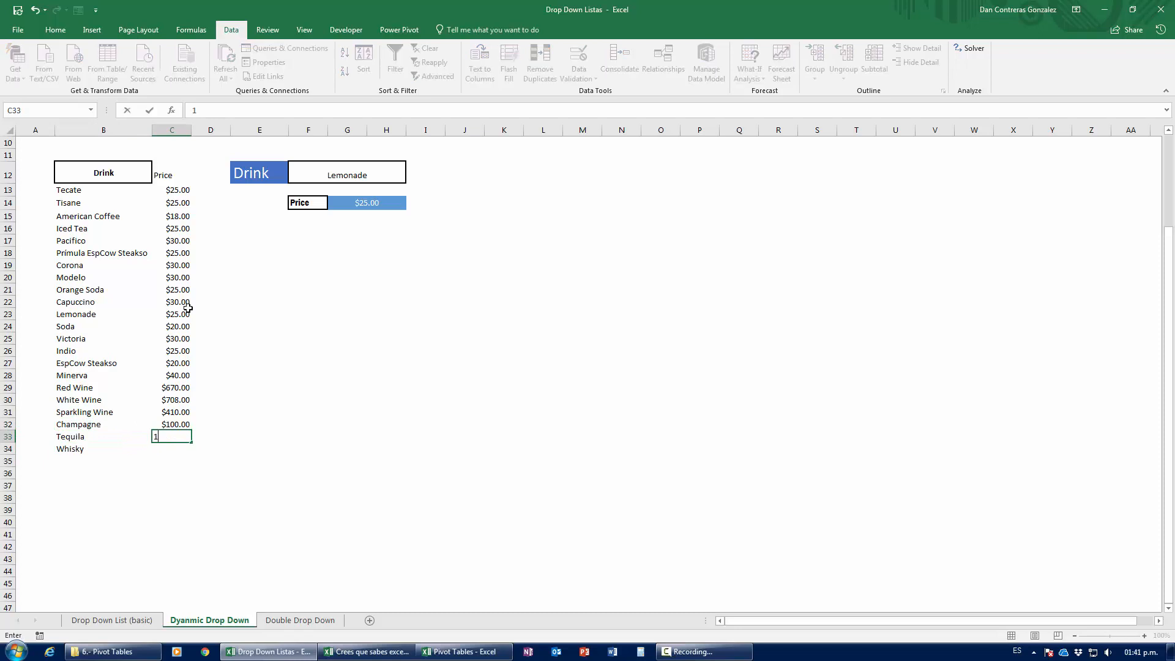
key(Return)
text(100)
key(Return)
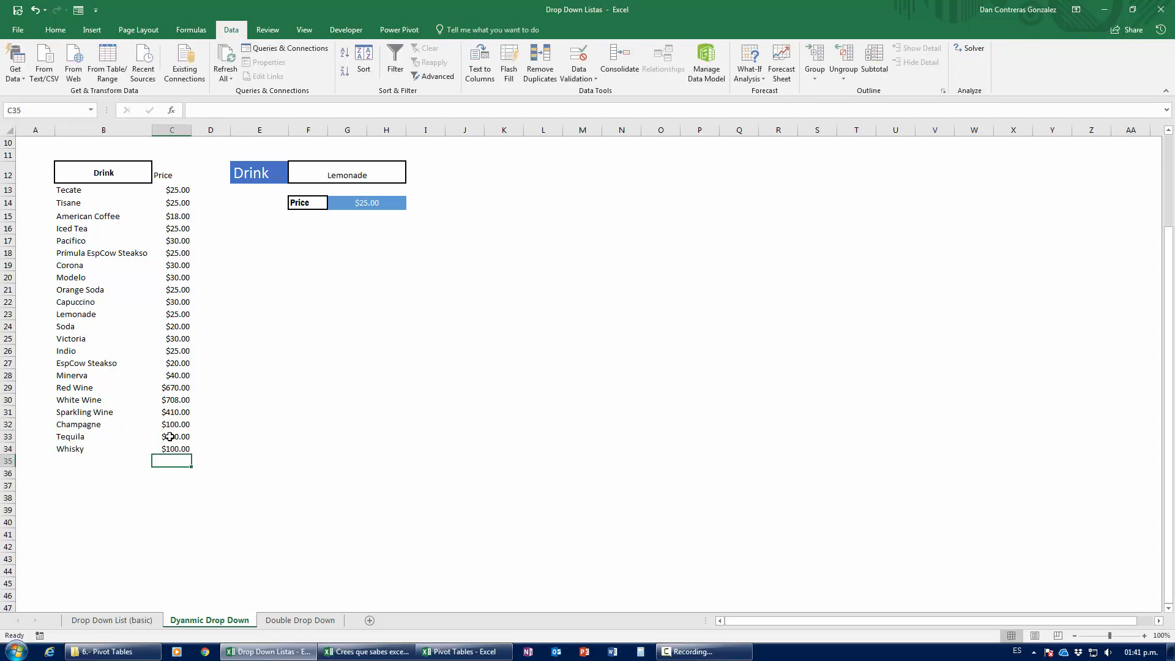
Step: Check the end of the drop-down list in F12 for the newly added drinks
click(358, 172)
click(411, 178)
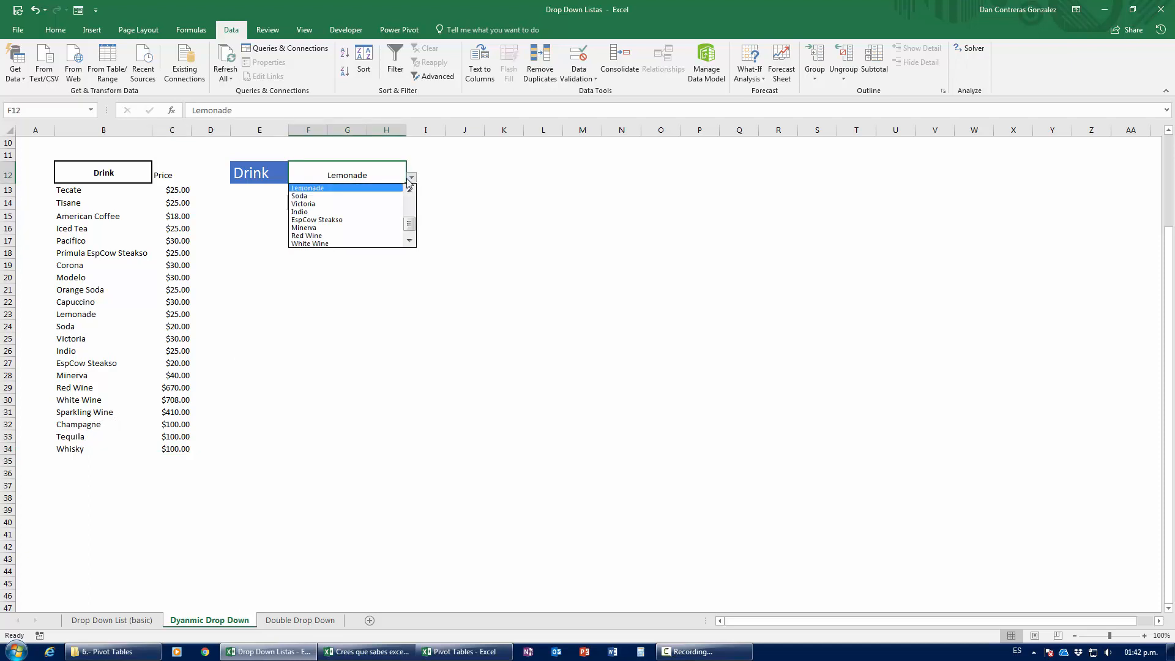
click(411, 239)
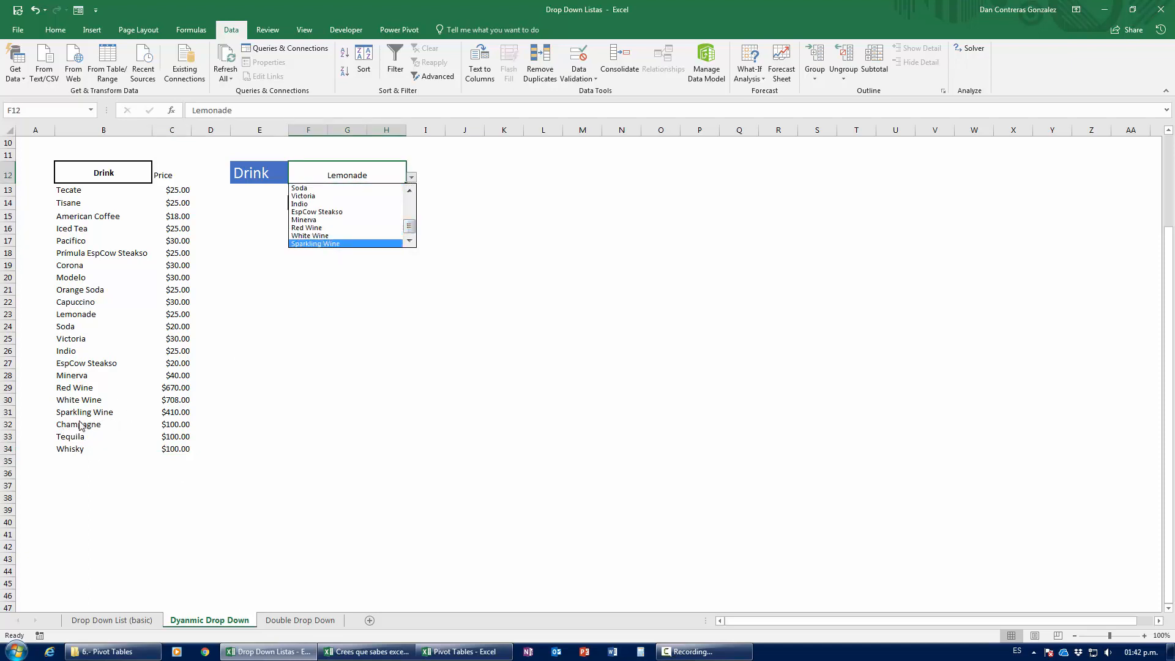
key(Escape)
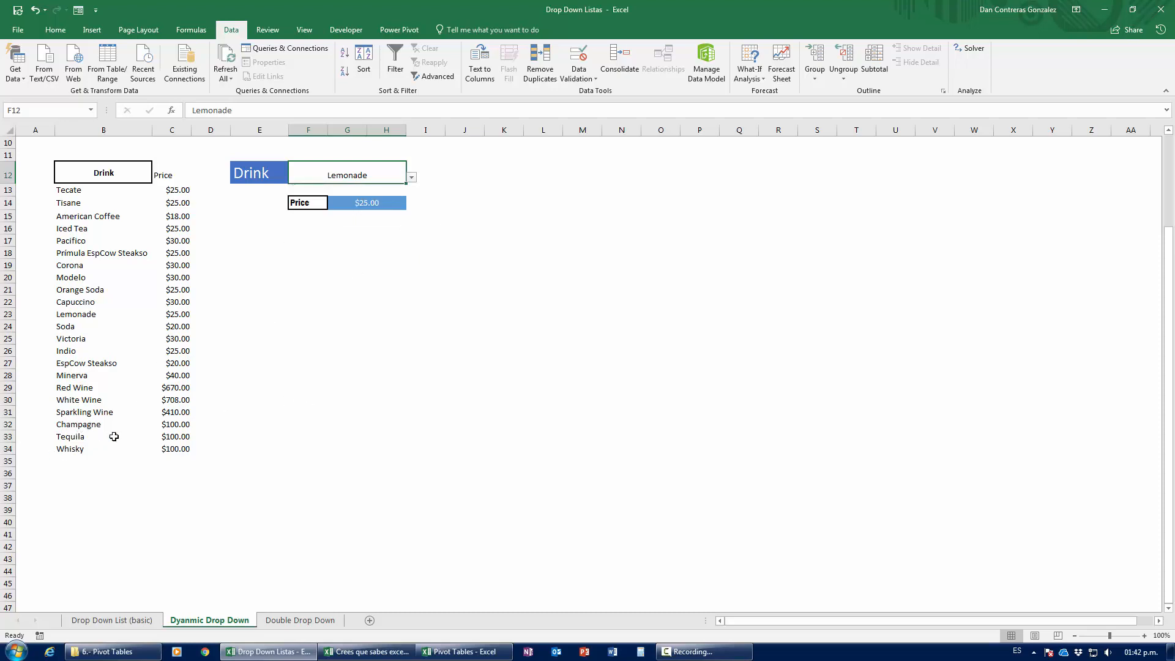
Step: Highlight the new drinks and their prices in B32:C34 with a yellow fill
drag(79, 428, 175, 450)
click(61, 32)
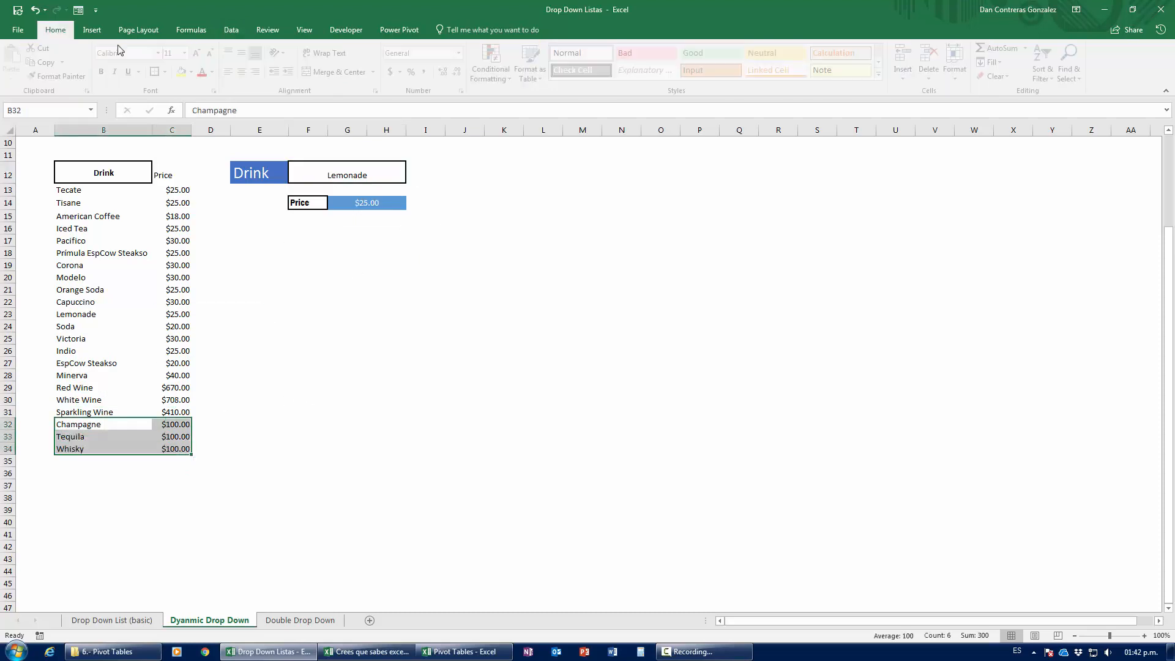
click(186, 71)
click(336, 373)
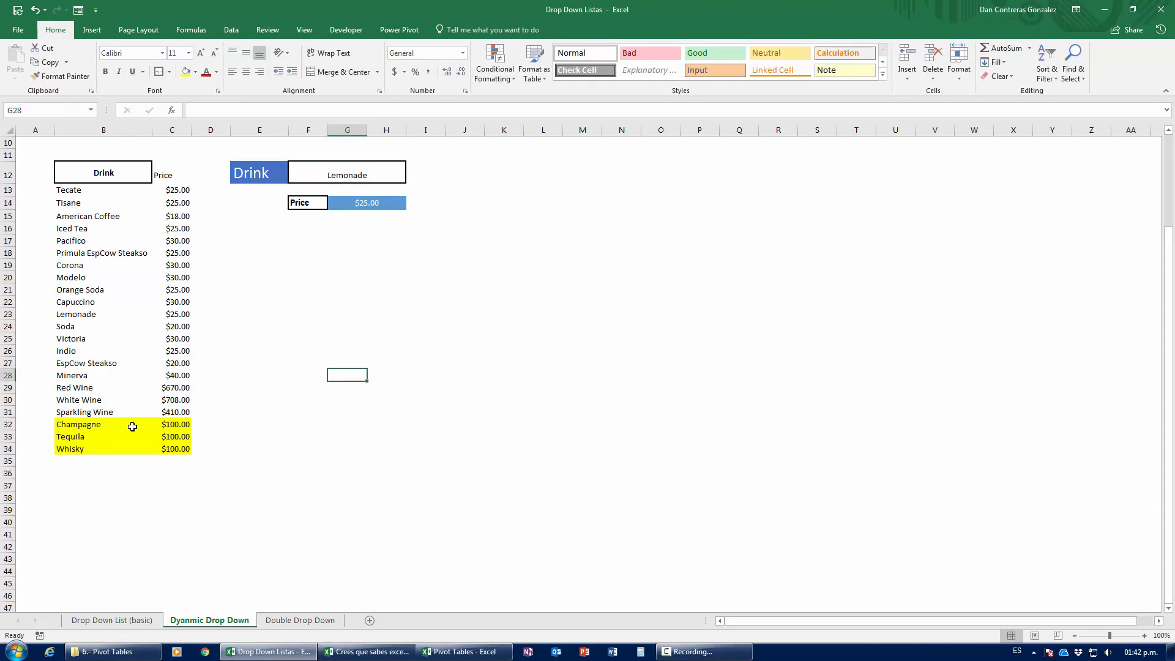
Step: Browse the drop-down list in F12 to check whether it offers the highlighted drinks
click(361, 177)
click(412, 177)
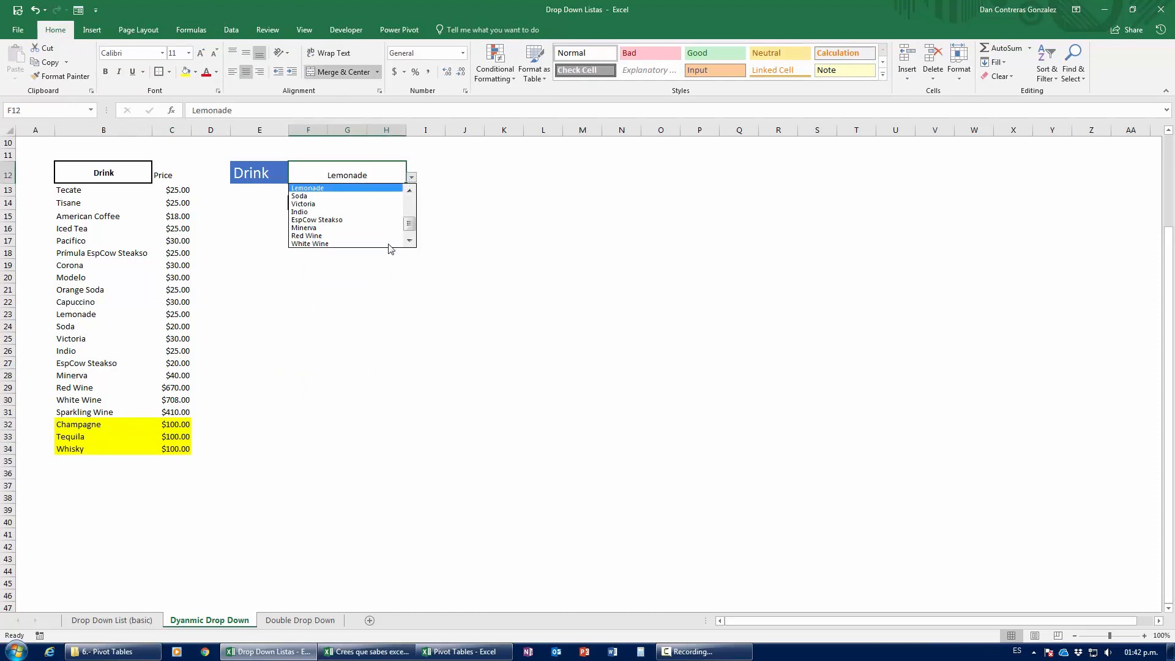
drag(411, 227, 411, 173)
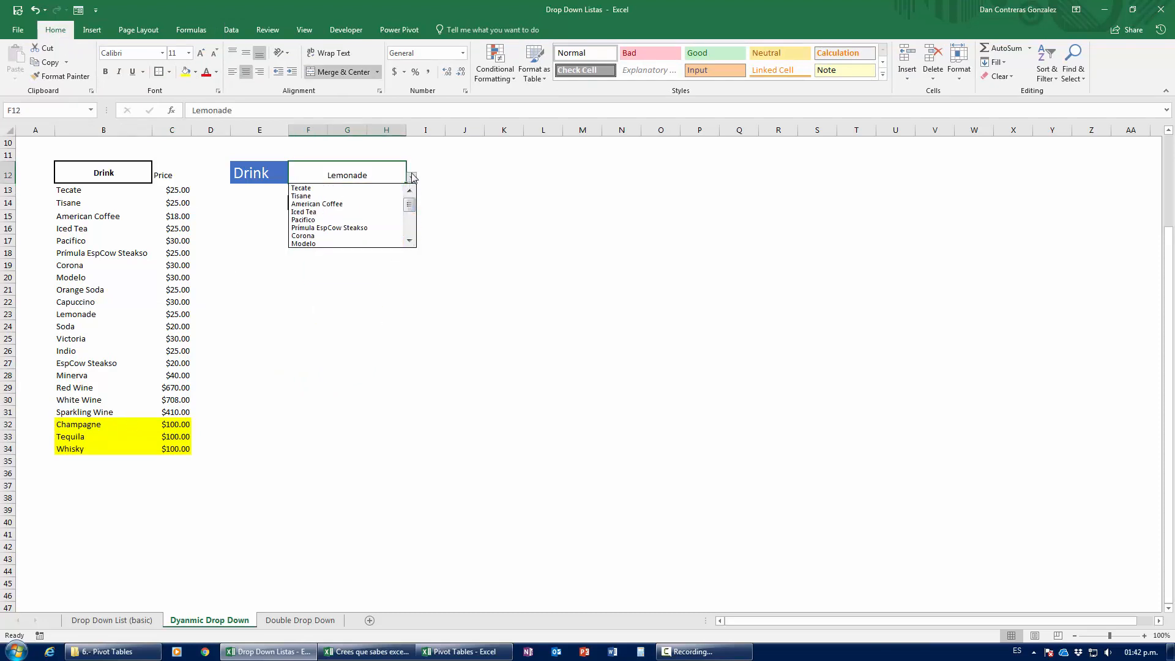
click(411, 177)
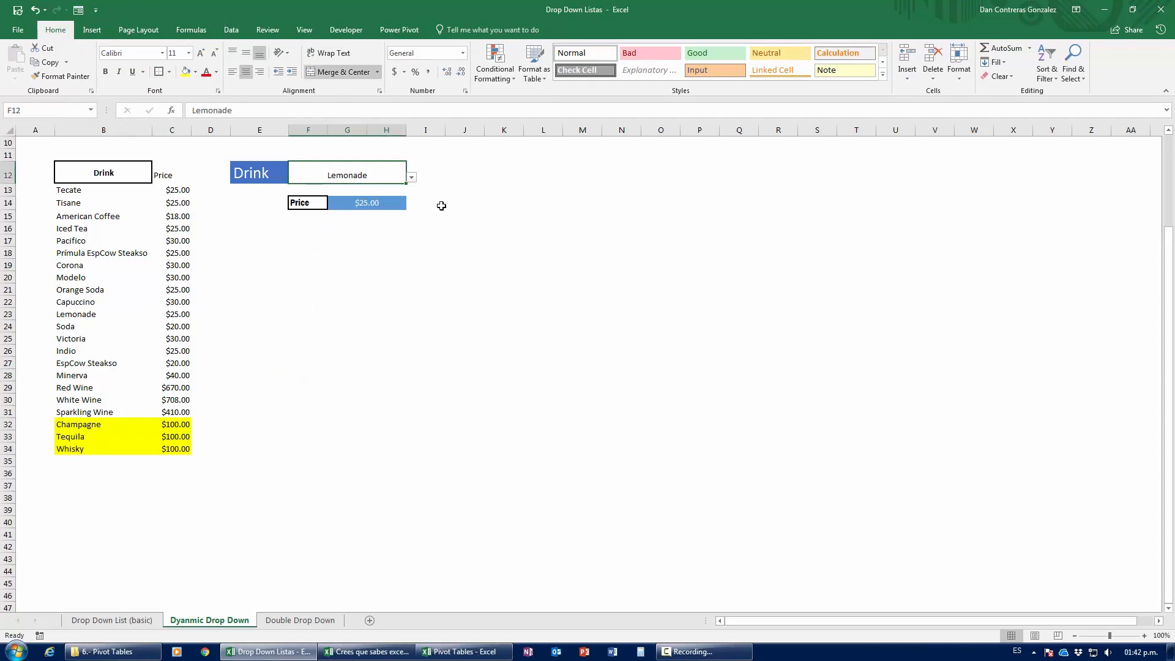
Step: Extend the source of the F12 list validation to =$B$13:$B$34
click(231, 30)
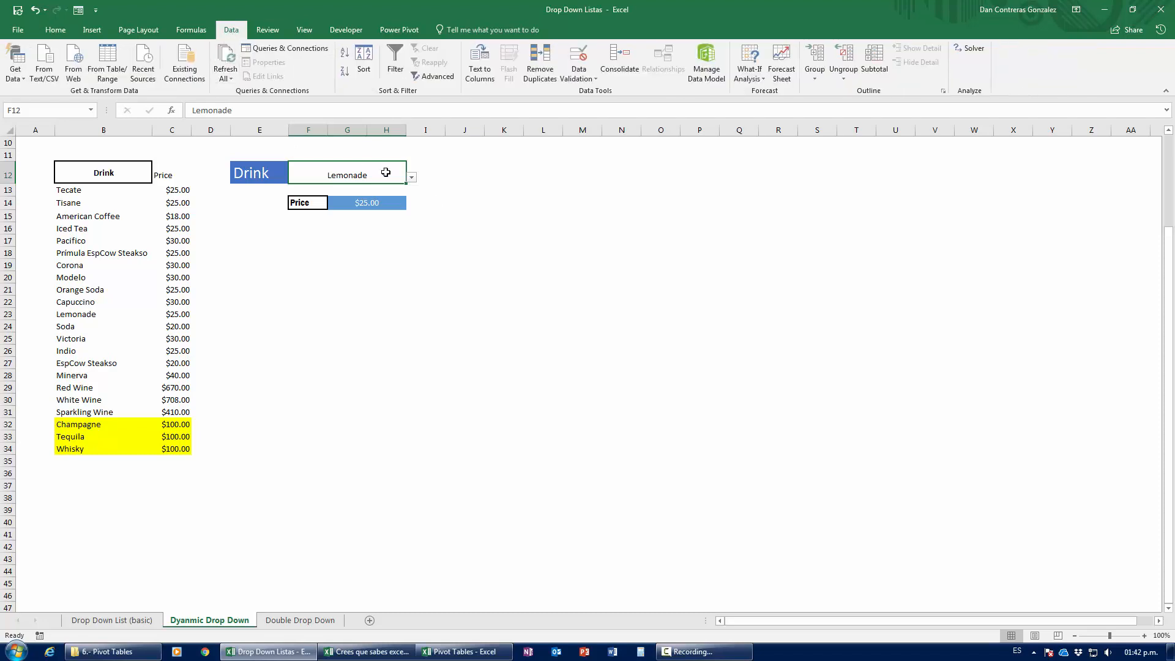
click(579, 57)
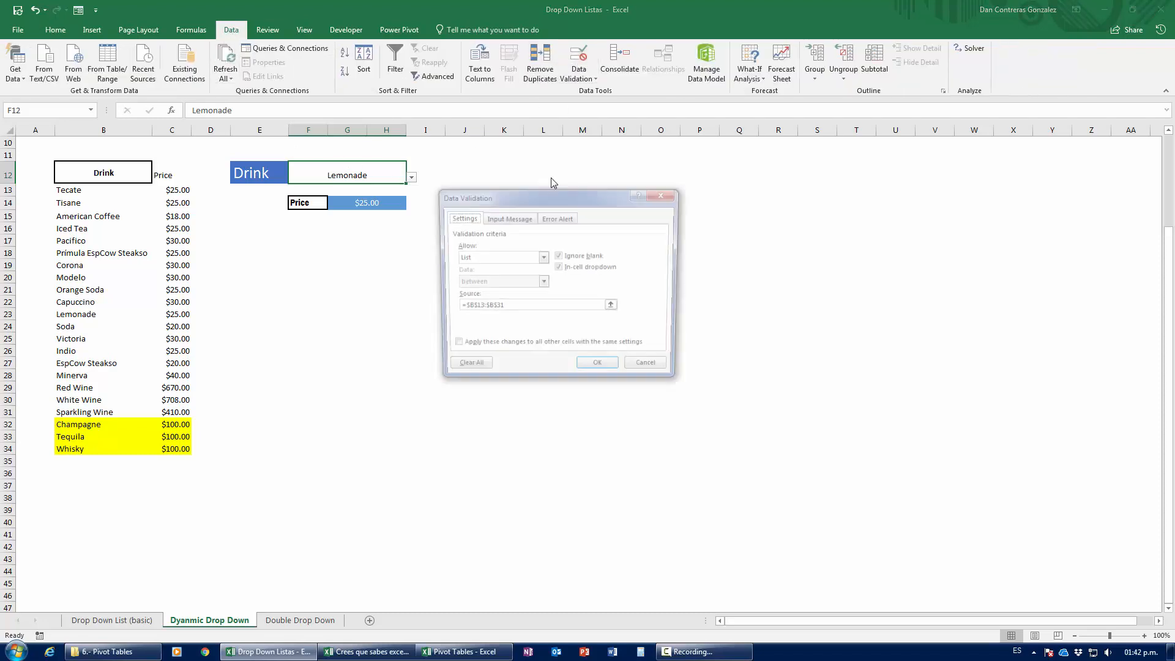
click(614, 308)
drag(123, 192, 123, 452)
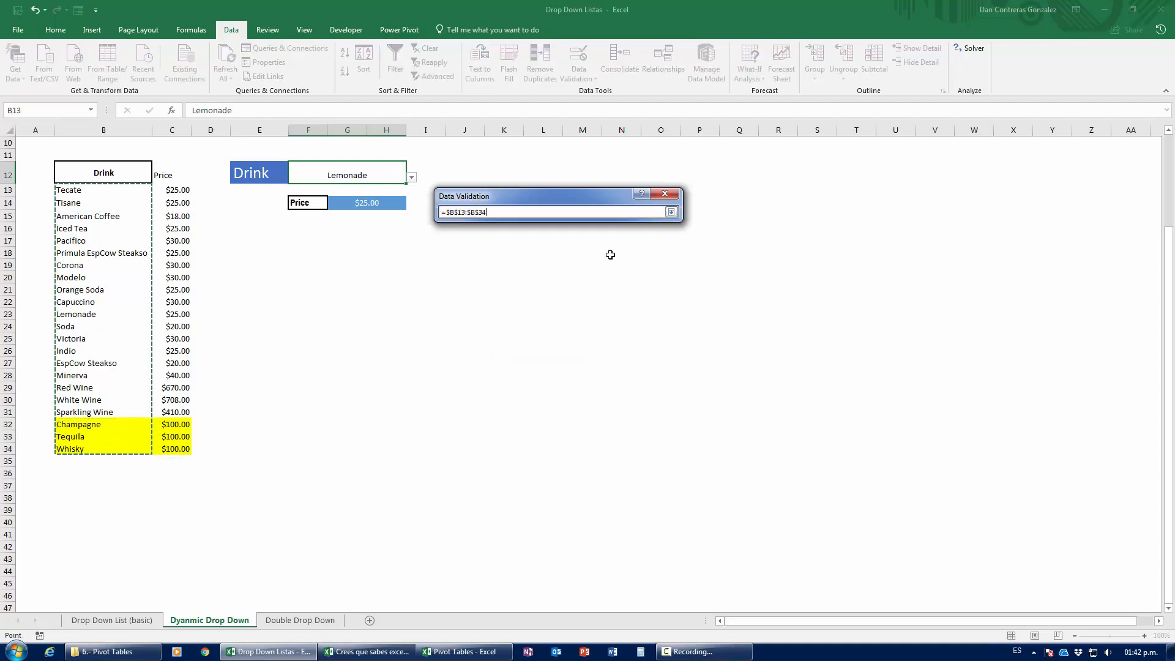
key(Return)
click(600, 370)
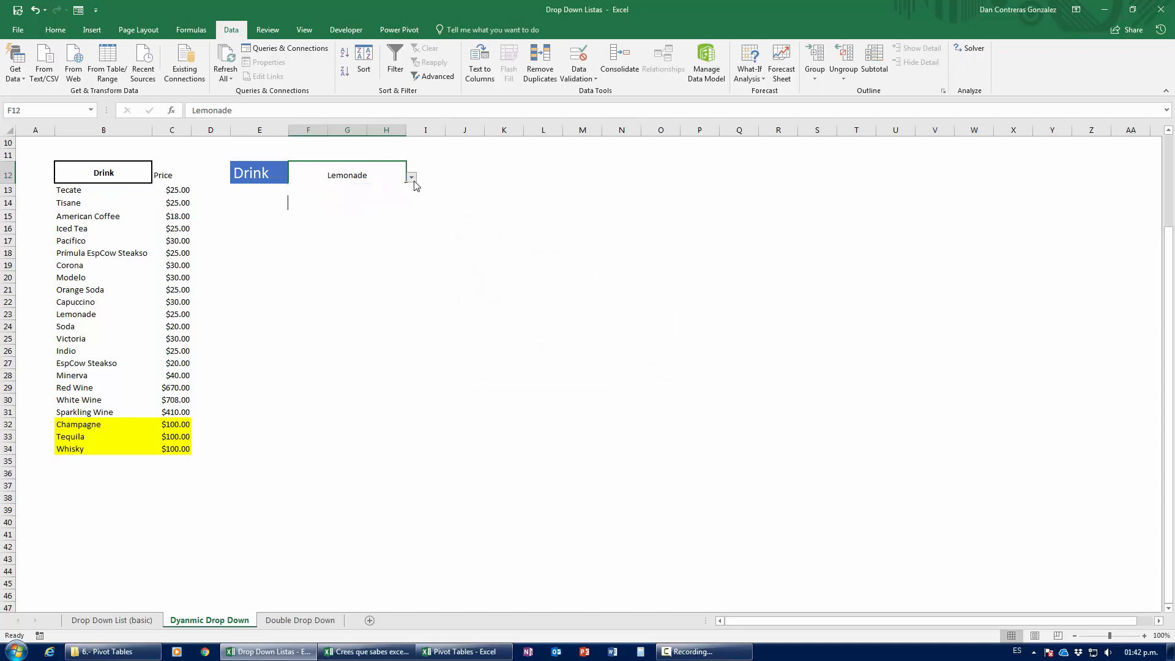
Step: Check the end of the F12 drop-down list for Champagne, Tequila and Whisky
click(411, 177)
drag(413, 221, 413, 228)
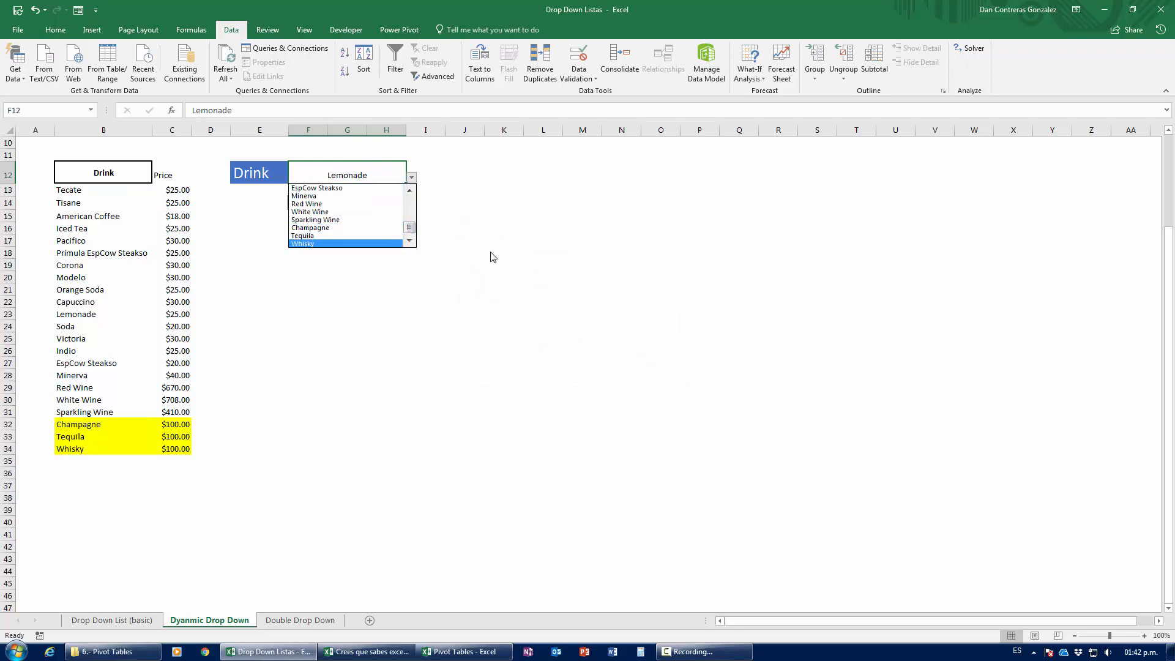
key(Escape)
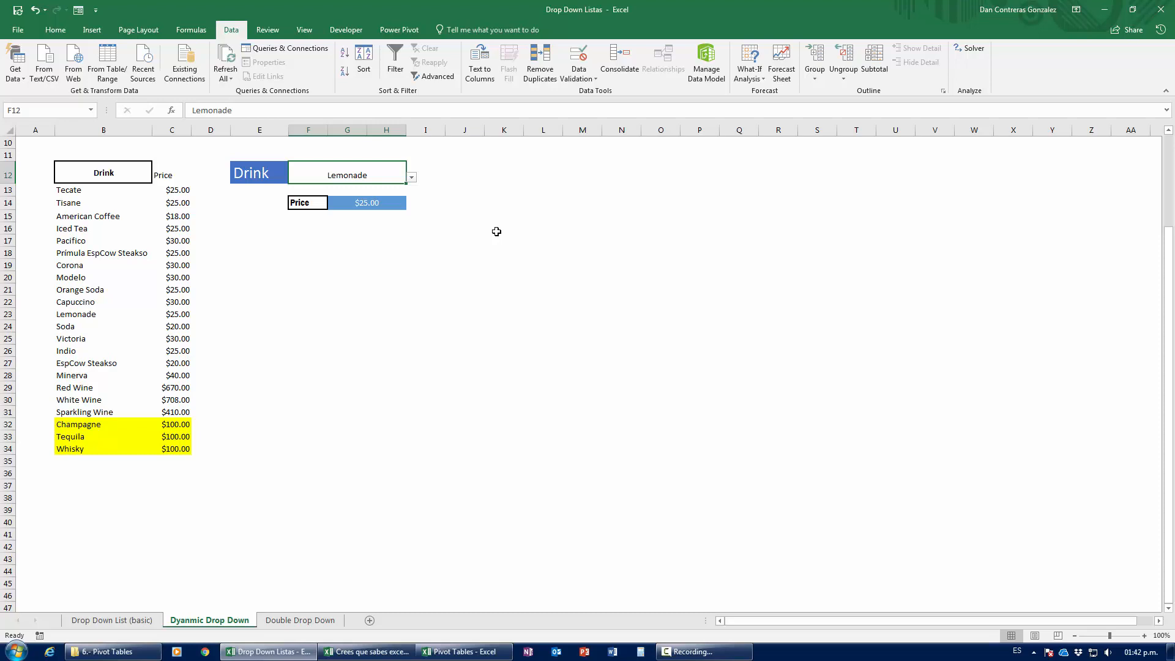
click(299, 374)
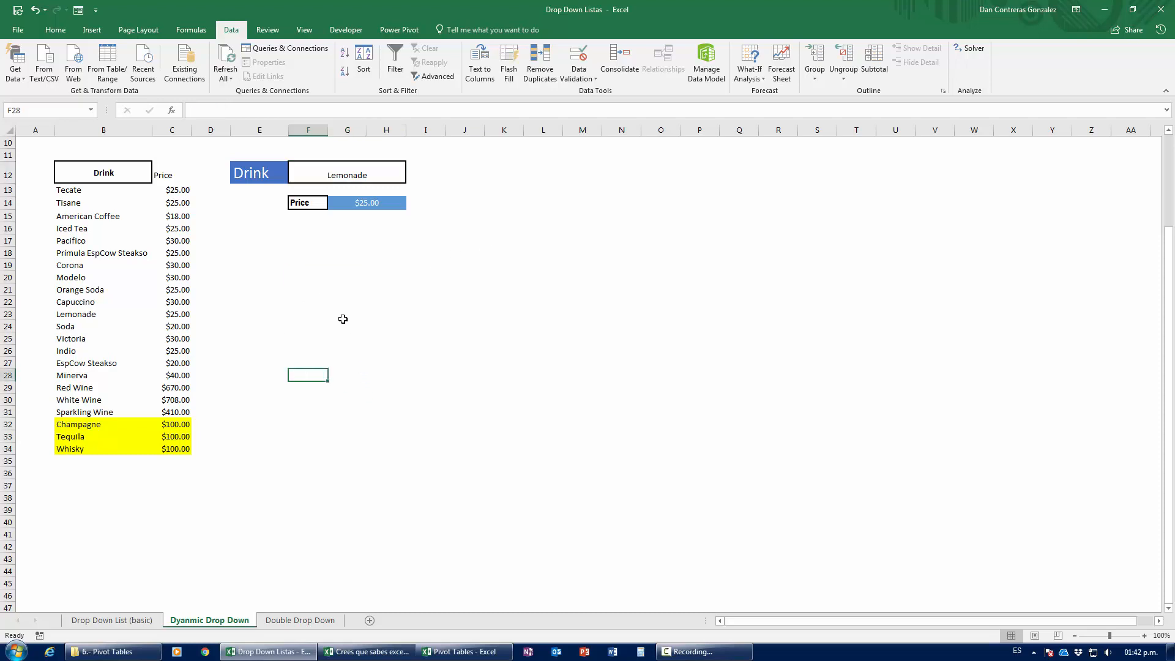
Step: Convert the drink and price range B12:C34 into a table with headers
scroll(183, 428, up, 3)
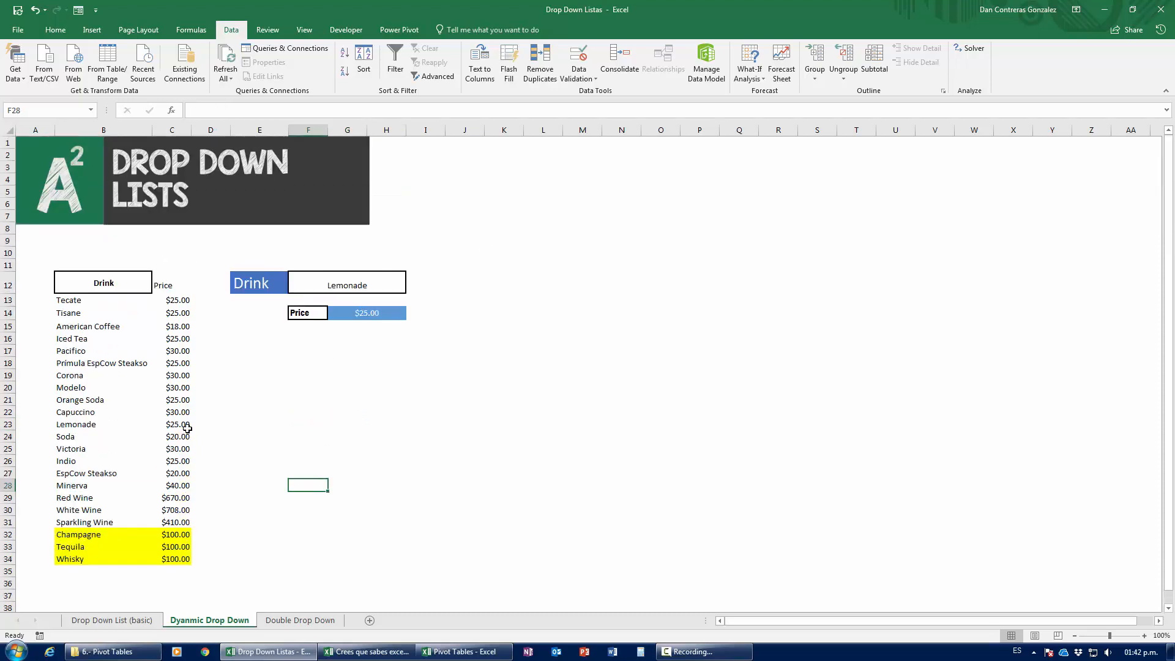
click(81, 364)
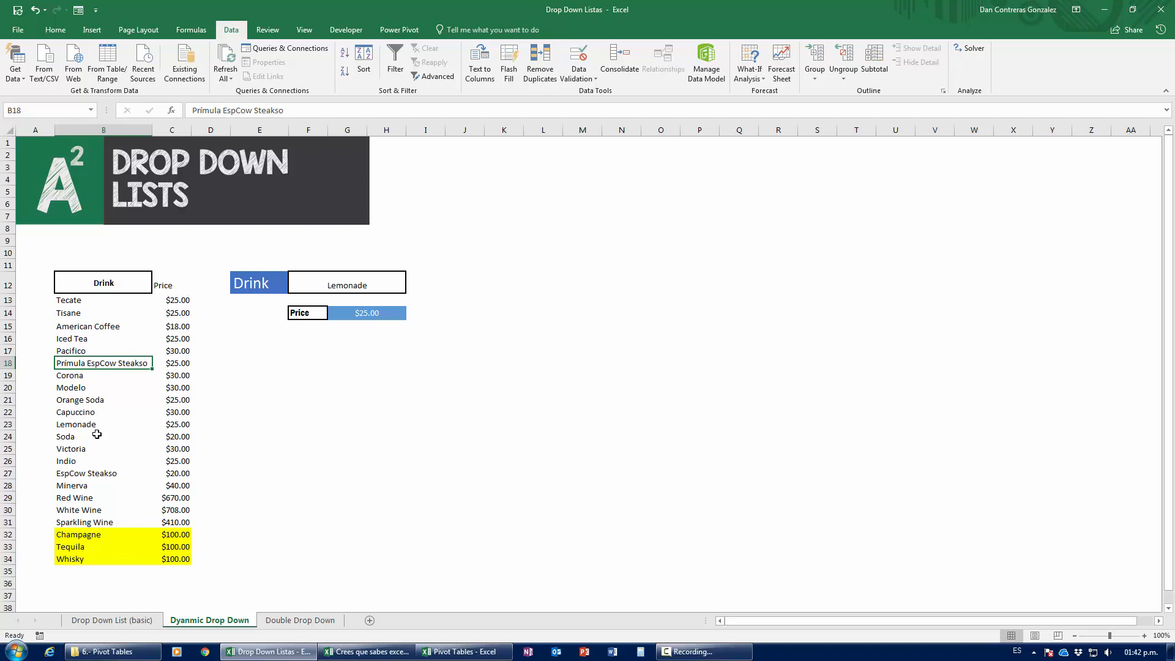
click(88, 408)
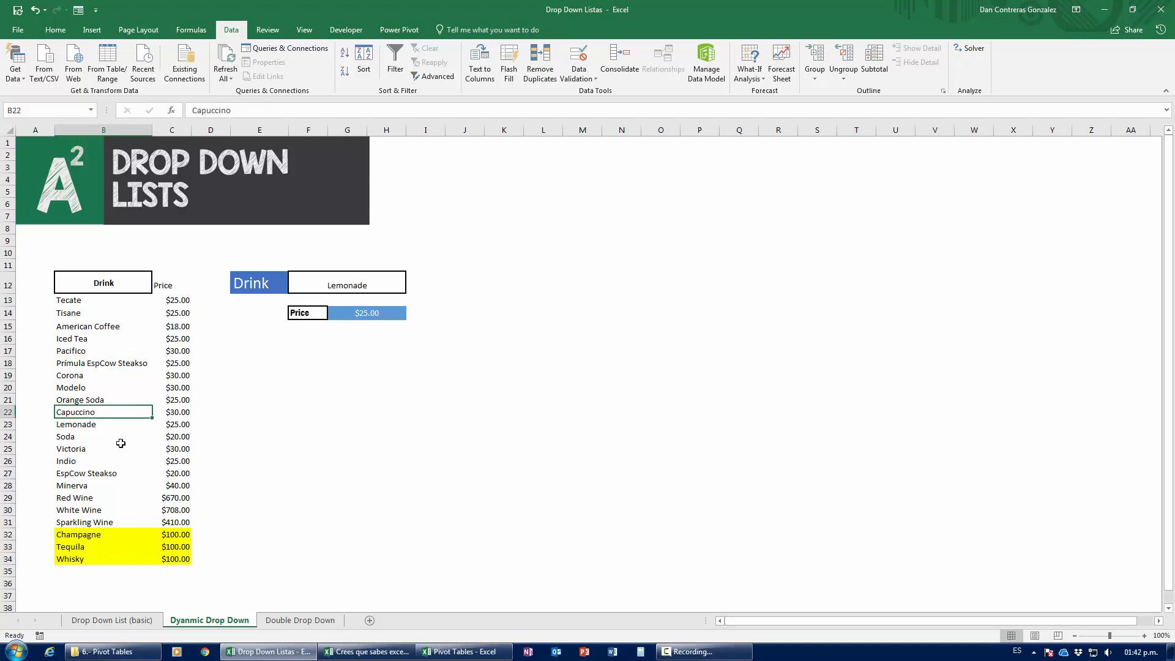
click(103, 30)
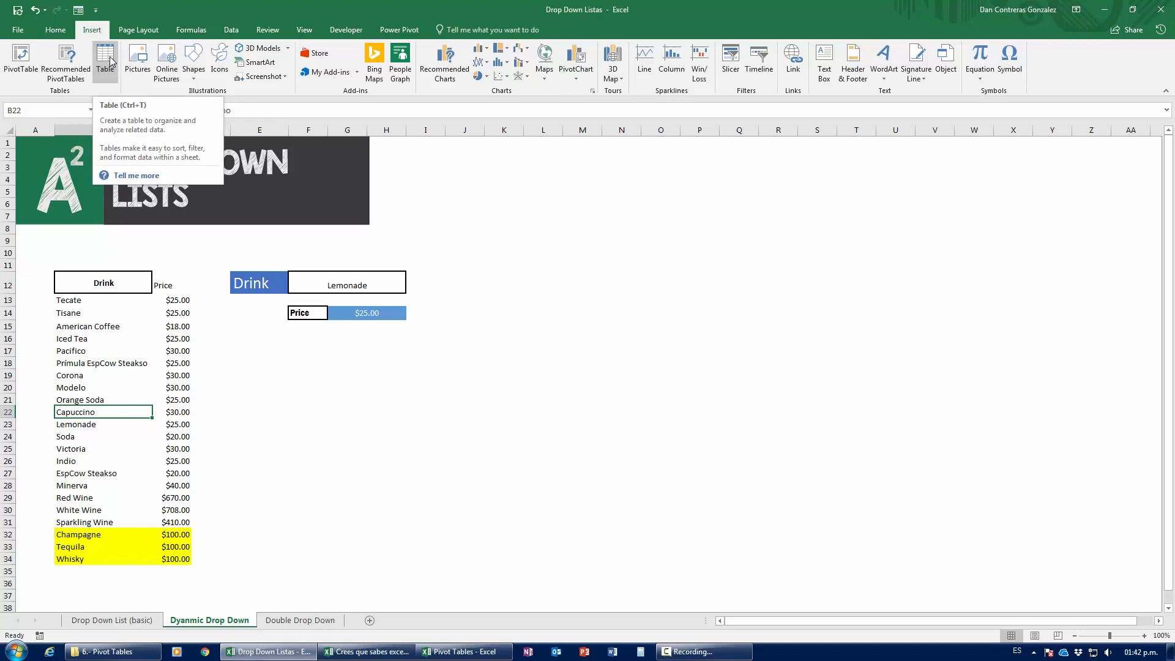
click(111, 61)
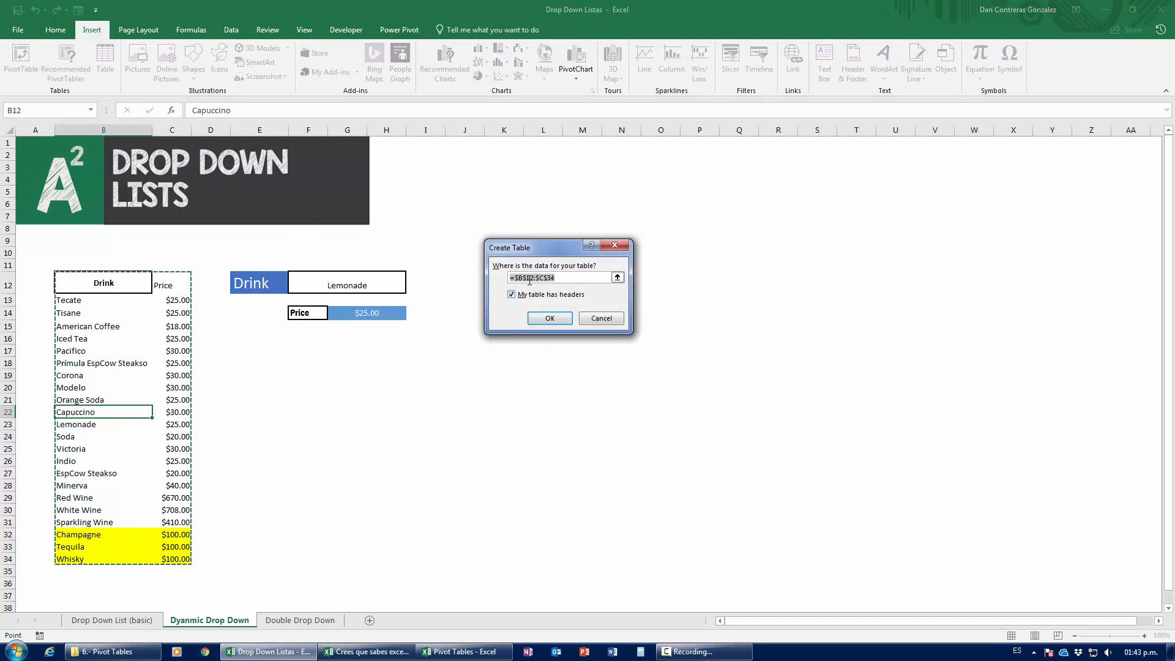
click(549, 320)
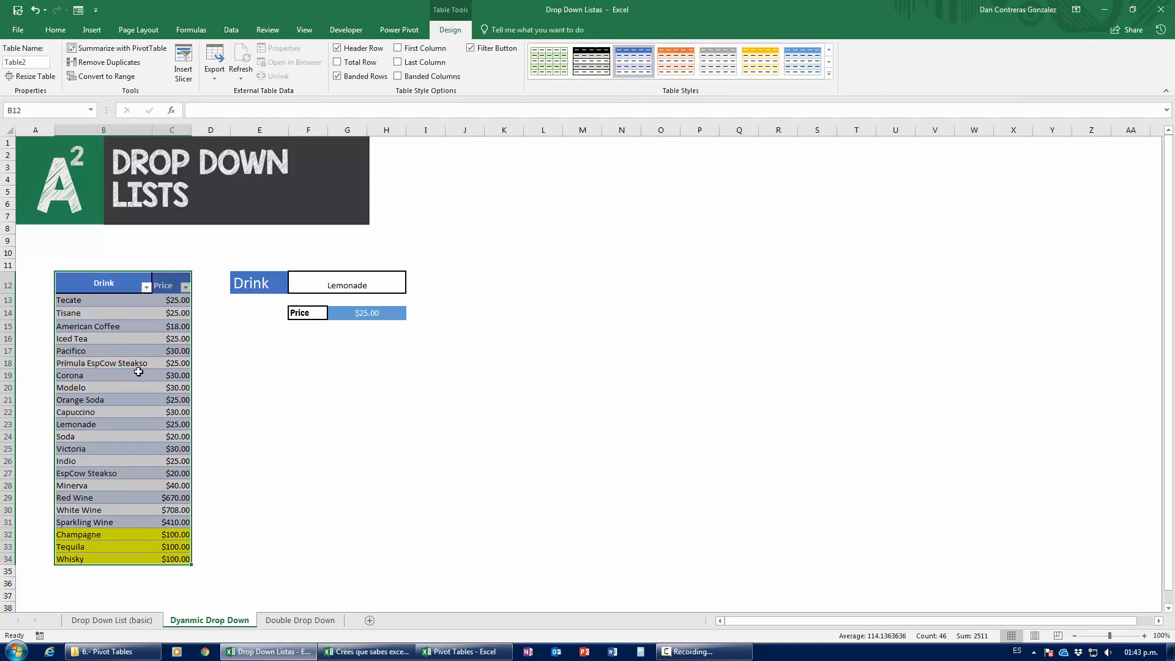
Step: Remove the list restriction from F12 by setting its data validation to allow any value
click(334, 285)
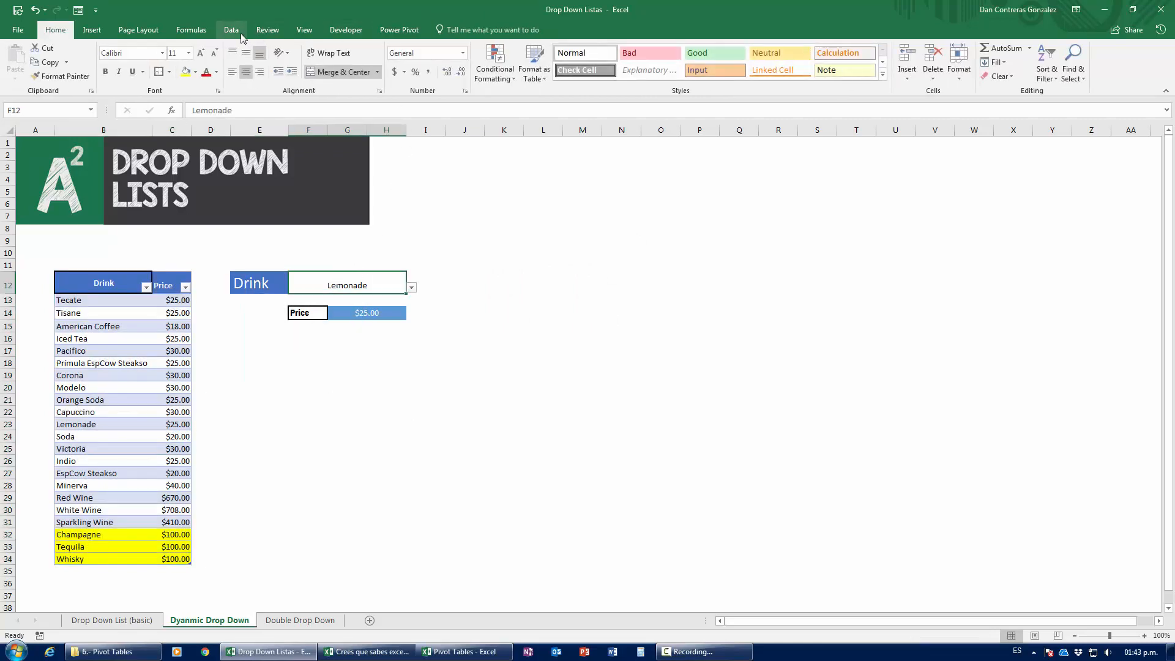
click(231, 30)
click(568, 58)
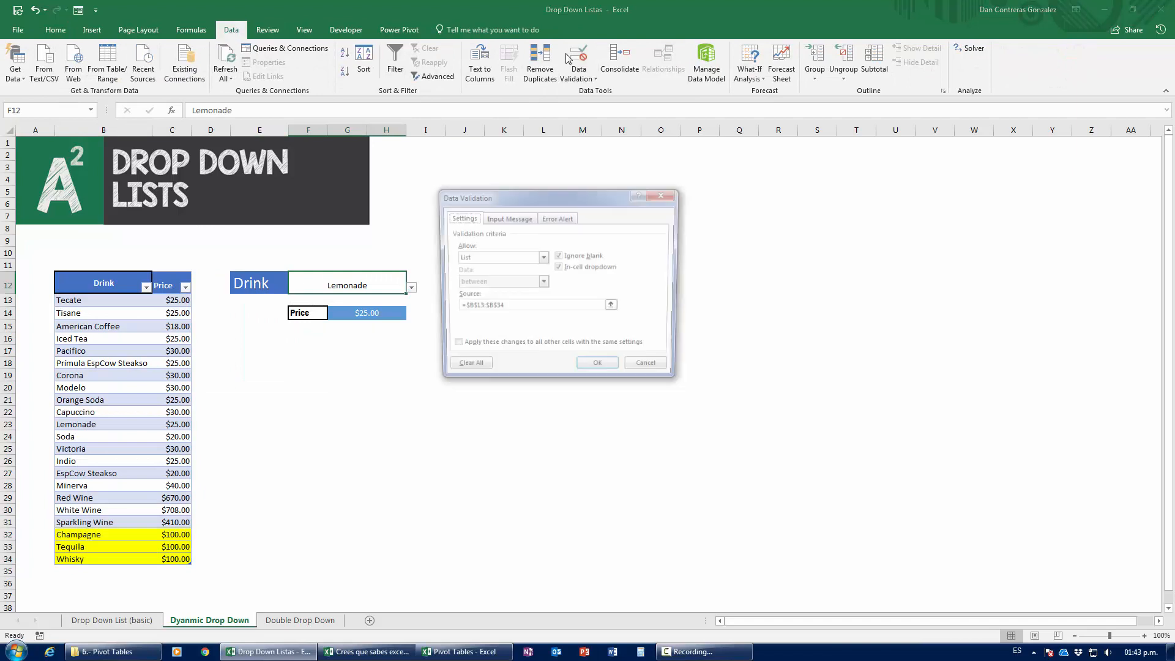
click(542, 257)
click(484, 266)
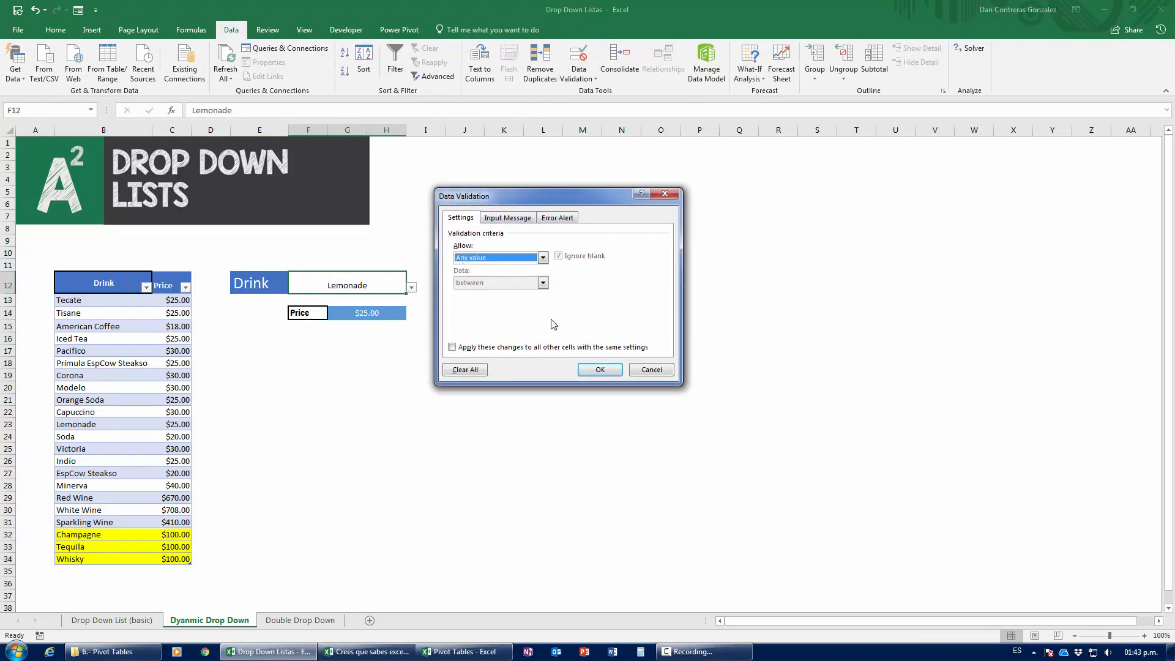
click(598, 370)
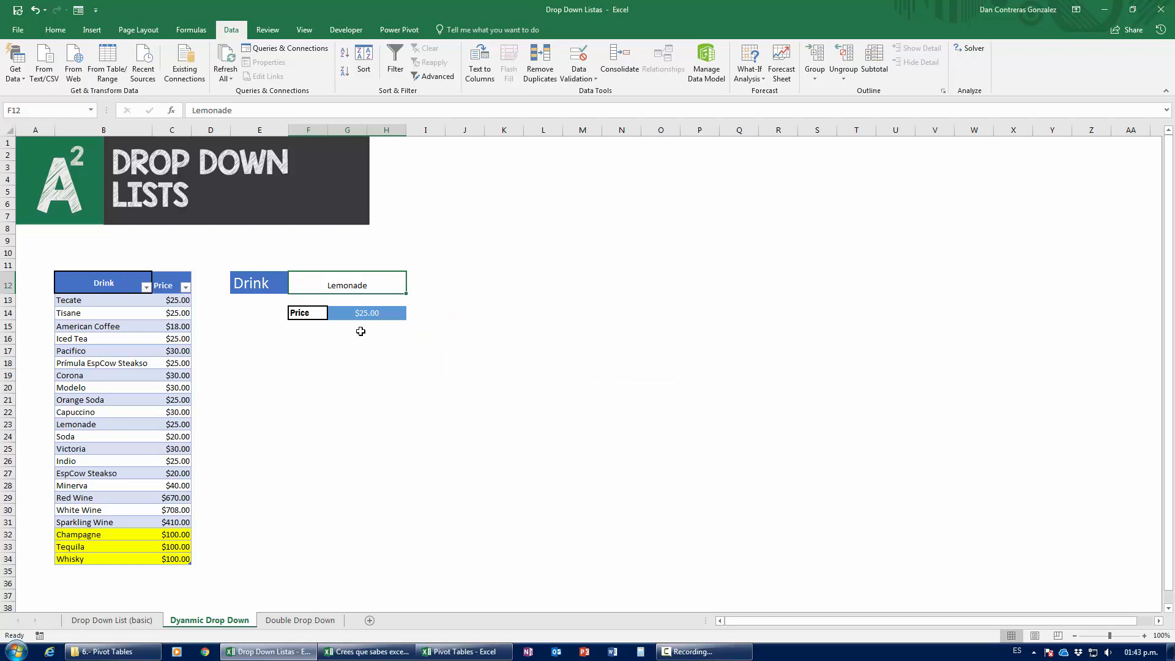
Step: Create a new list validation in F12 with the table's drink column, =$B$13:$B$34, as its source
click(579, 60)
click(518, 258)
click(483, 300)
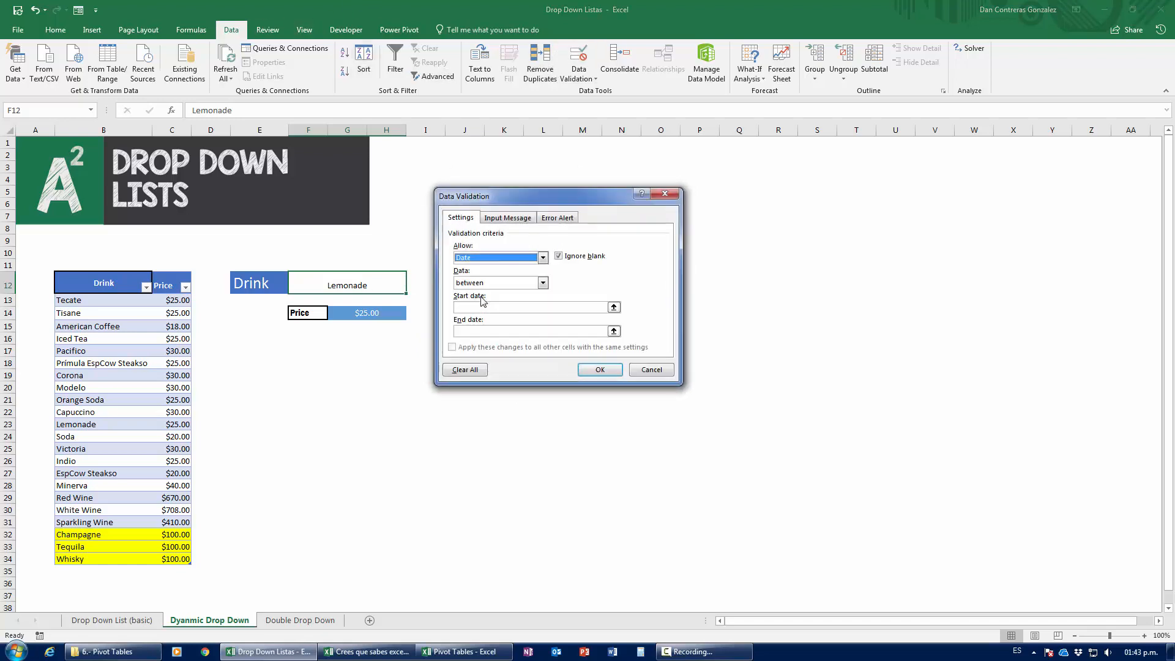
click(490, 262)
click(484, 292)
click(502, 307)
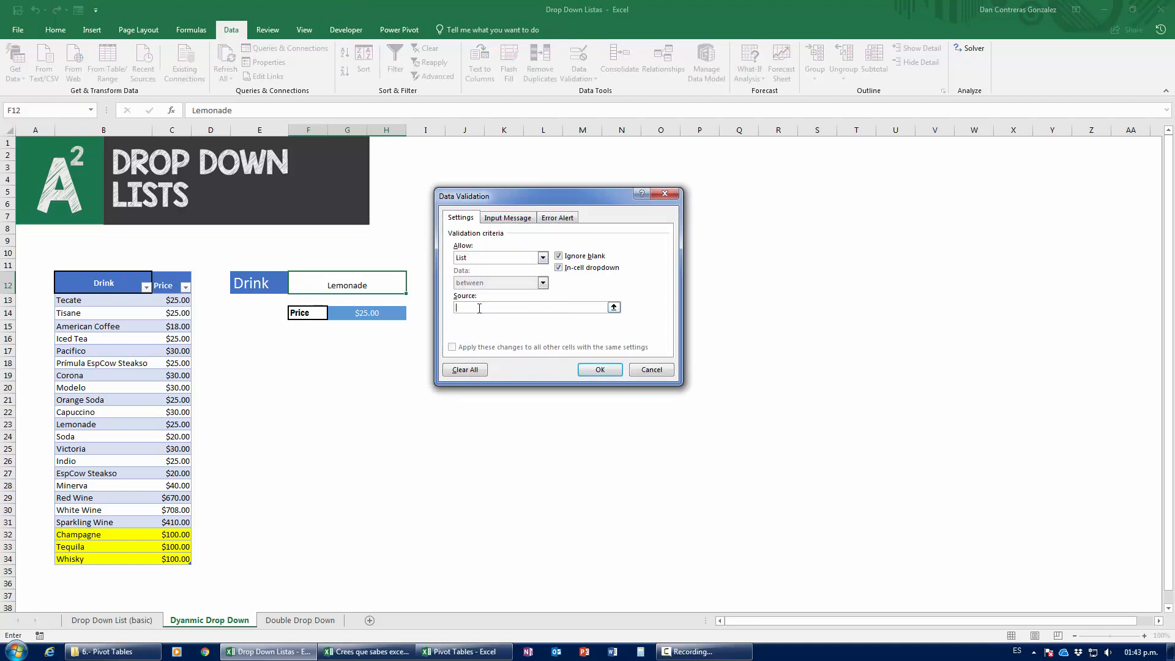
drag(101, 301, 92, 557)
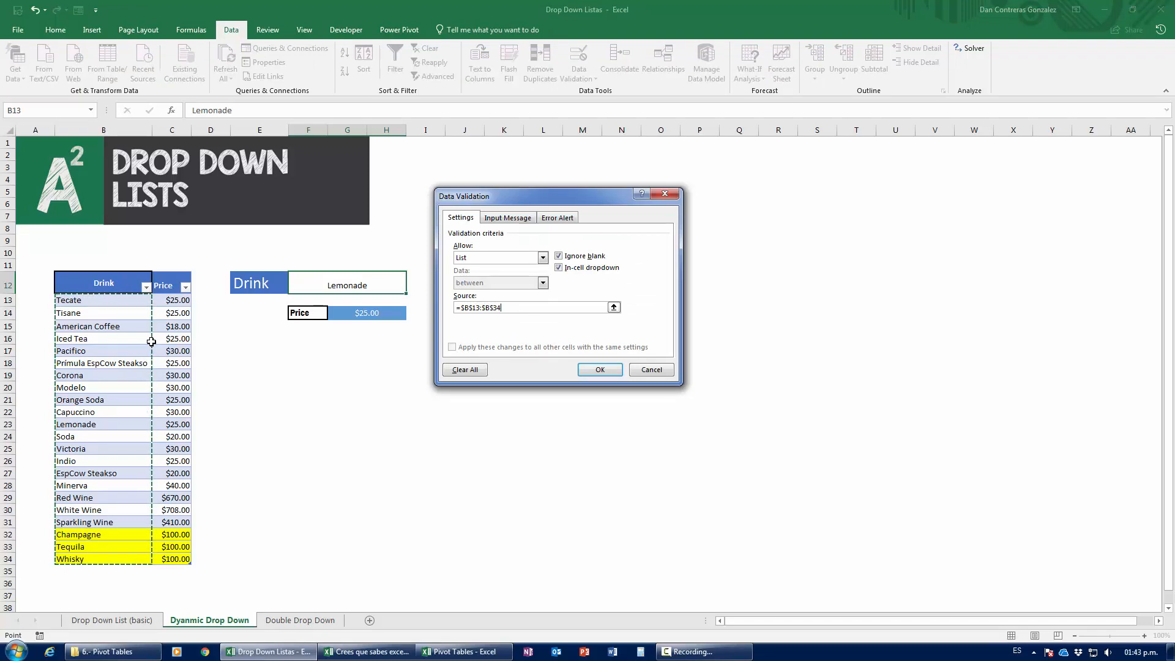
click(595, 369)
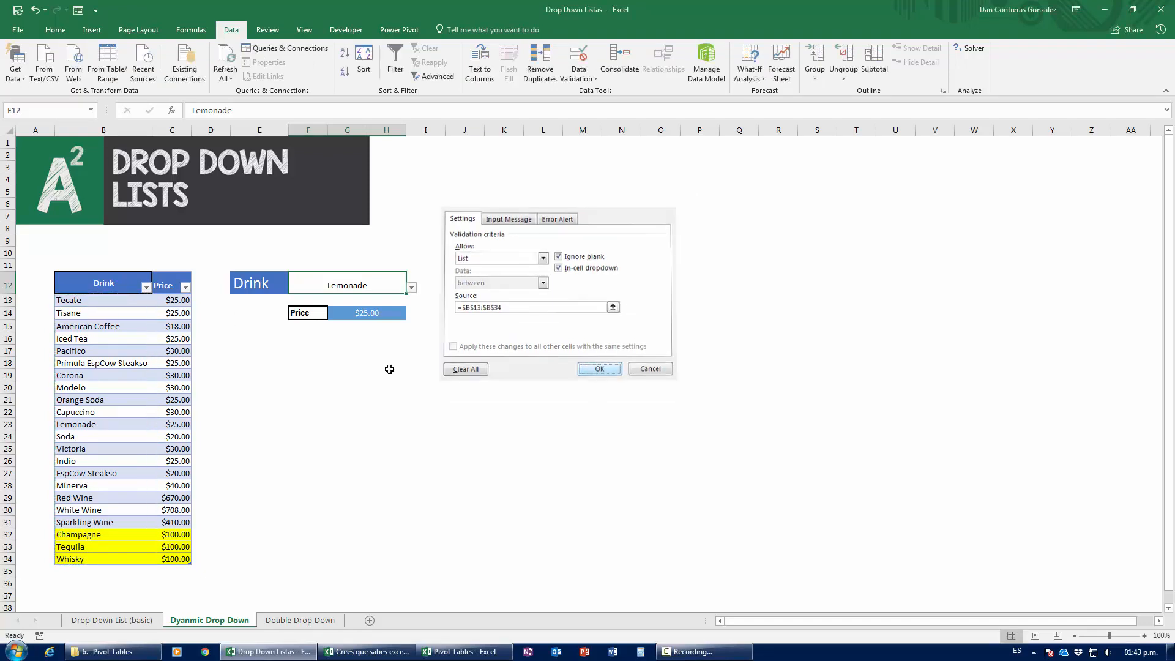
Step: Check that the recreated drop-down list in F12 runs to the last drink in the table
click(363, 376)
click(378, 285)
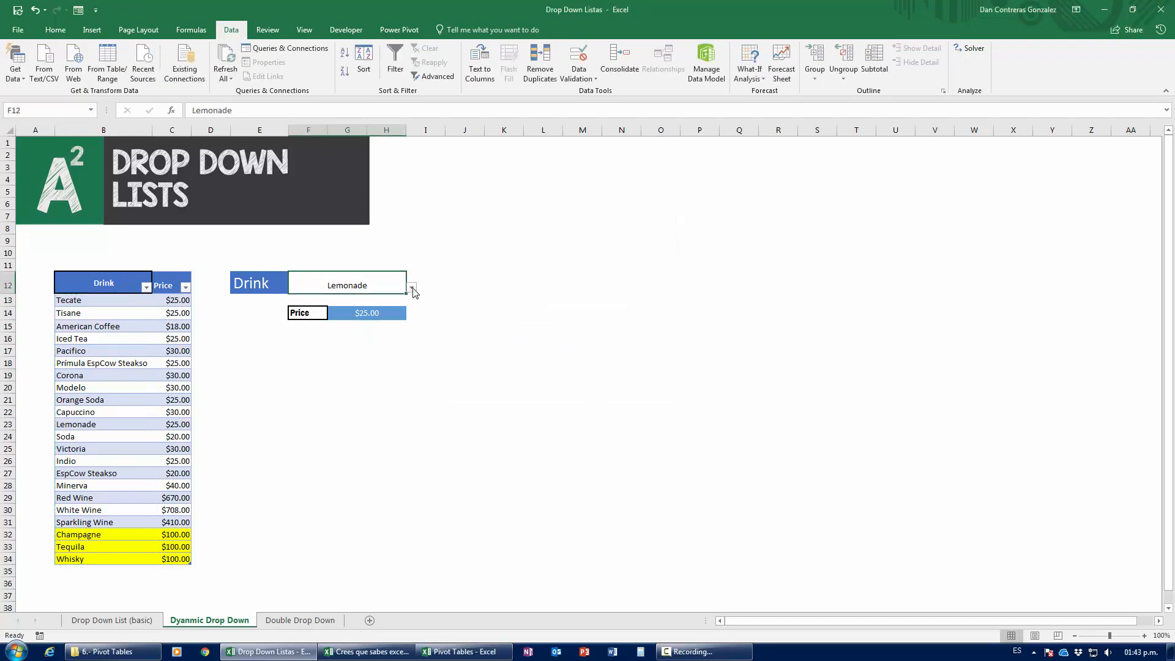
click(412, 287)
drag(410, 310, 412, 342)
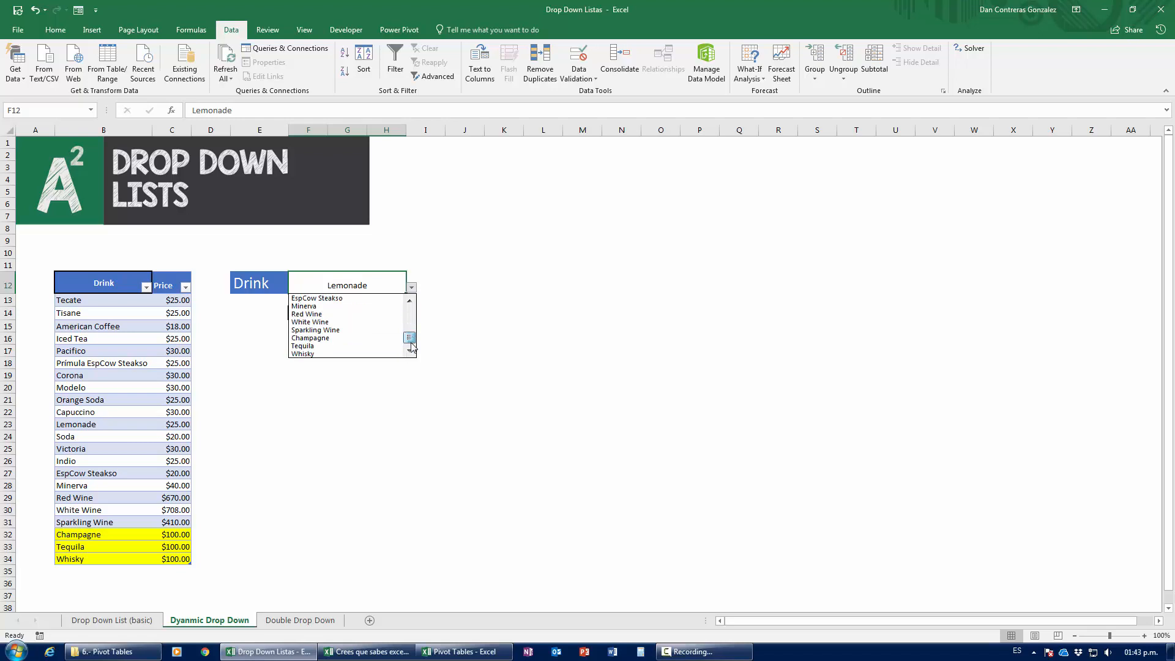
click(469, 344)
Step: Add the drinks Rum, Vodka and Gin directly beneath the table in B35:B37
scroll(205, 493, down, 3)
click(85, 468)
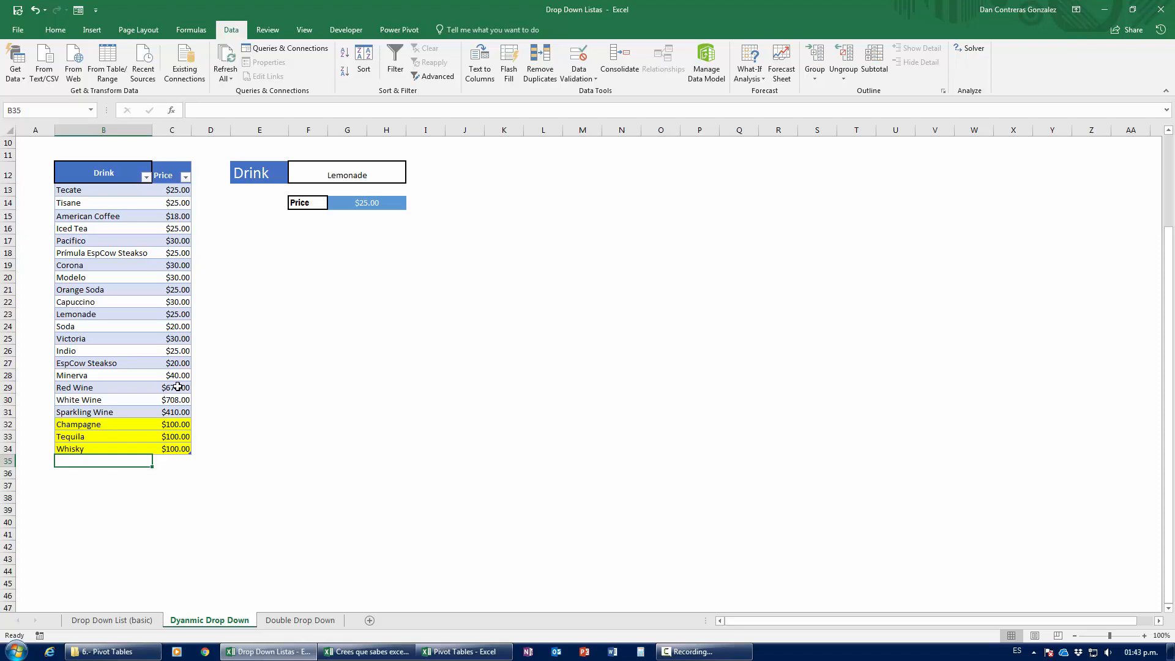
text(Rum)
key(Return)
text(Vod)
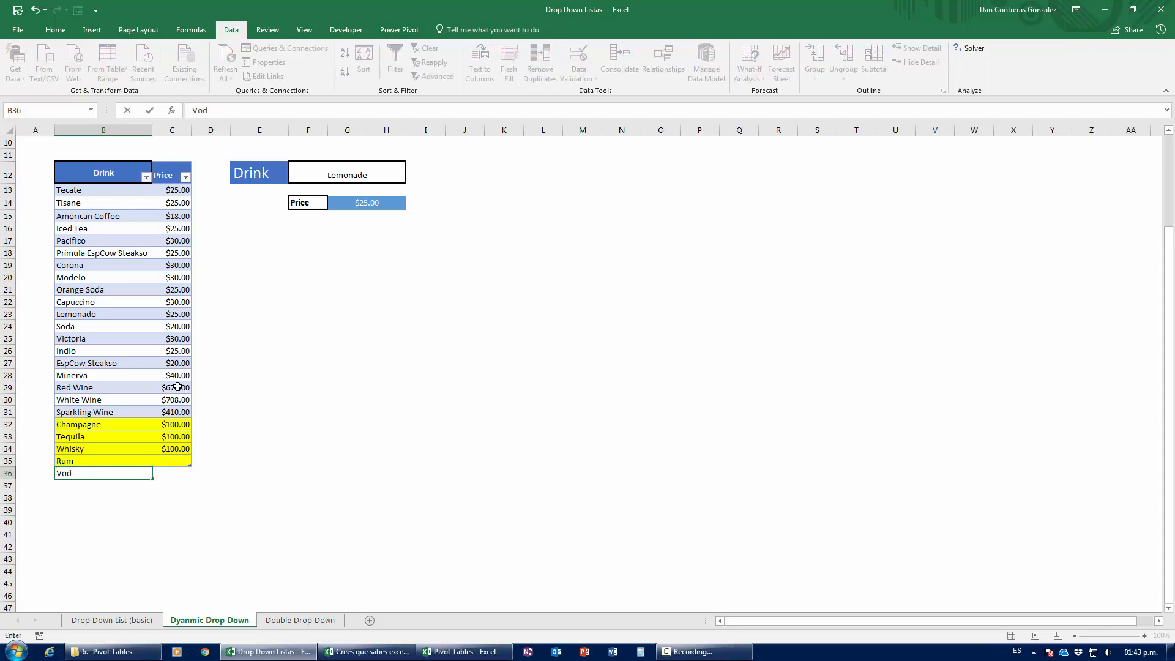
text(ka)
key(Return)
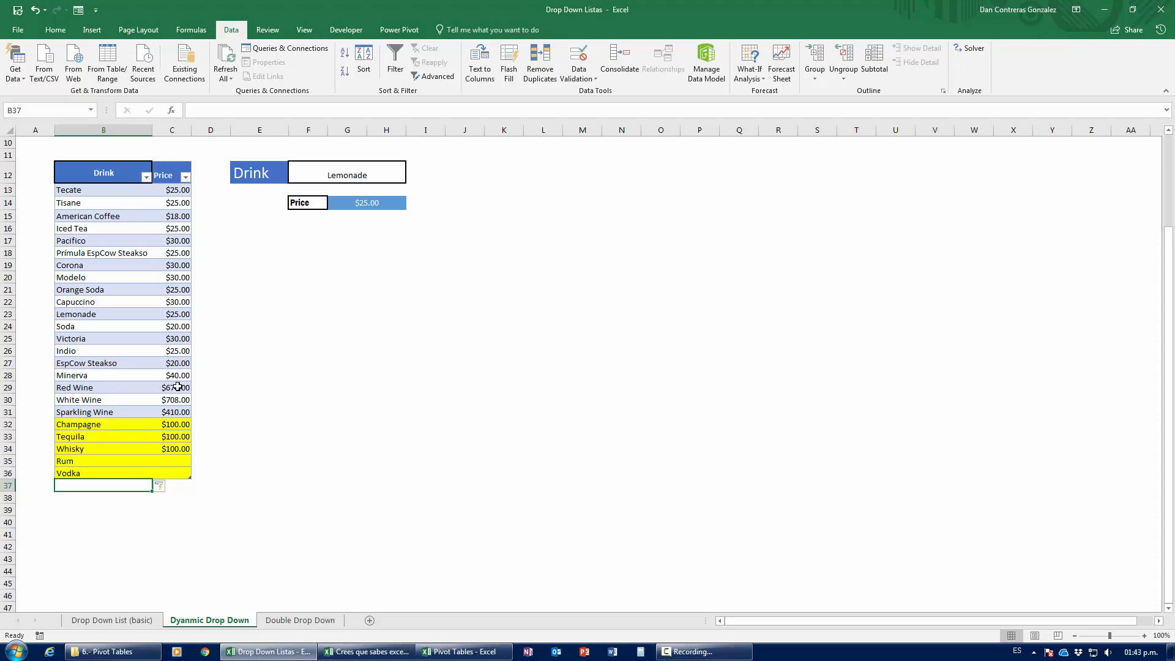
text(Gin)
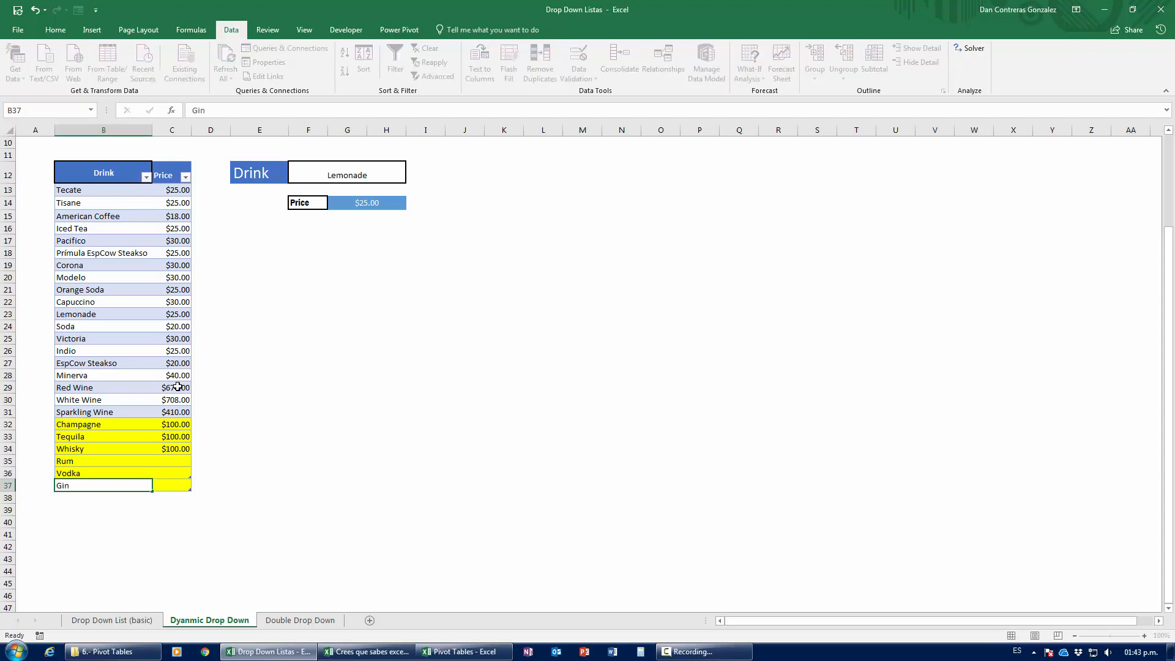
key(Return)
Step: Enter a price of 200 for Rum, Vodka and Gin in C35:C37
click(185, 464)
text(200)
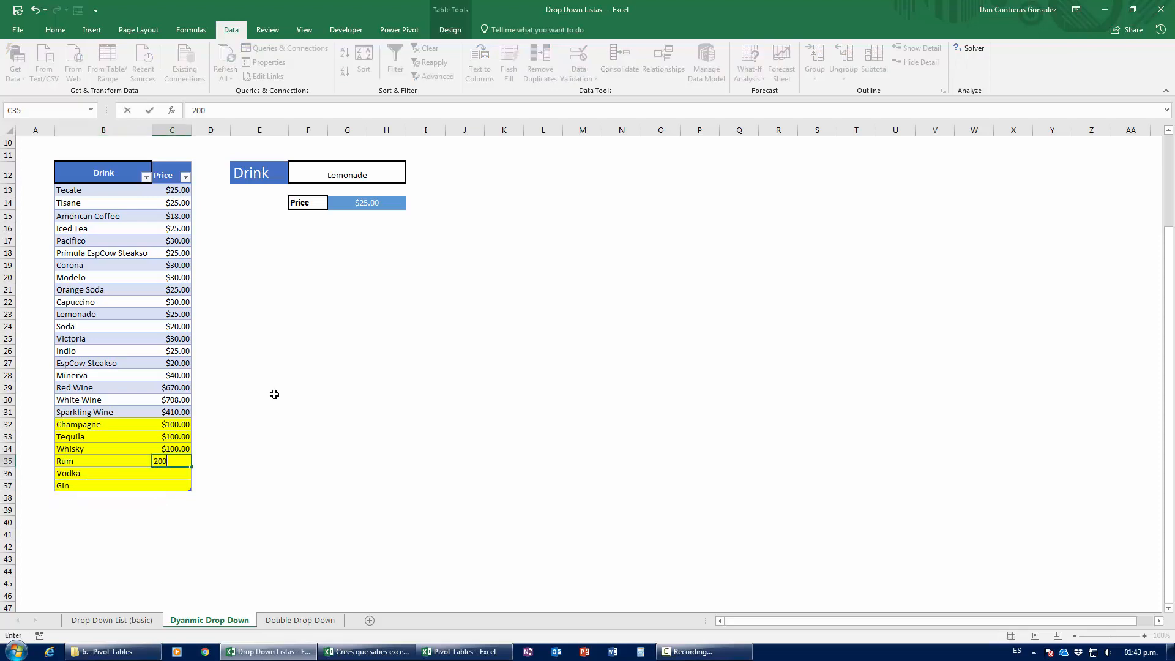
key(Return)
text(200)
key(Return)
text(200)
key(Return)
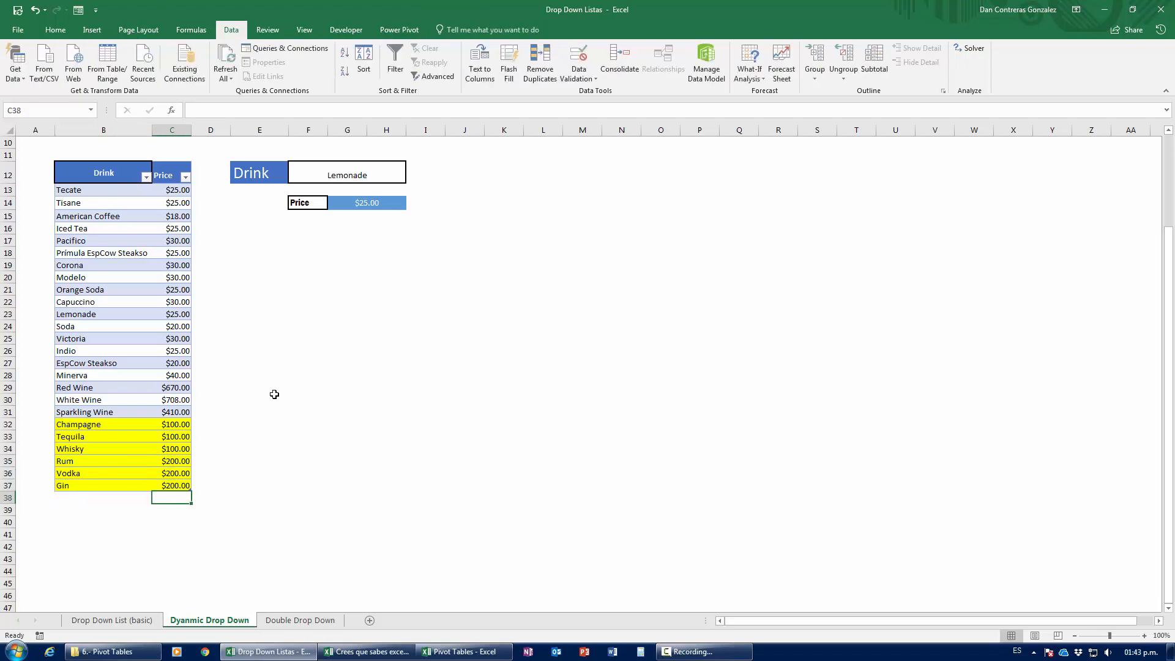
Step: Check that the drop-down list in F12 includes the newly added Rum, Vodka and Gin
click(301, 460)
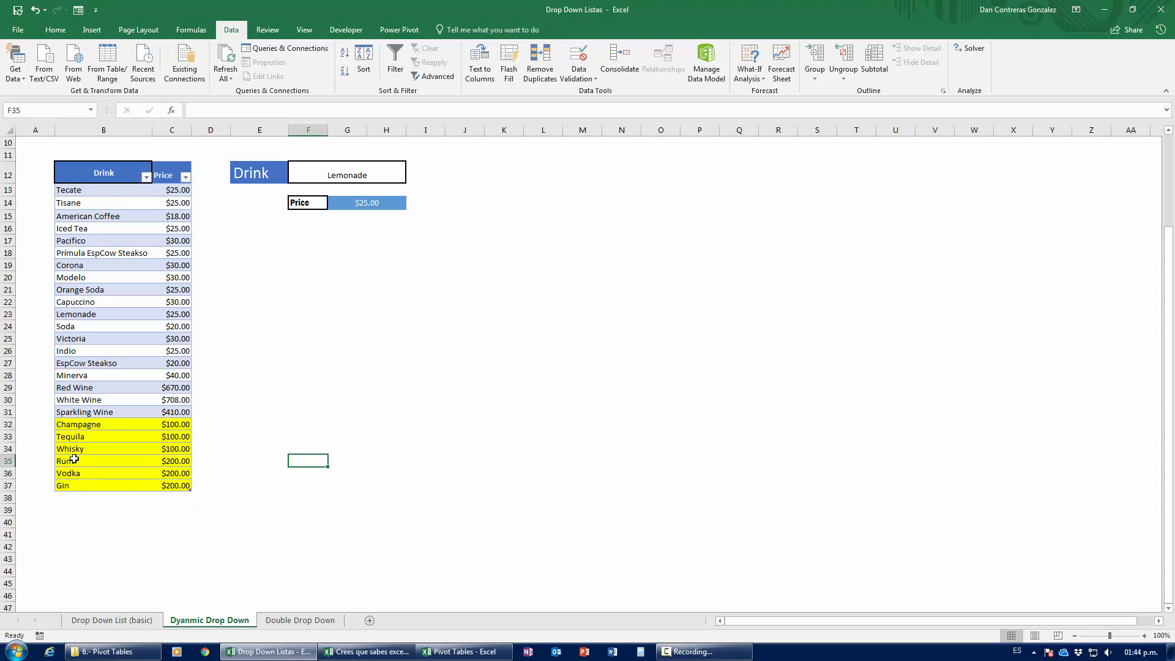
click(318, 183)
scroll(291, 336, up, 1)
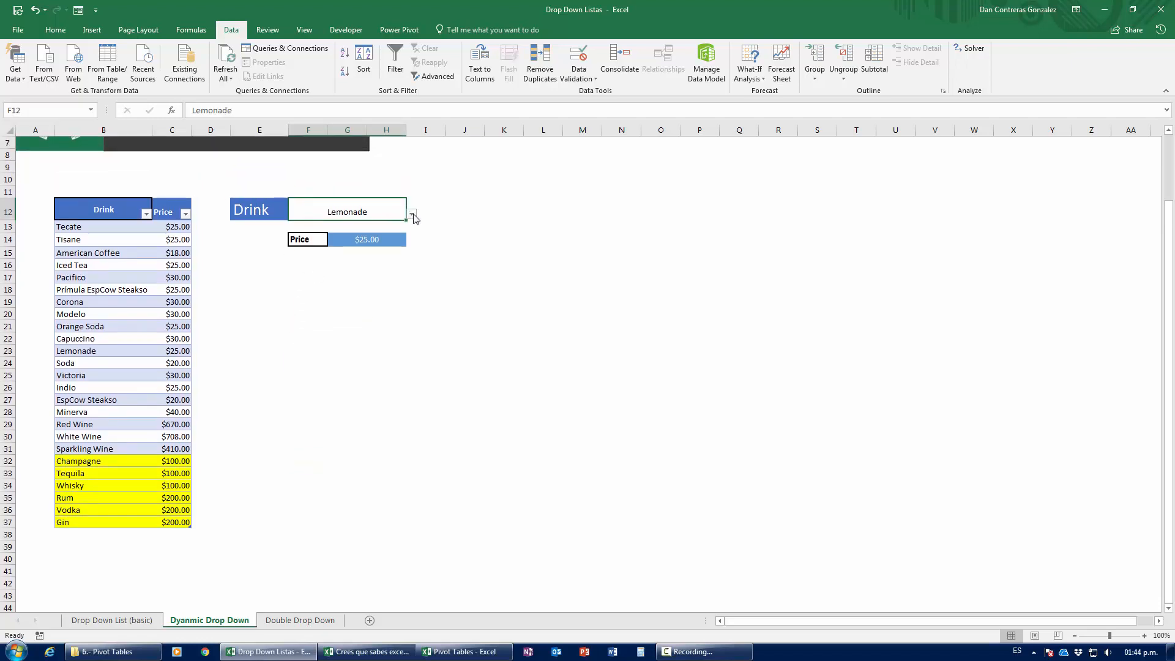
click(412, 213)
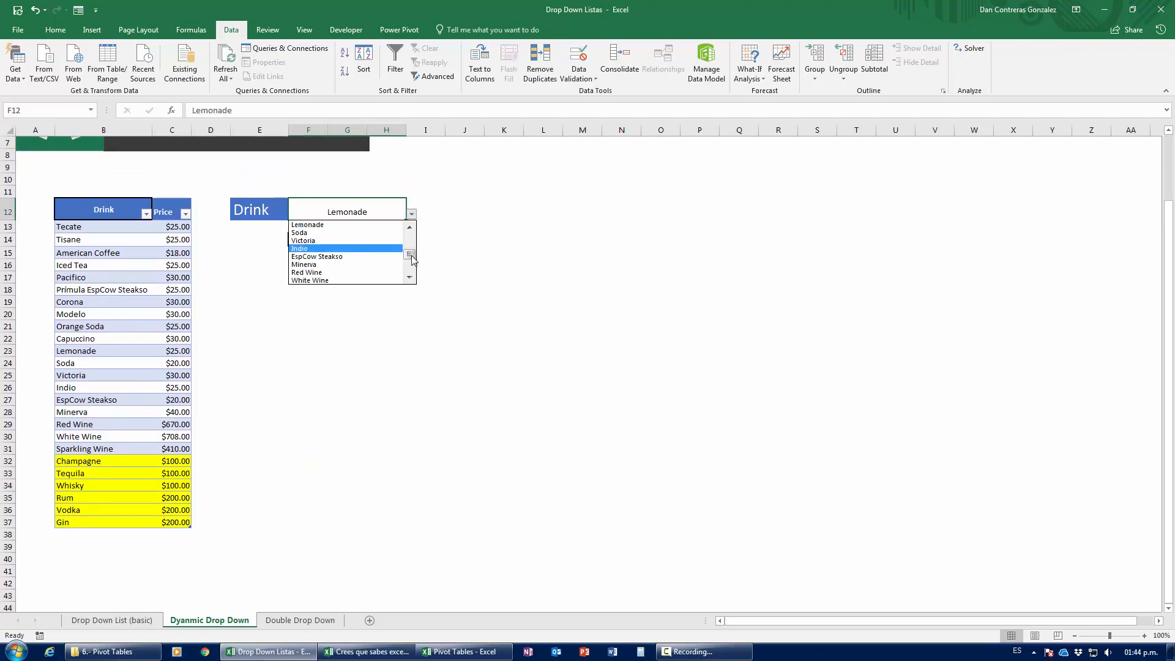
drag(412, 260, 413, 282)
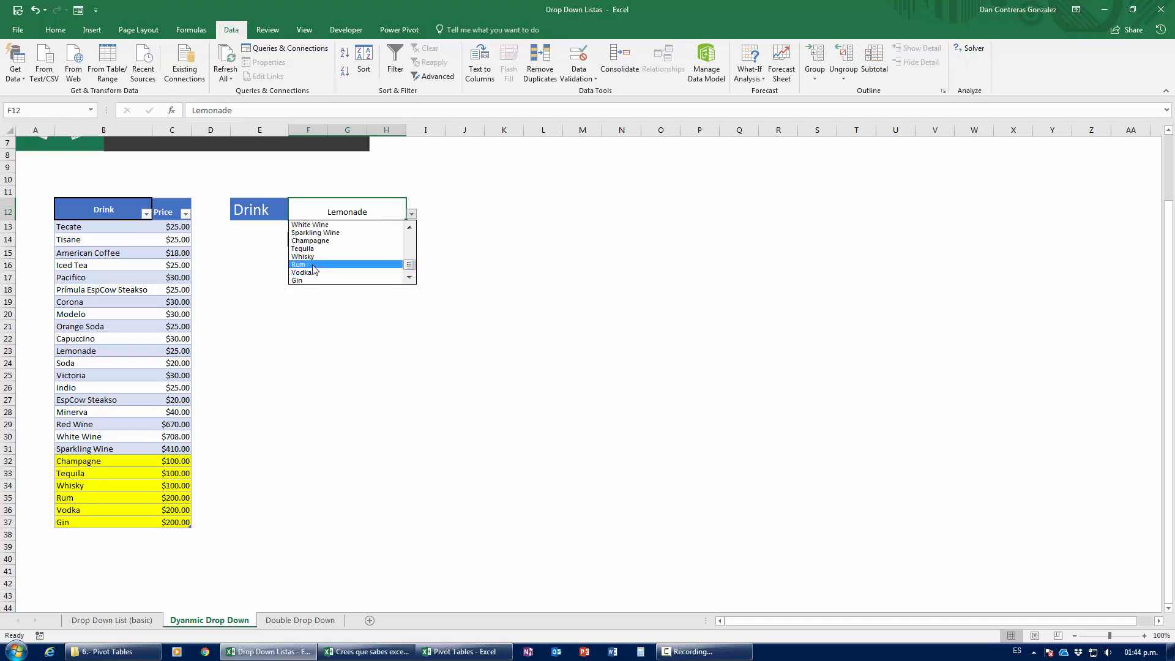
click(318, 359)
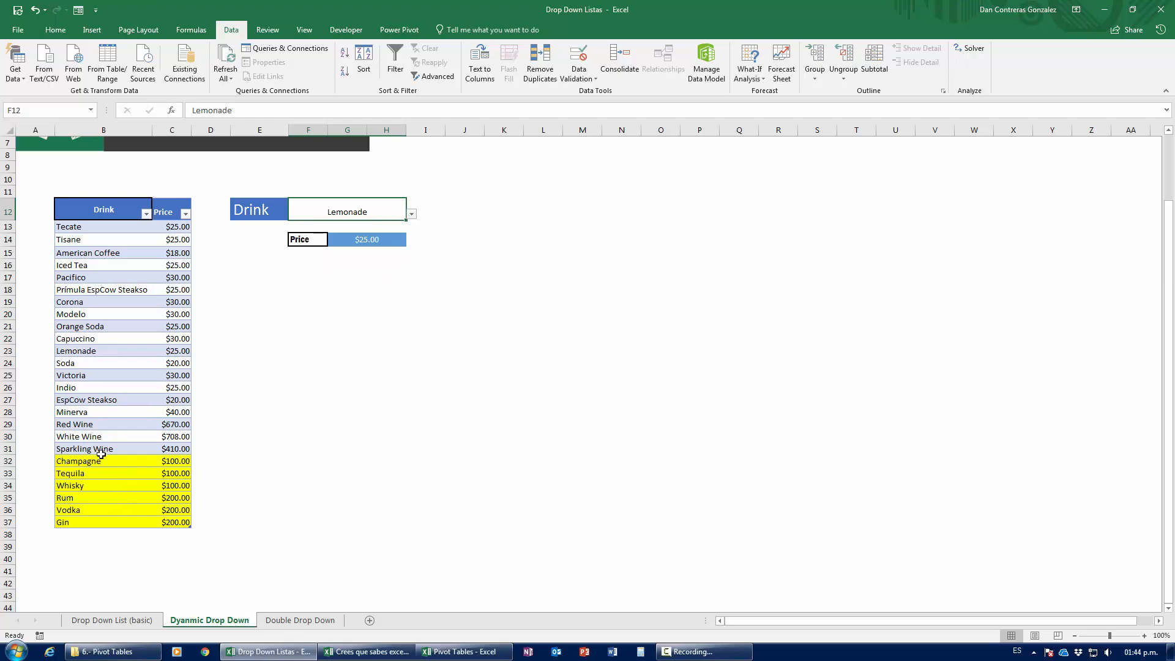
Step: Add Sparkling Water directly beneath Gin in B38 and enter its price of 10 in C38
click(96, 532)
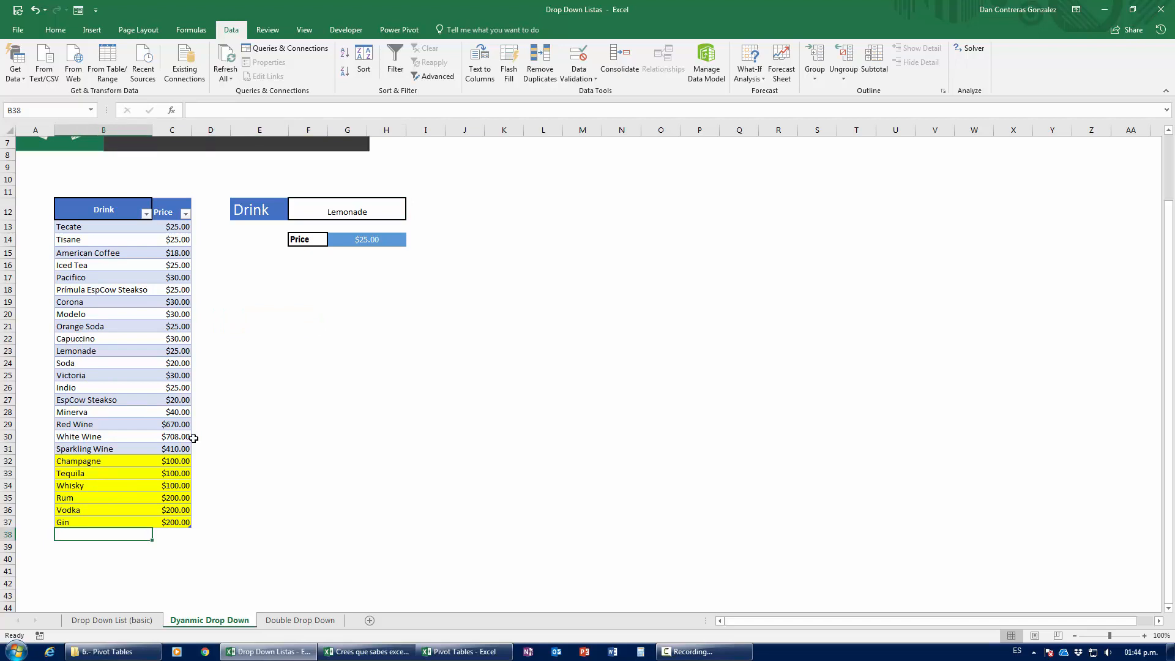
text(Spr)
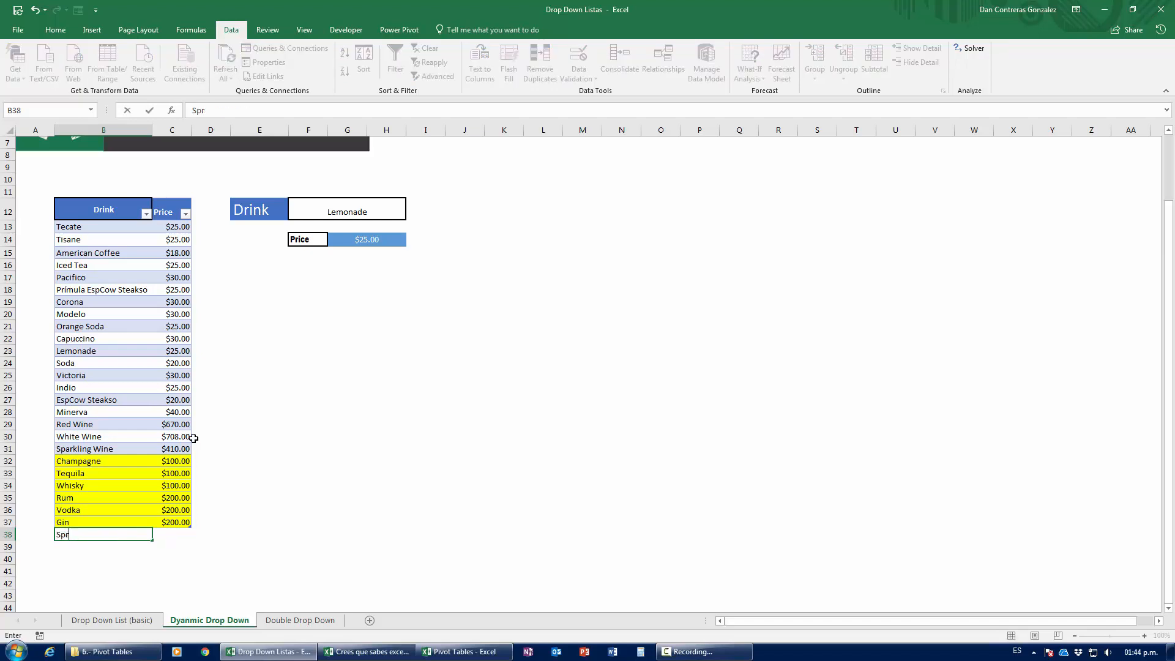
key(BackSpace)
text(arkling Water)
key(Return)
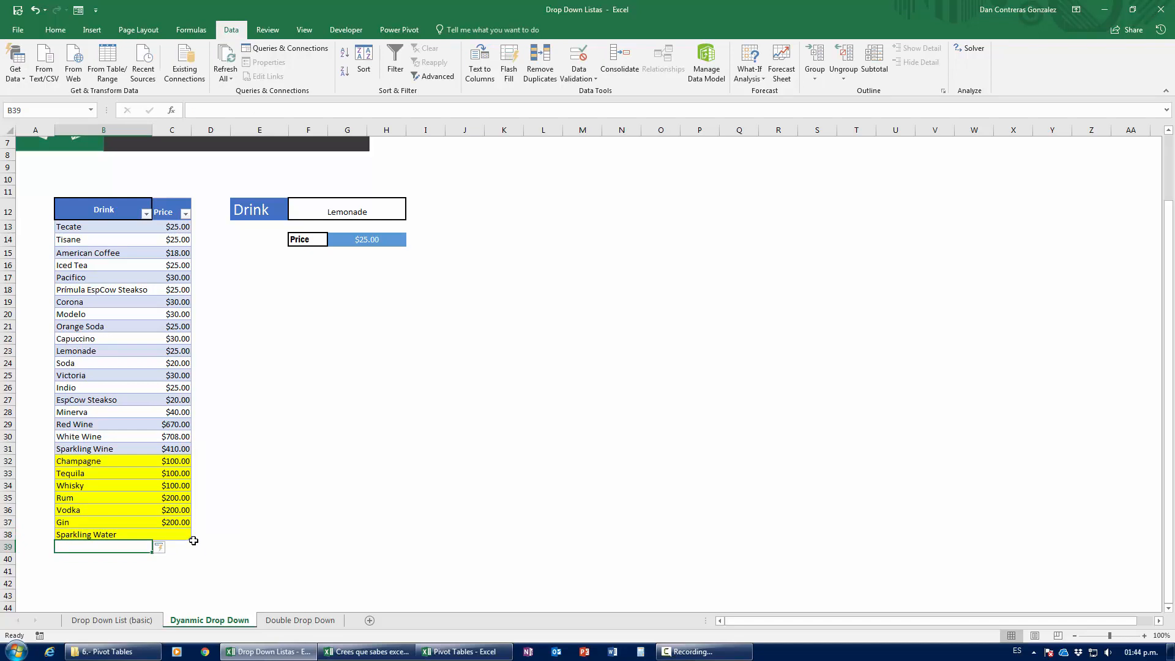
click(172, 532)
text(10)
key(Return)
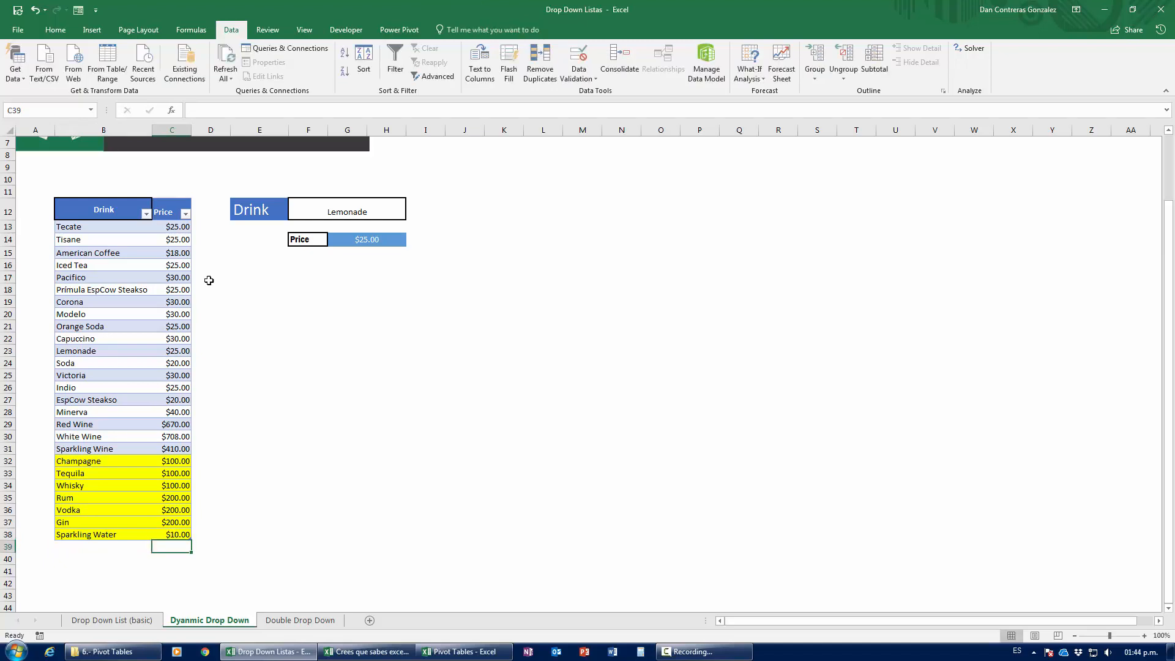
Step: Choose Sparkling Water from the Drink drop-down list in F12
click(384, 208)
click(411, 213)
drag(410, 254, 414, 299)
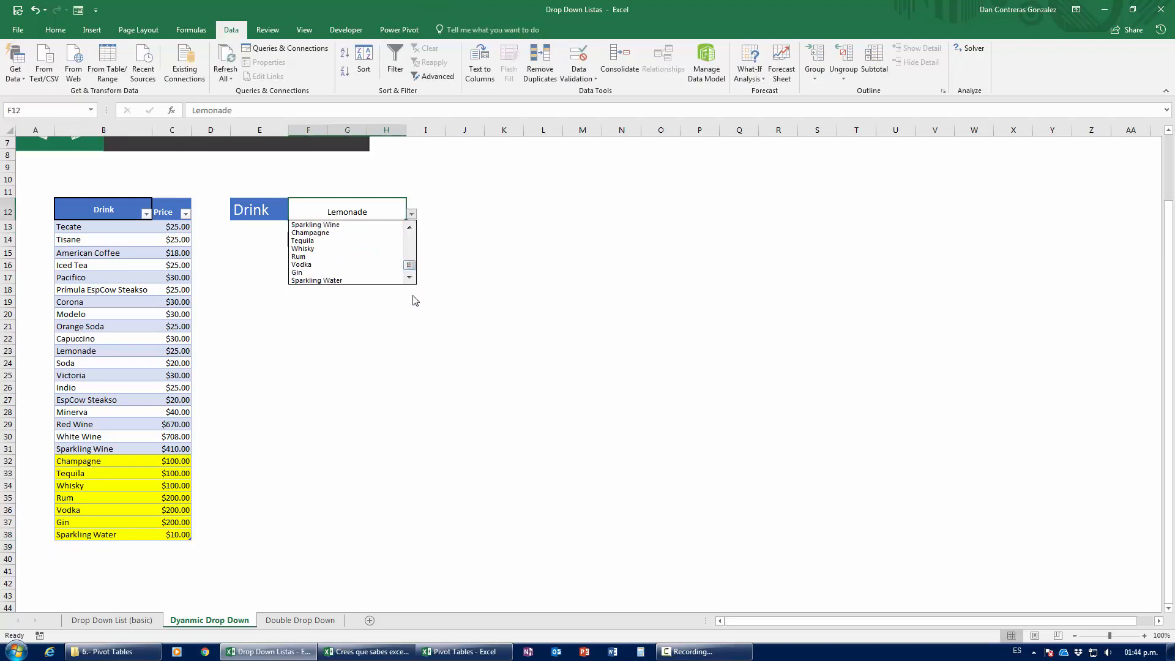
click(325, 280)
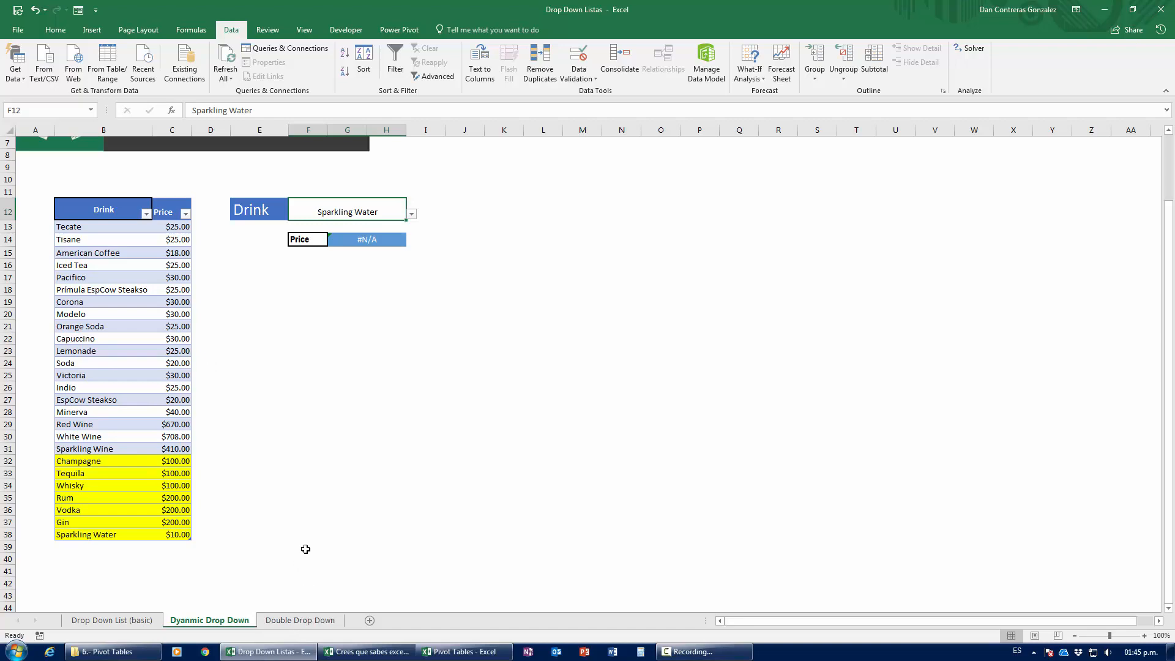
Step: On the Double Drop Down sheet, clear the Product entry in G11
click(300, 620)
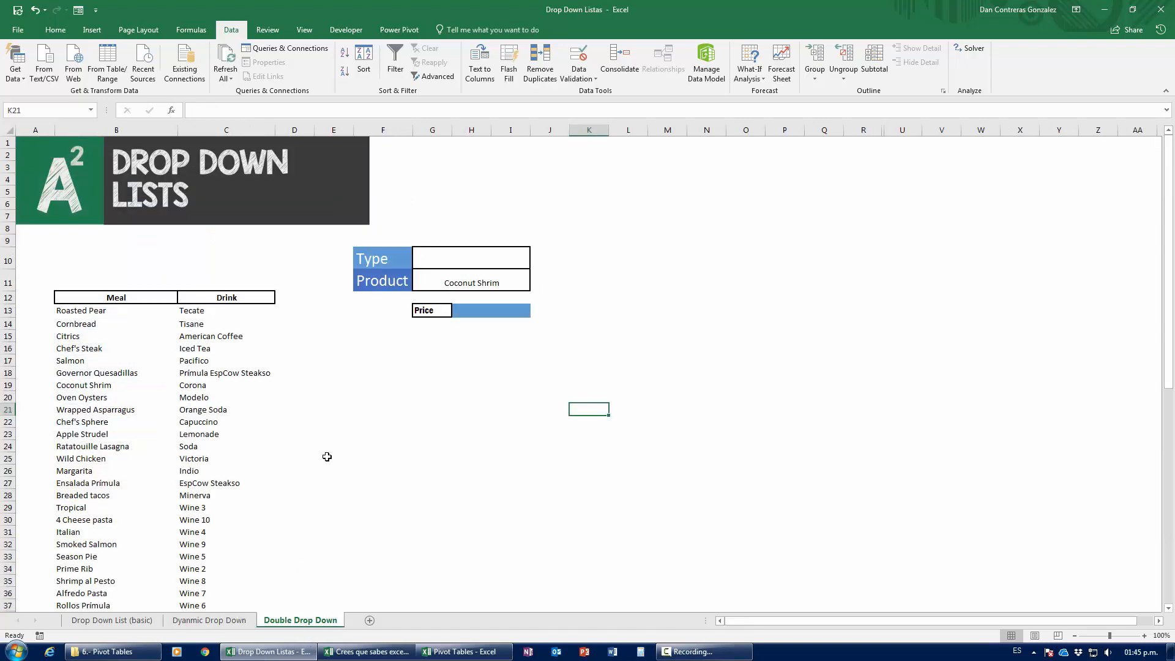
click(461, 283)
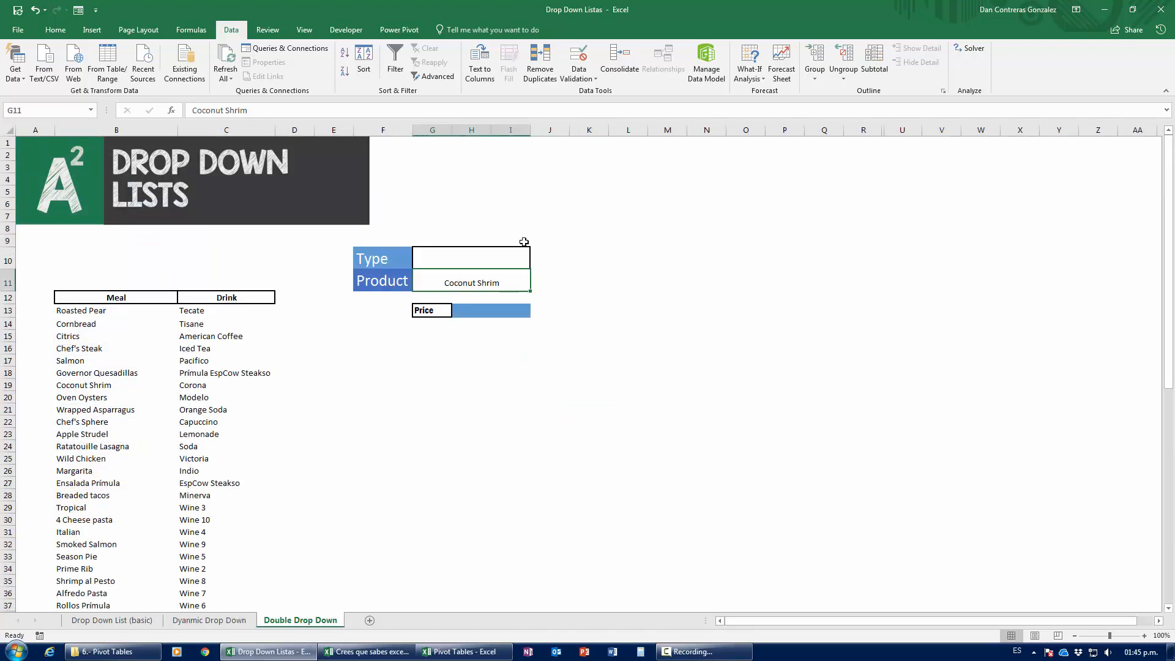
key(Delete)
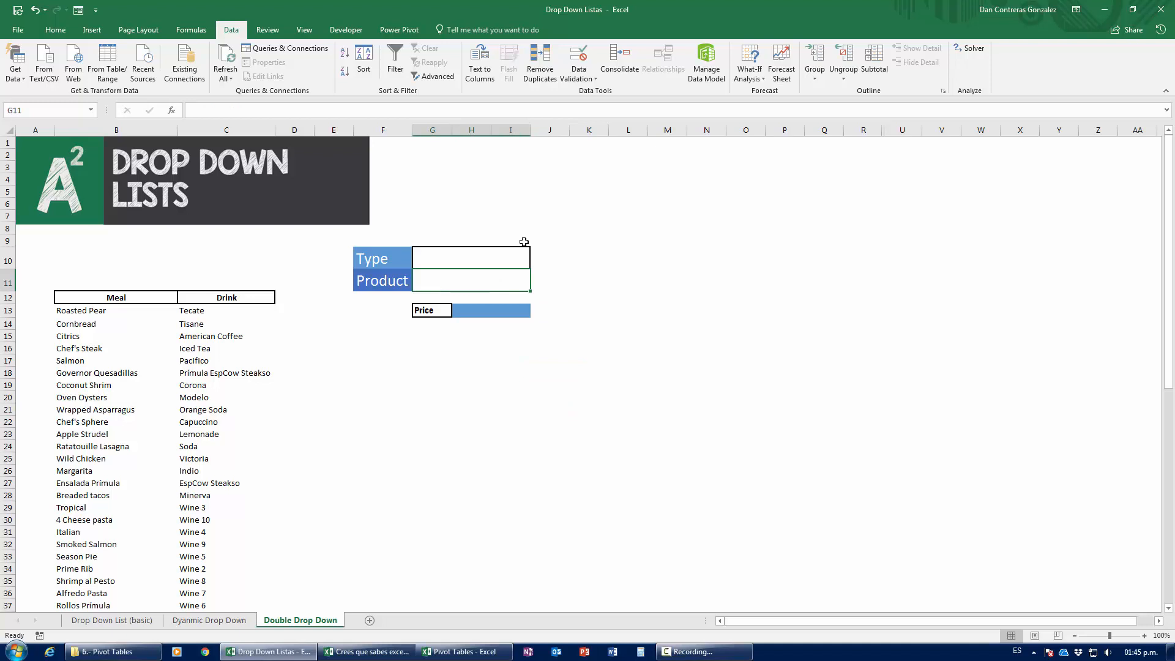
Step: Look over the Product and Price cells and the Meal and Drink columns on the Double Drop Down sheet
click(465, 310)
click(450, 285)
click(628, 348)
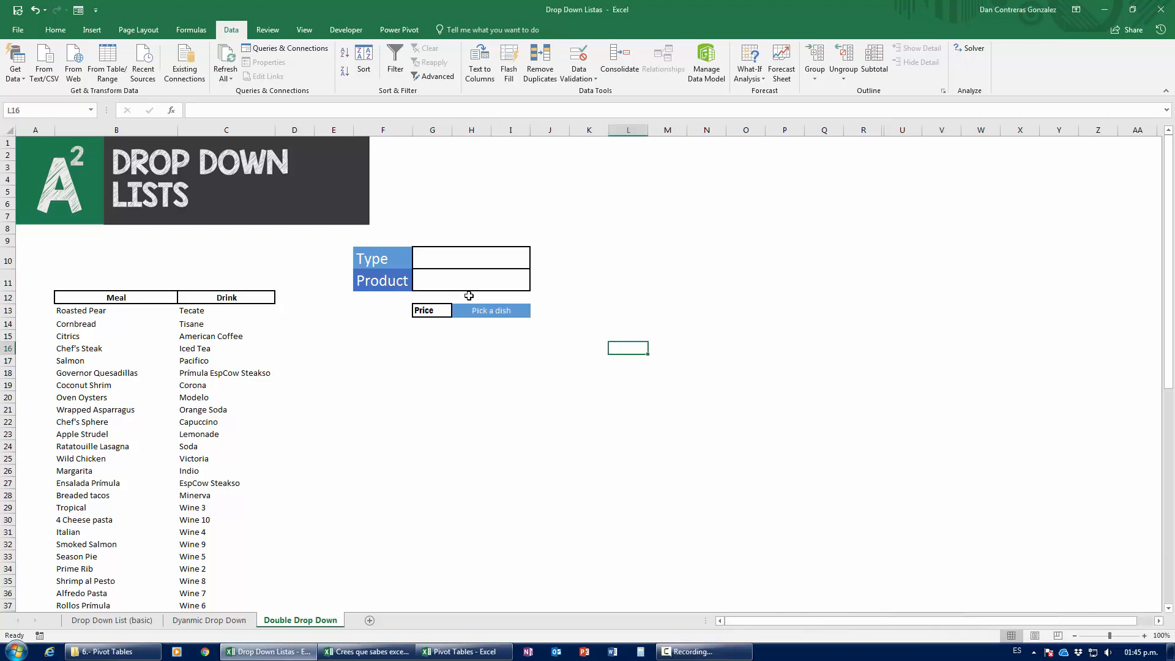
click(139, 375)
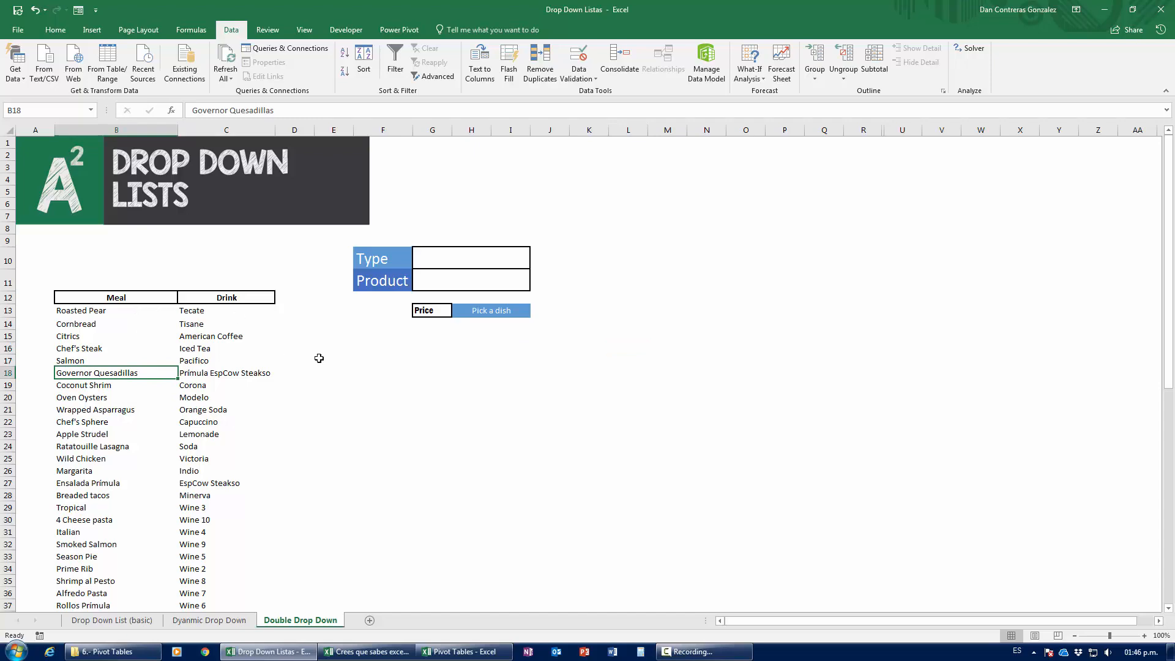
scroll(278, 458, down, 5)
scroll(279, 456, up, 5)
click(424, 278)
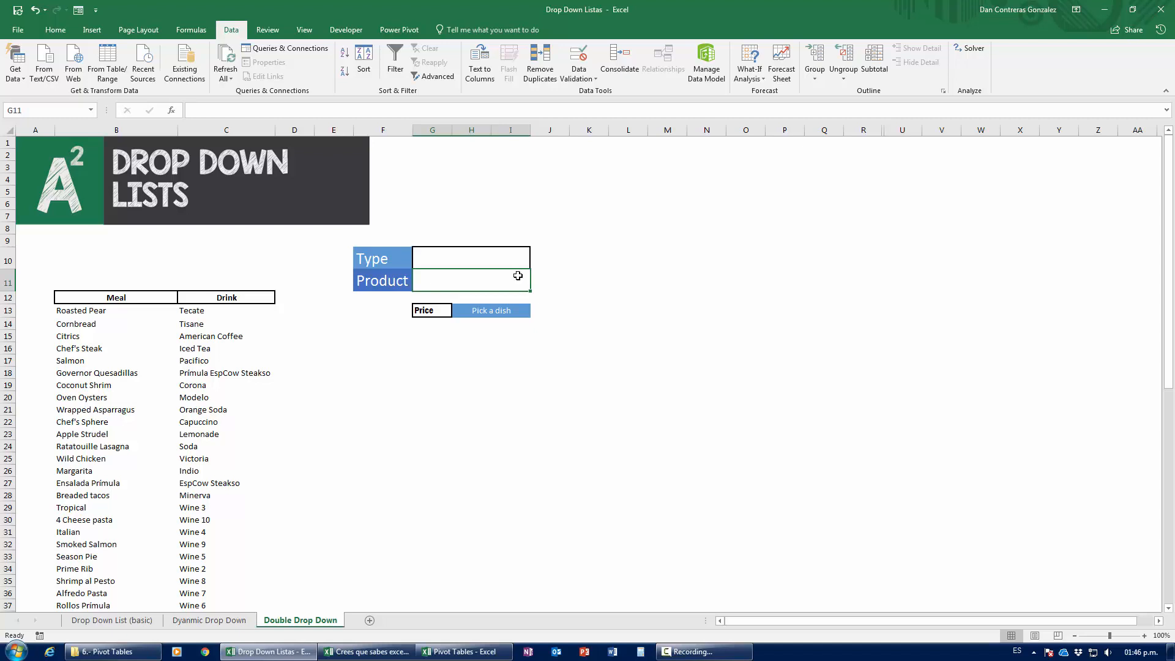
Step: Create a list validation in the Type cell G10 with the Meal and Drink headers, =$B$12:$C$12, as its source
click(497, 254)
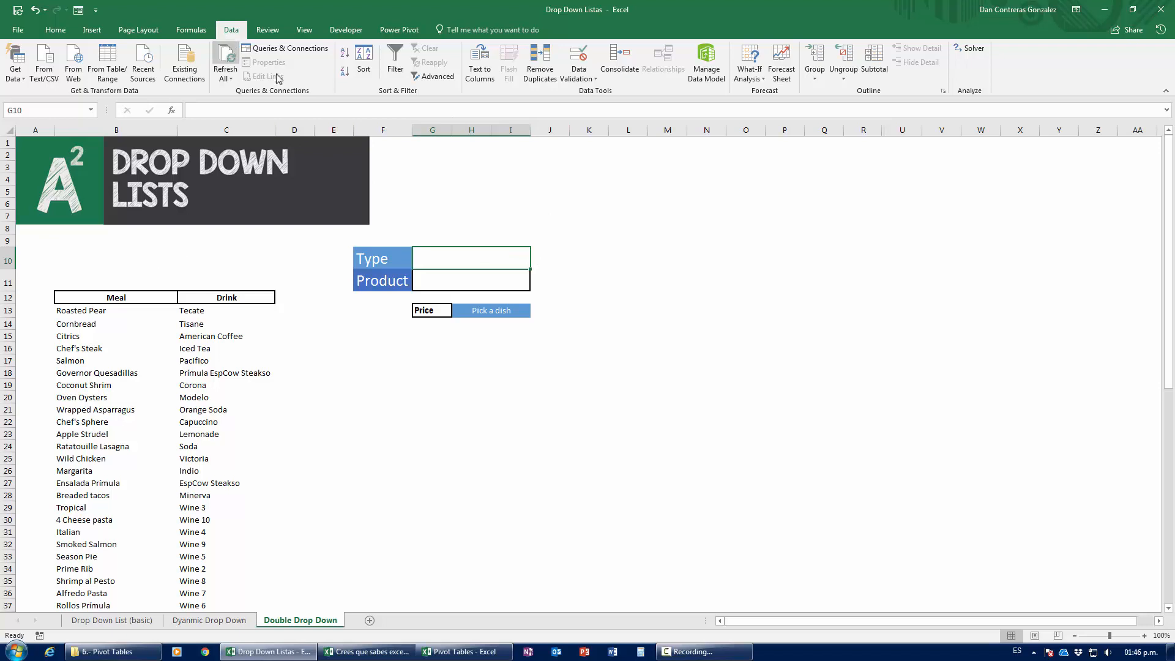
click(579, 63)
click(496, 258)
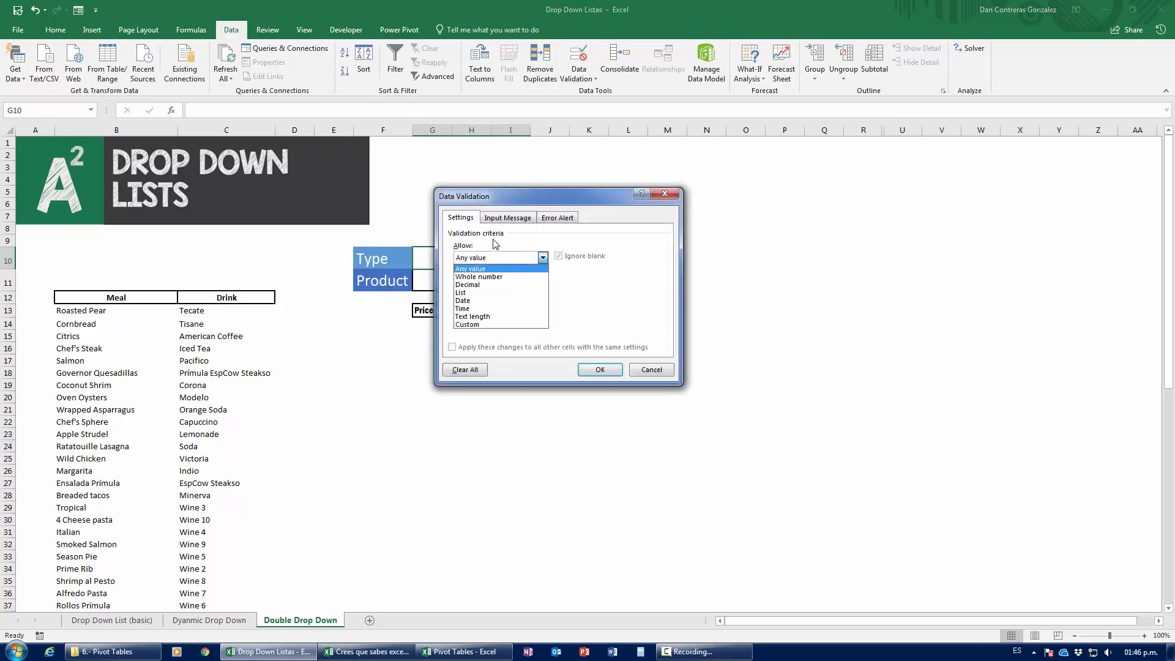
click(486, 293)
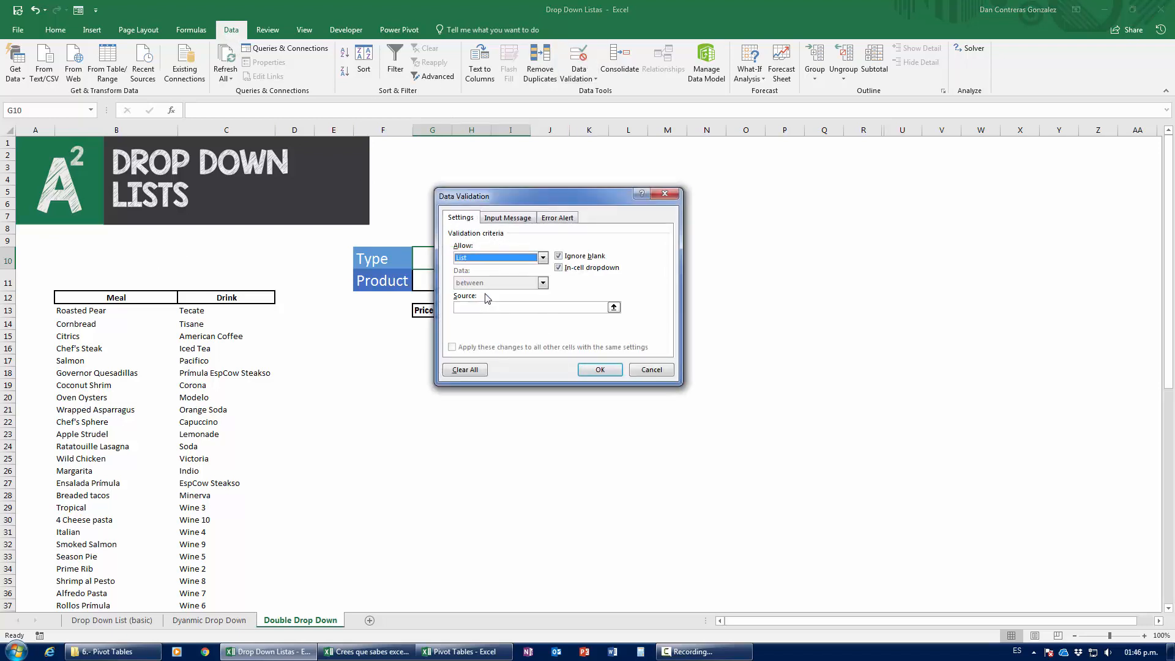
click(498, 310)
drag(139, 297, 251, 298)
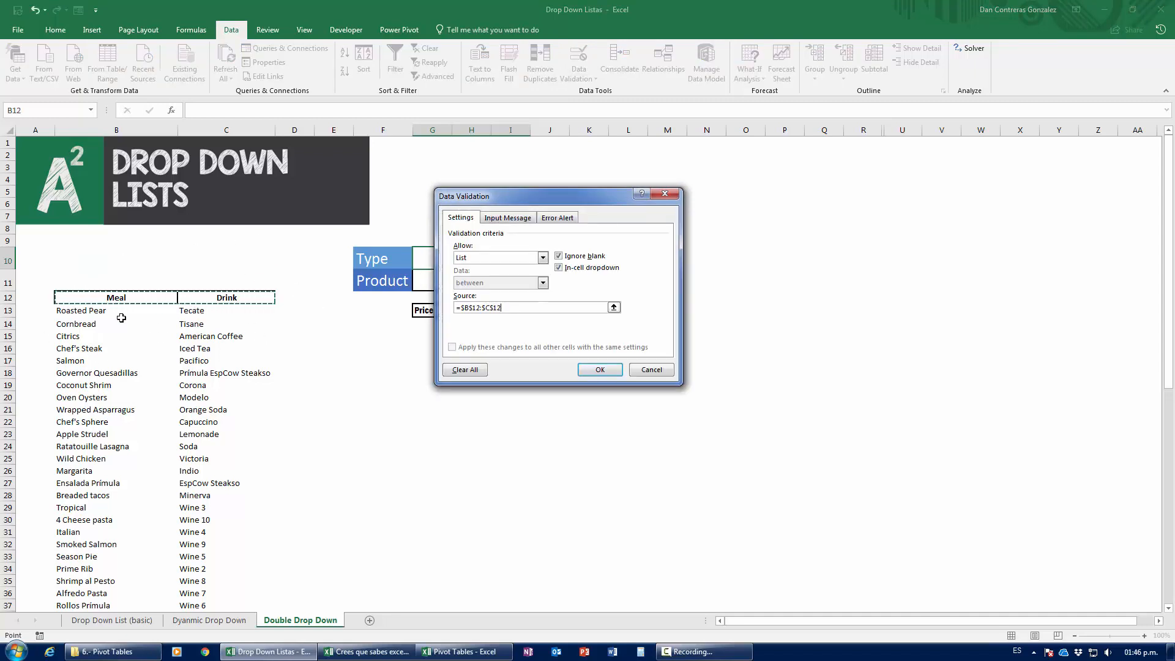
click(599, 374)
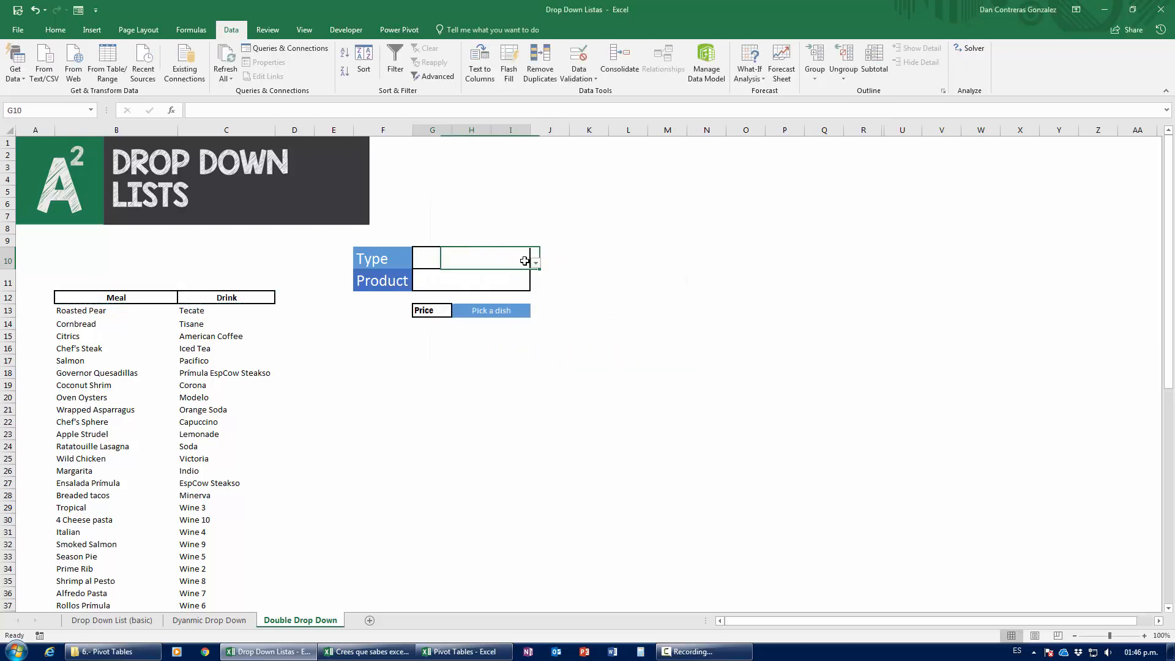
Step: Test the Type drop-down list in G10 by choosing Meal, Drink and Meal again
click(535, 263)
click(456, 275)
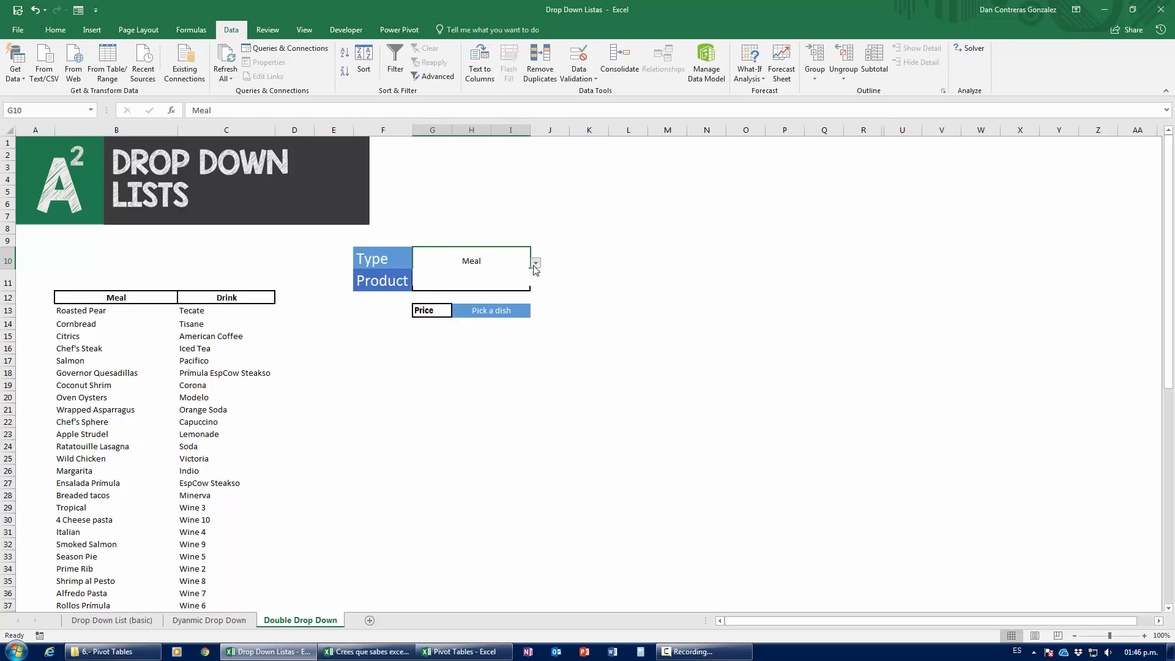
click(535, 262)
click(489, 283)
click(536, 263)
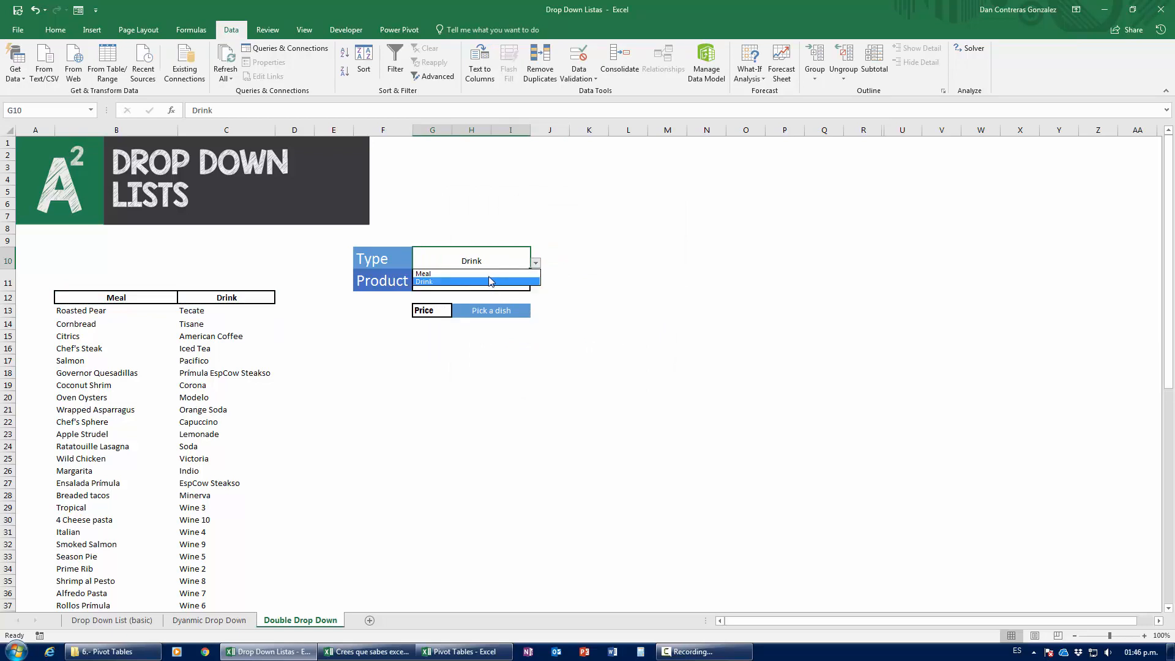
click(490, 275)
click(491, 280)
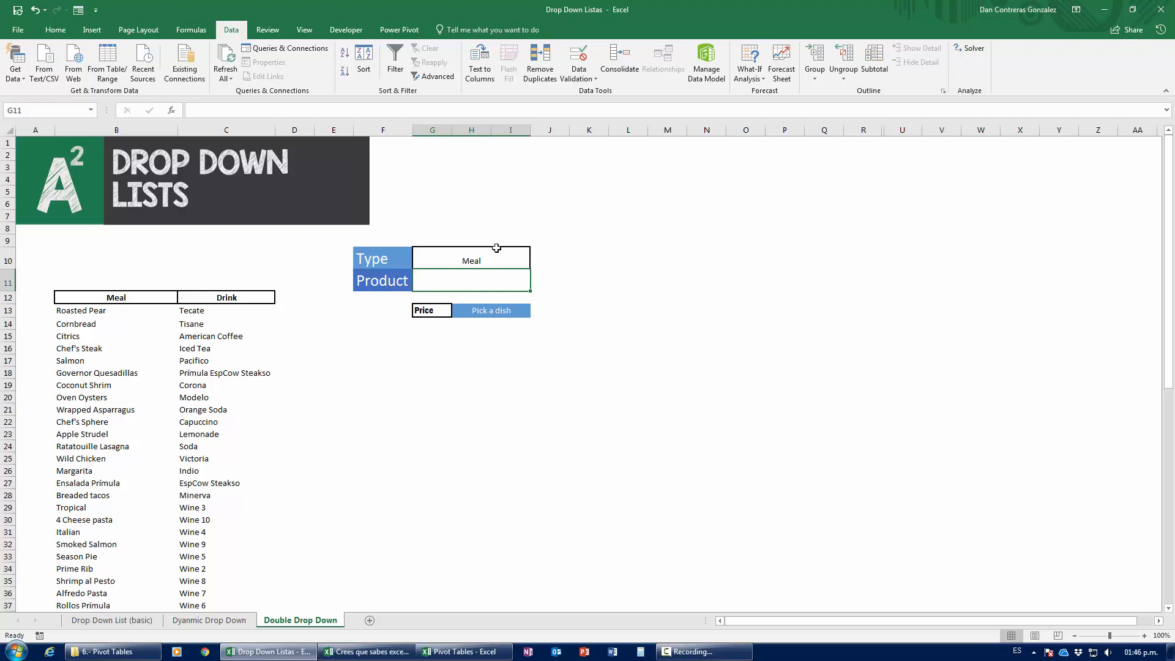
Step: Examine the Meal column down to its last item as the products belonging to the Meal type
click(452, 255)
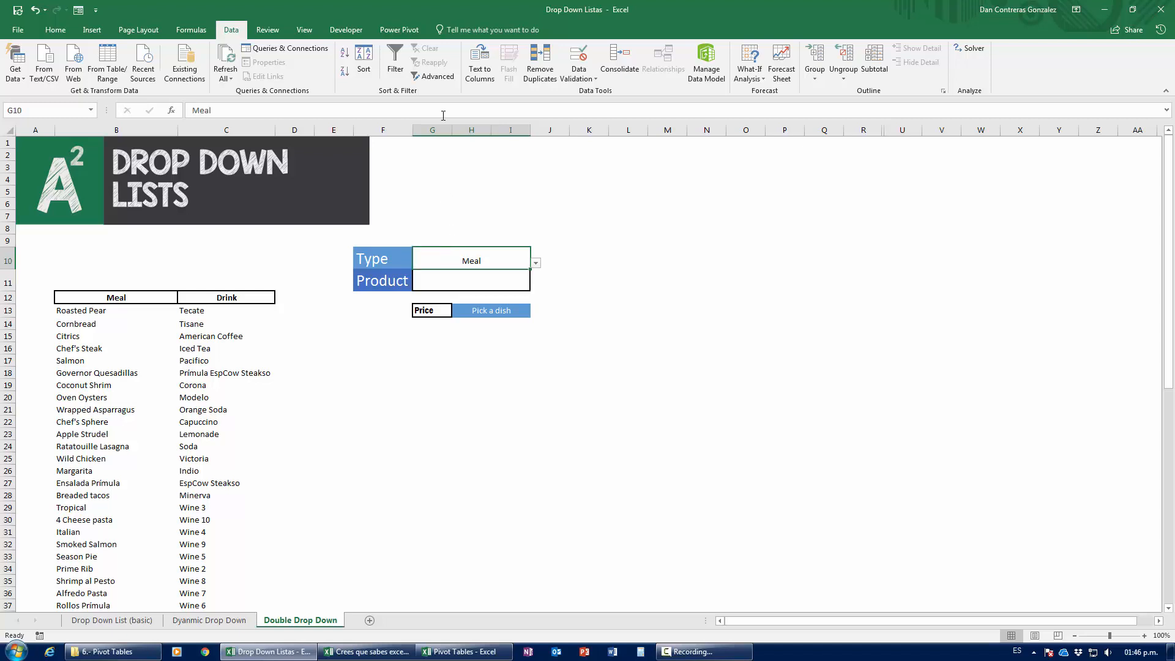
click(453, 286)
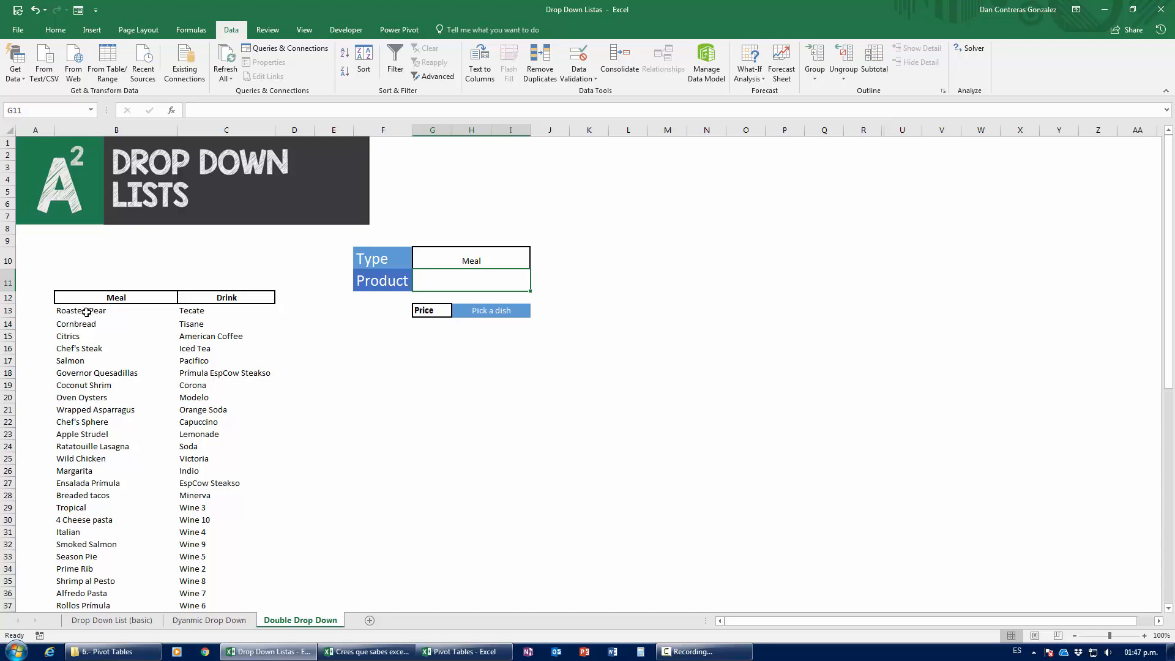
scroll(89, 411, down, 5)
scroll(89, 413, down, 7)
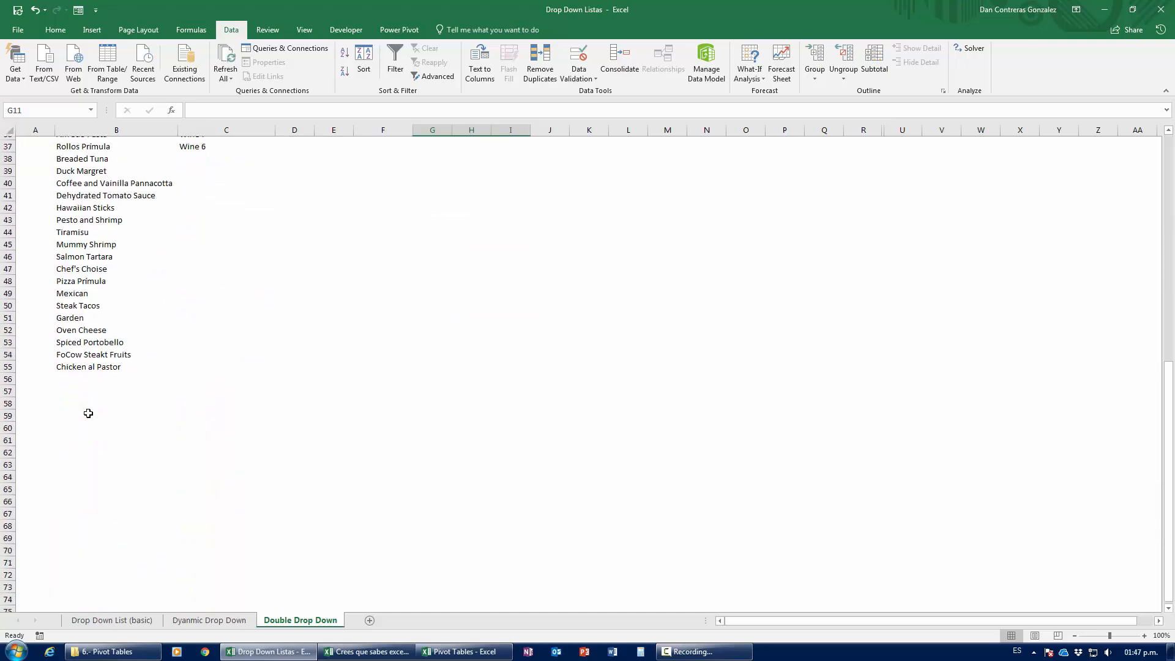
scroll(90, 416, up, 5)
scroll(90, 418, up, 7)
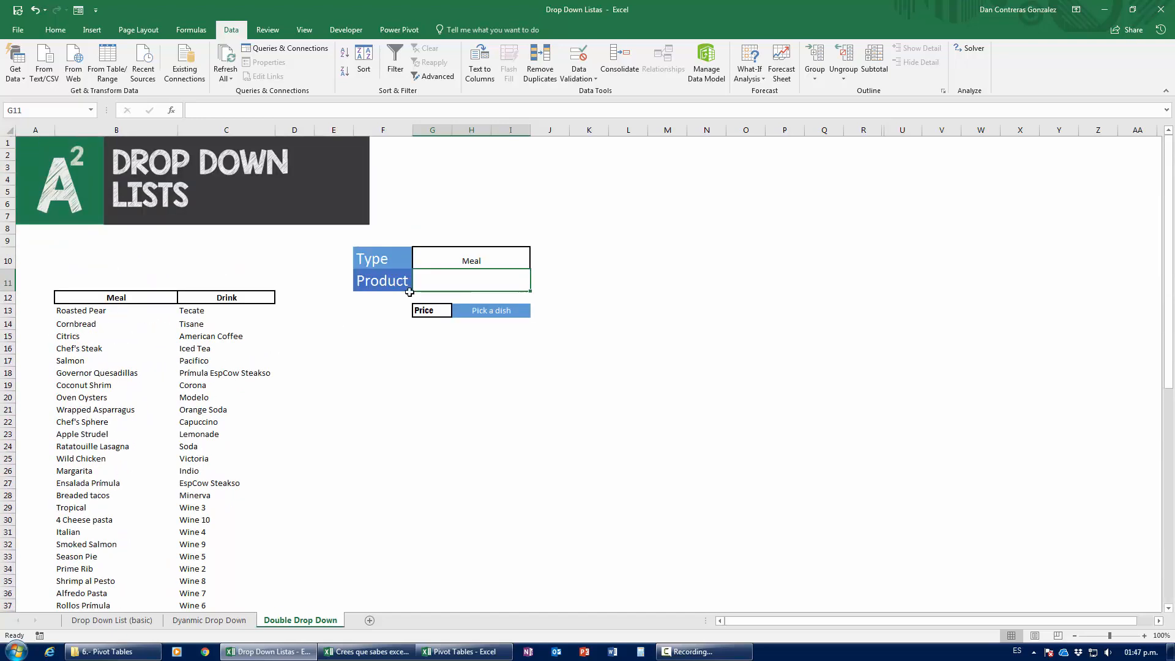
Step: Set the Type in G10 to Drink and select the Product cell G11
click(484, 264)
click(536, 267)
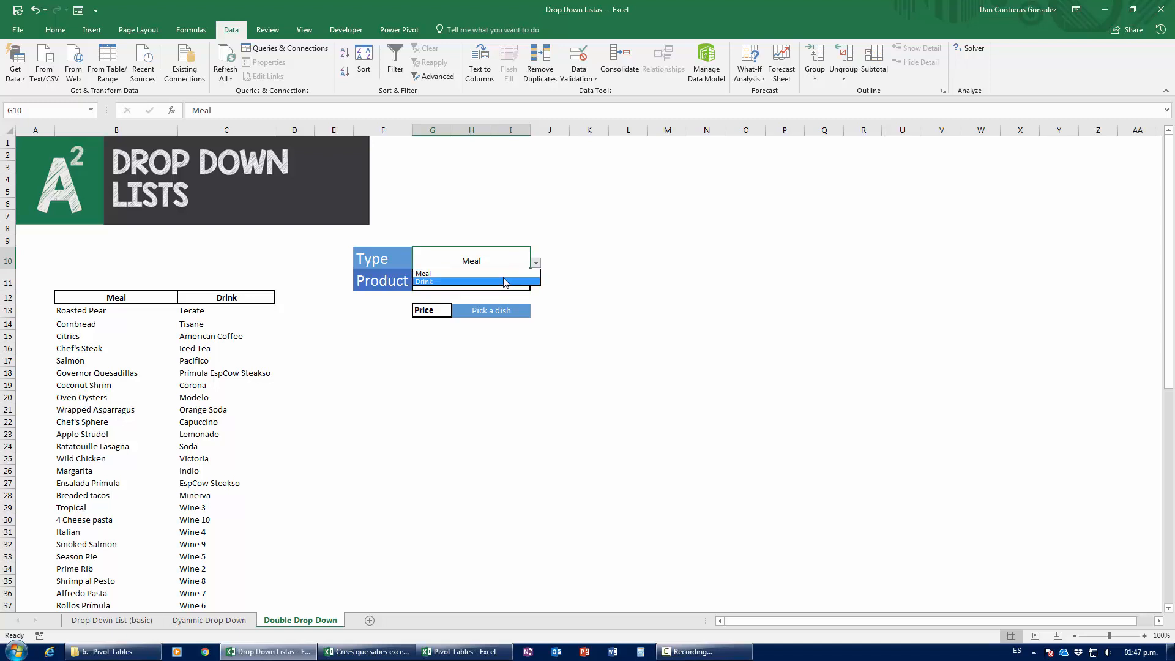
click(509, 280)
click(509, 284)
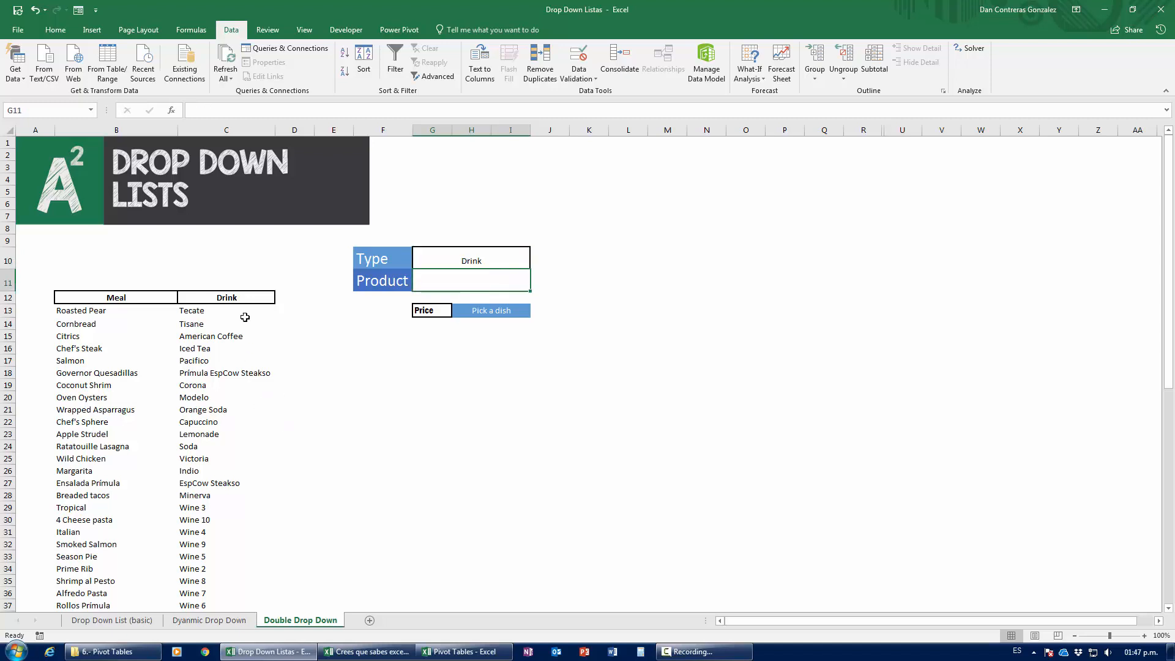
Step: Examine the Drink column's items and compare the headers in B12:C12 with the Type cell G10
scroll(268, 443, down, 2)
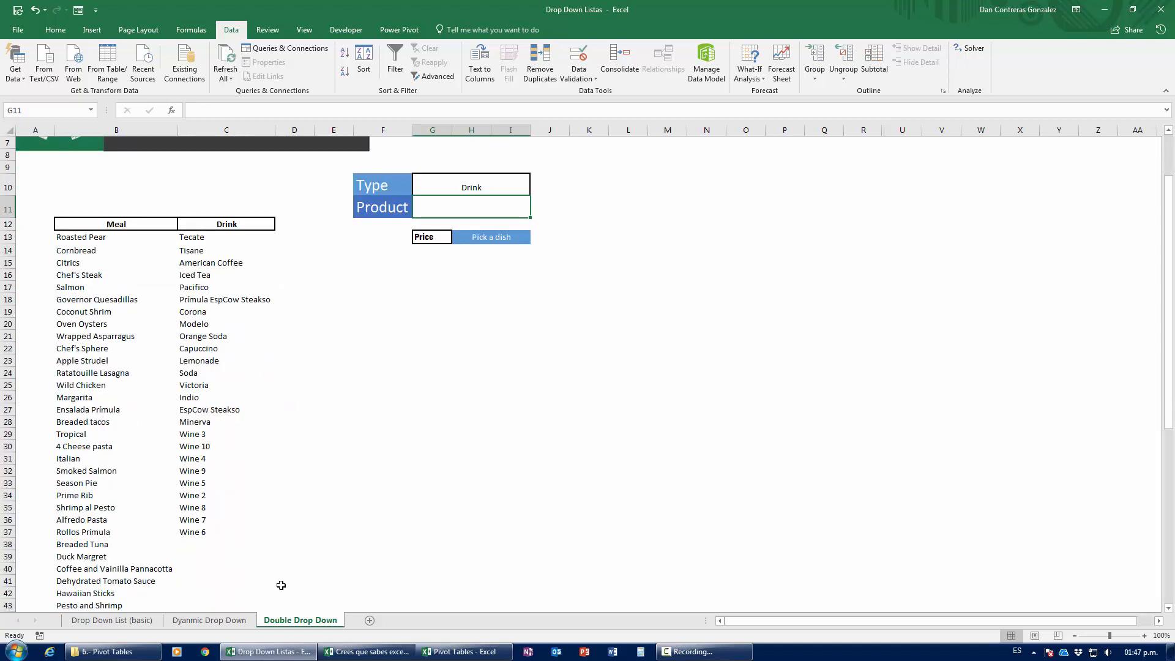
scroll(259, 519, up, 2)
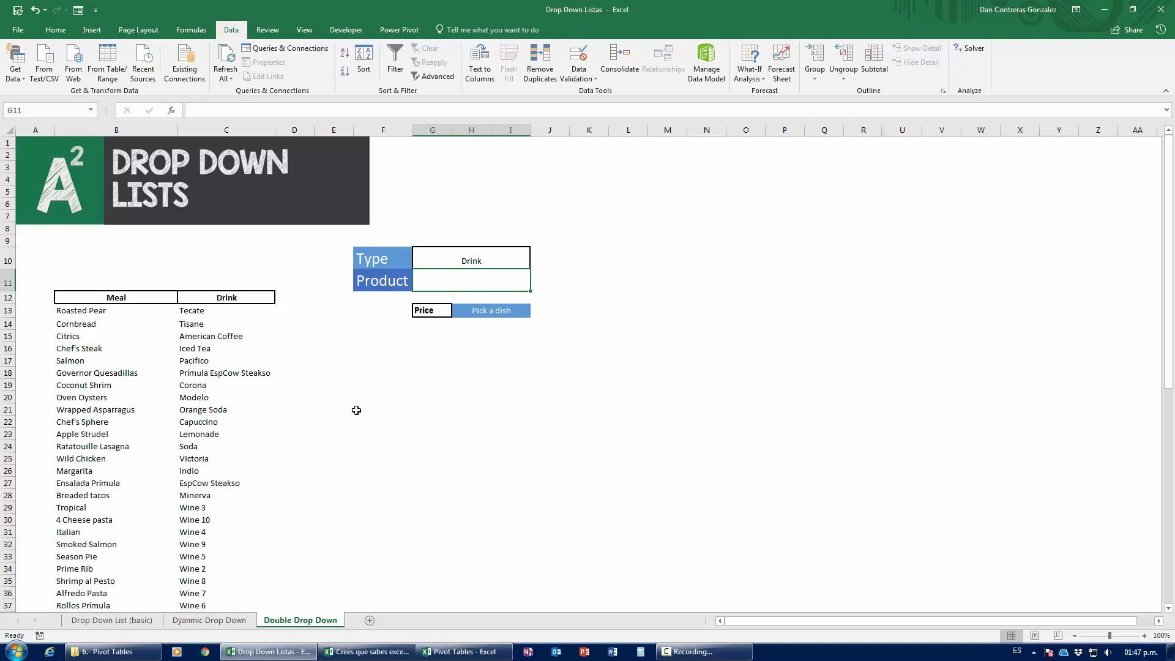
key(Up)
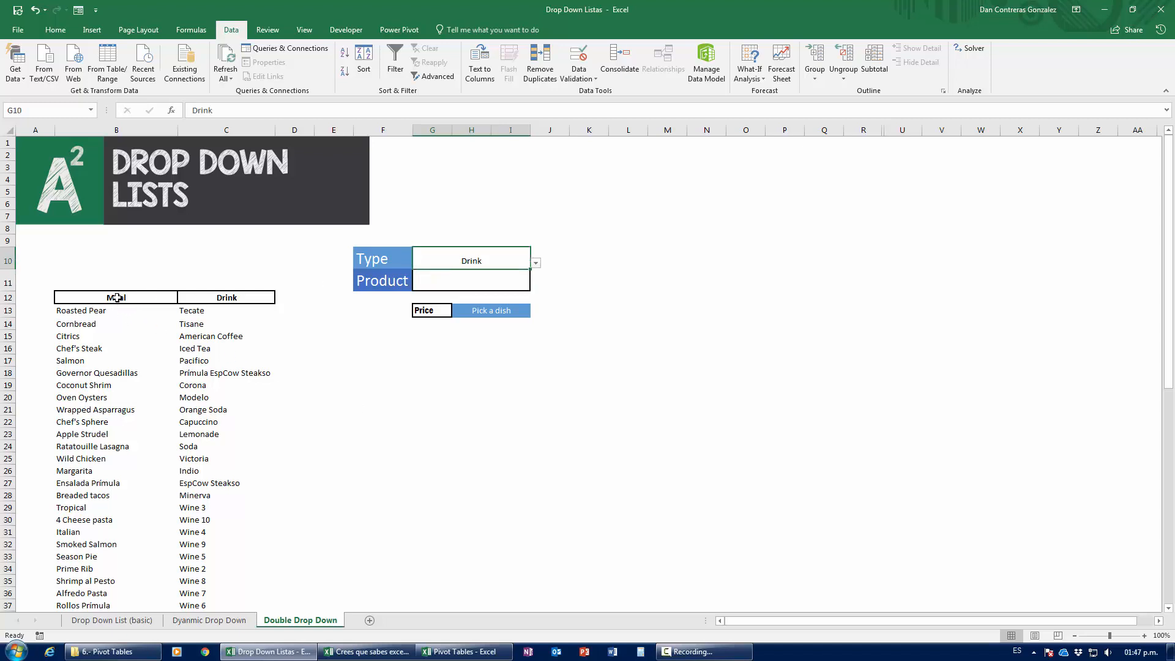
drag(116, 297, 210, 296)
click(442, 264)
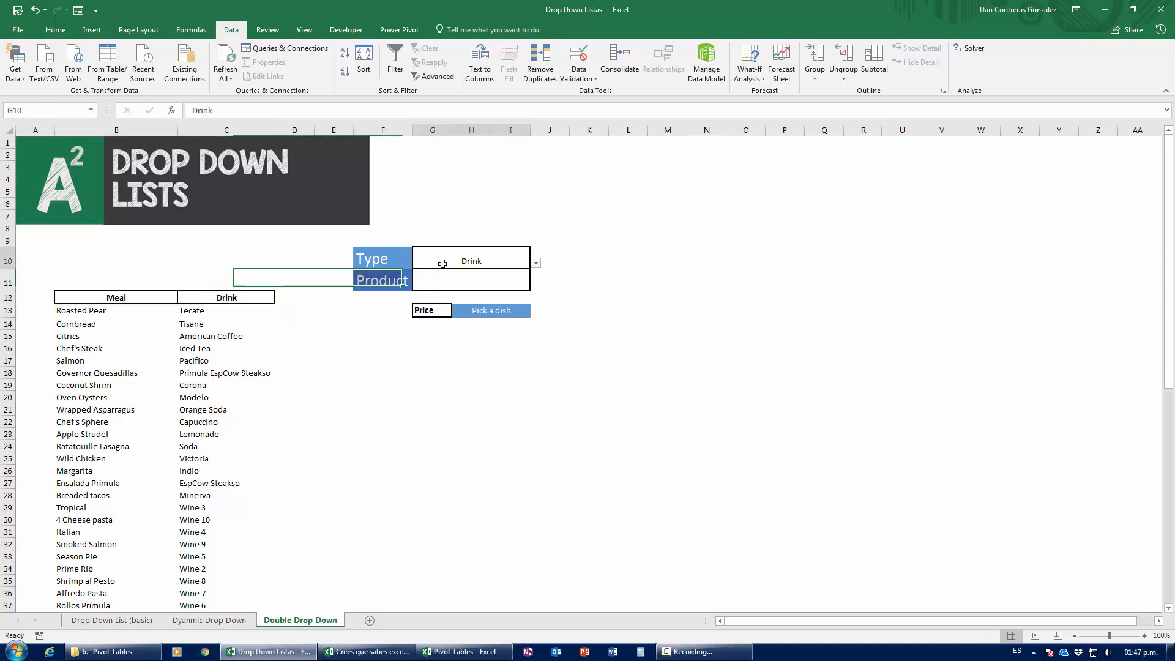
Step: Compare the options in the Type drop-down list in G10 with the column headers in B12:C12
click(535, 262)
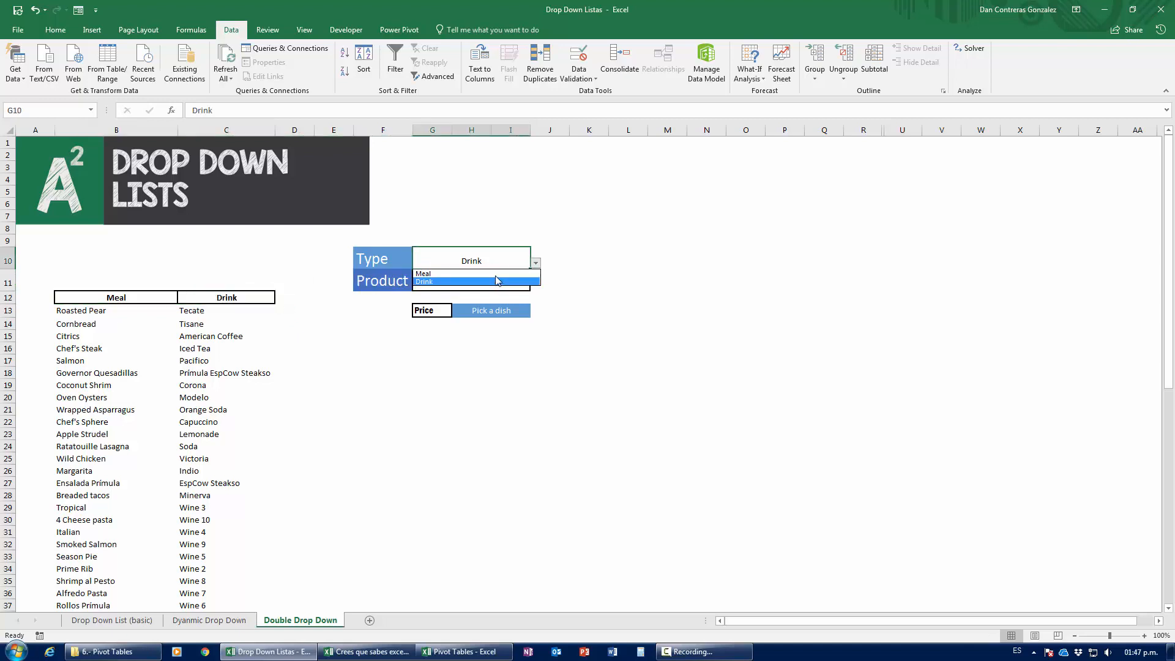
click(535, 264)
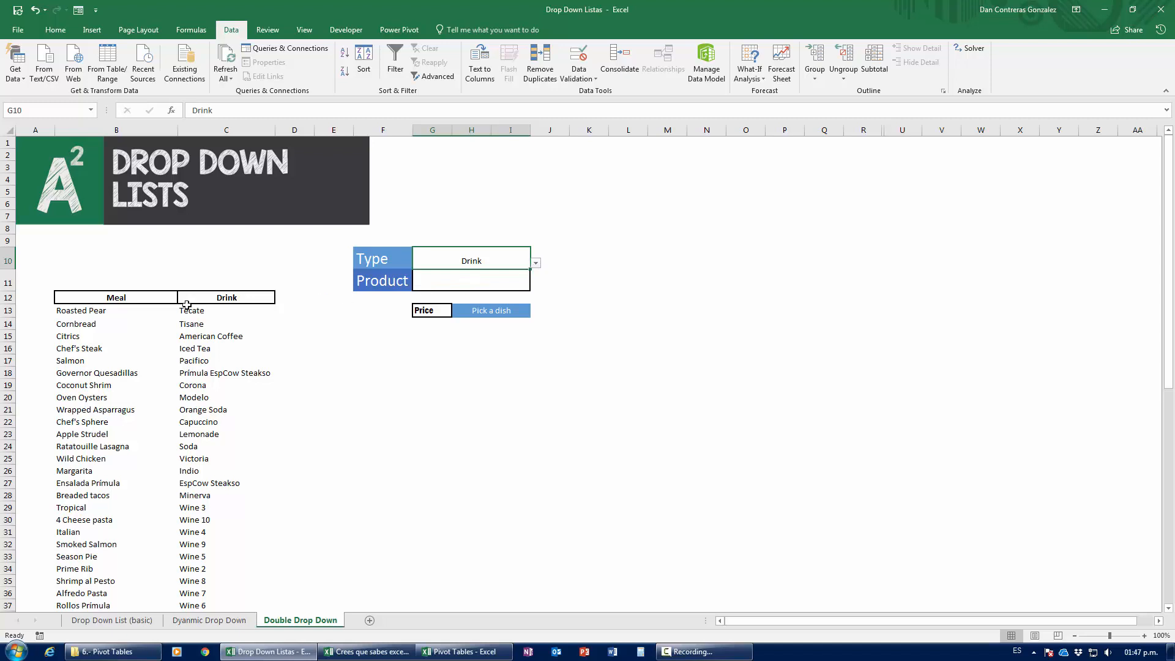
drag(131, 300, 239, 294)
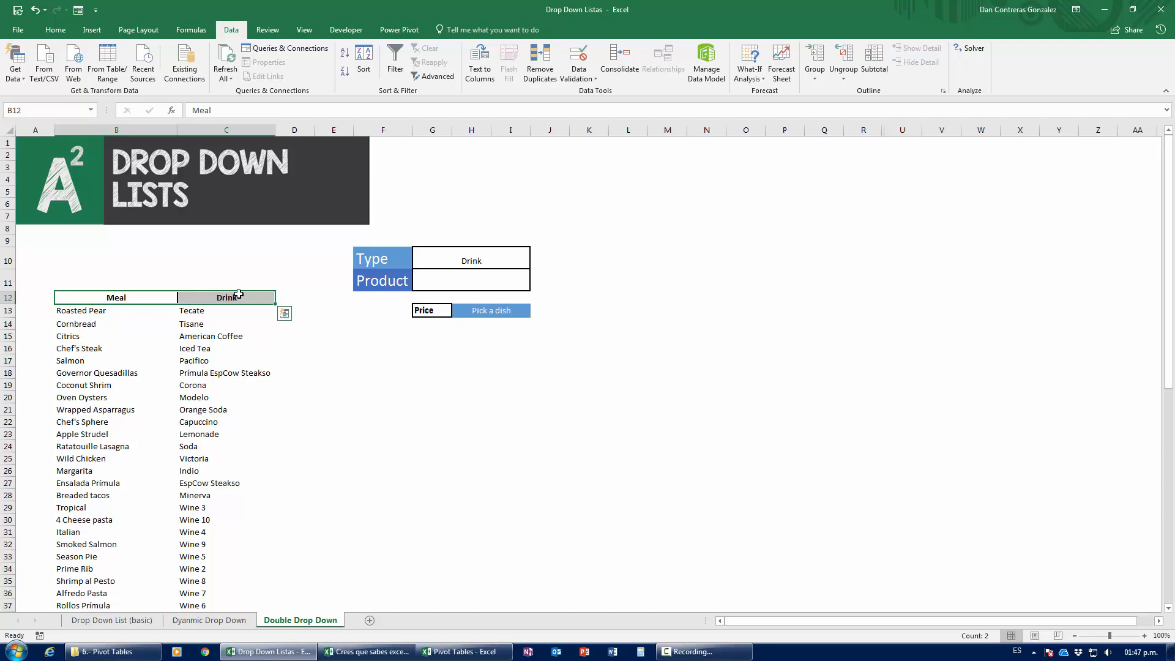
Step: Name the range of meal products B13:B55 as Meal
click(114, 360)
click(156, 310)
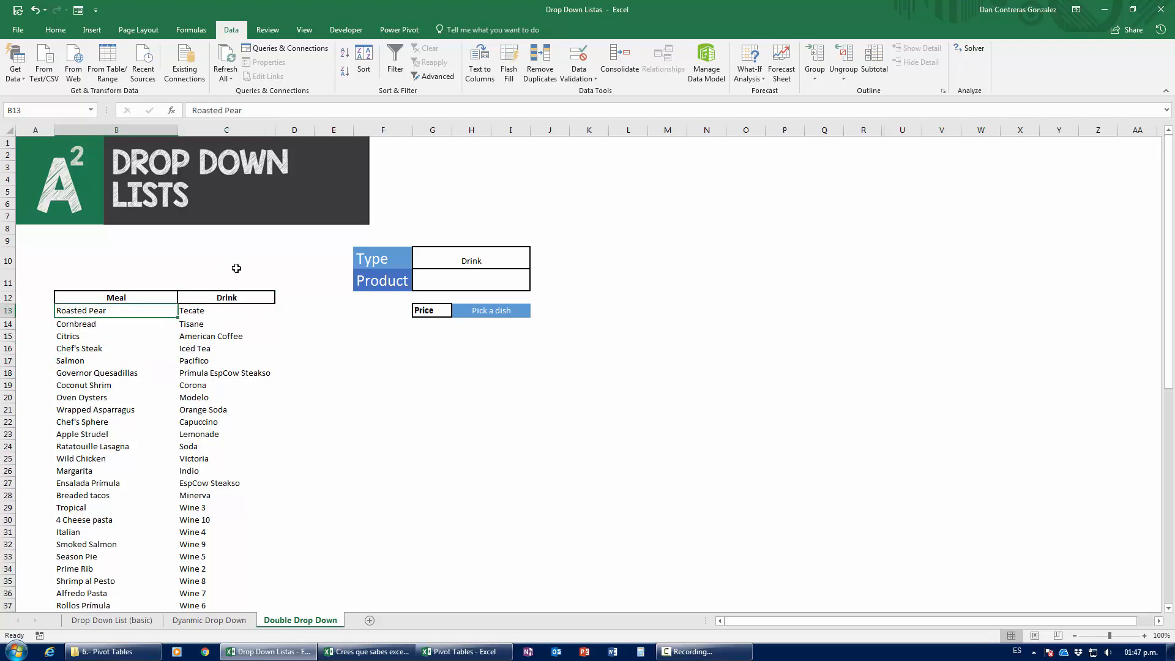
key(ctrl+shift+Down)
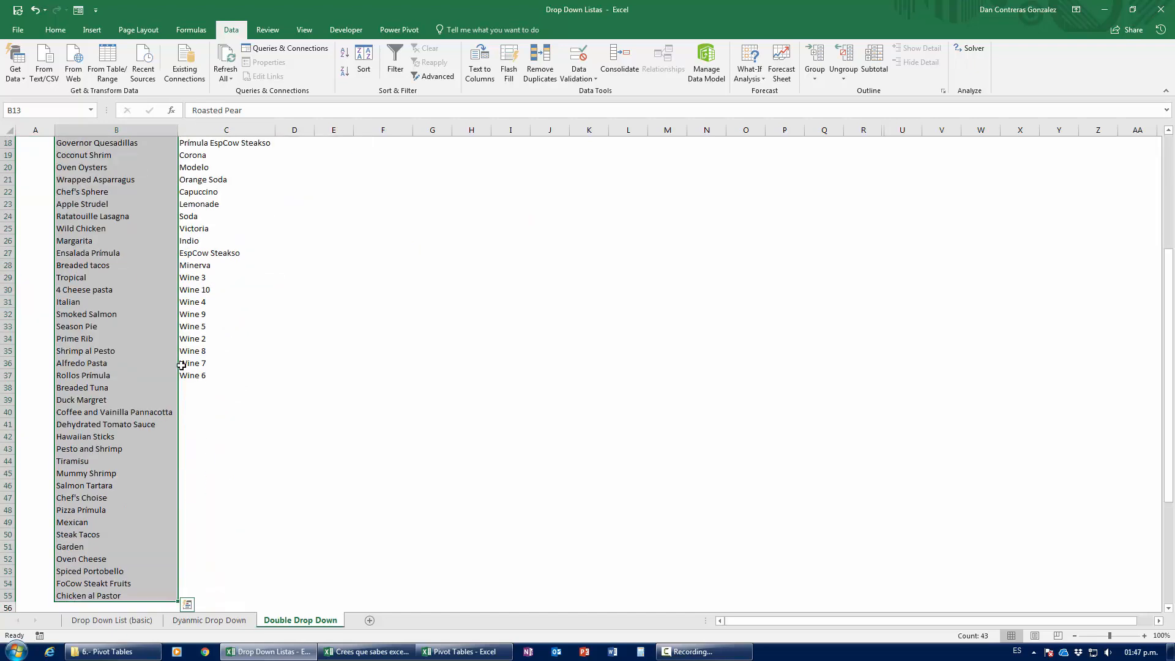
scroll(184, 428, up, 6)
scroll(104, 470, down, 9)
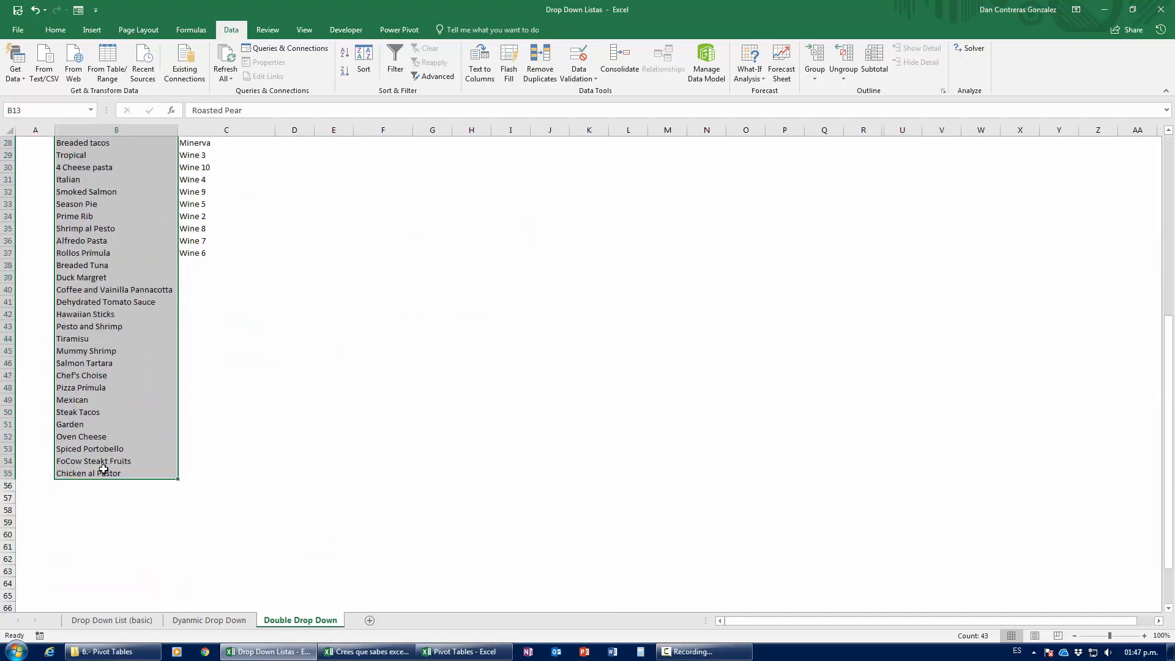
scroll(101, 450, up, 9)
scroll(106, 430, down, 1)
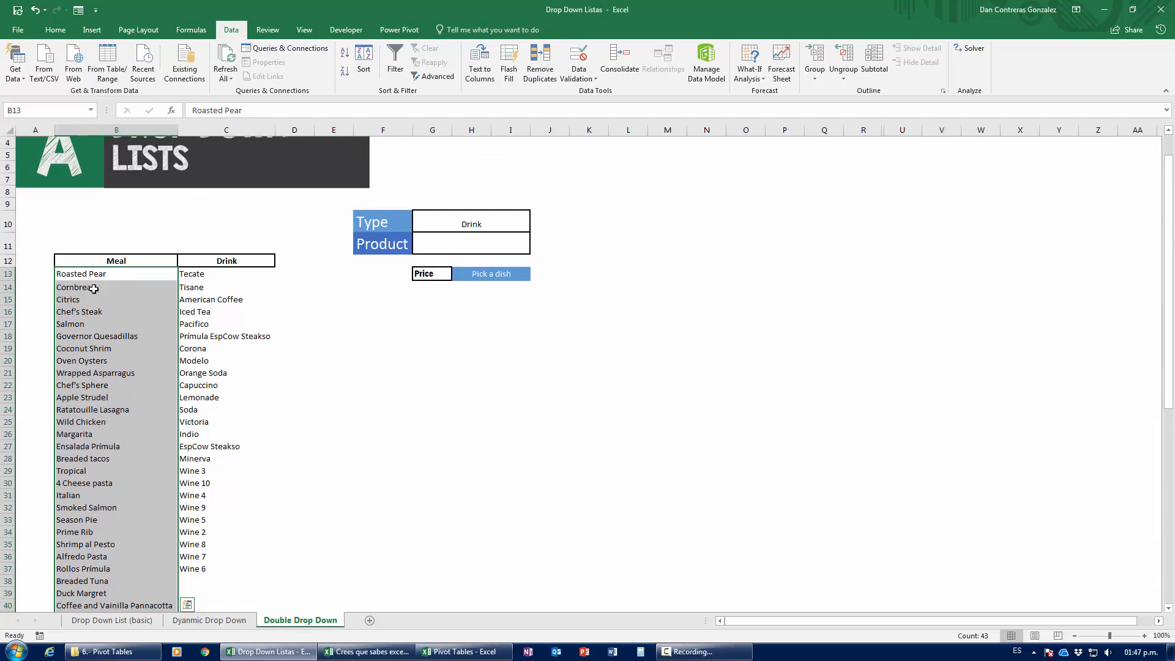
click(39, 112)
key(BackSpace)
text(Meal)
Step: Name the range of drink products C13:C37 as Drink
click(208, 274)
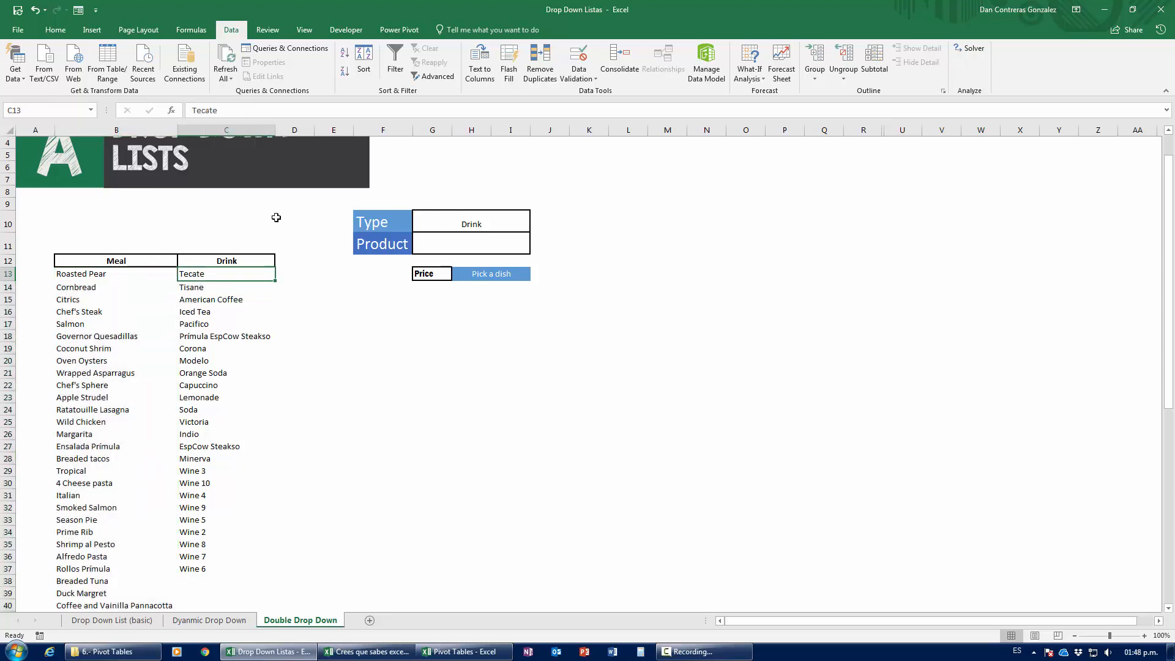
key(ctrl+shift+Down)
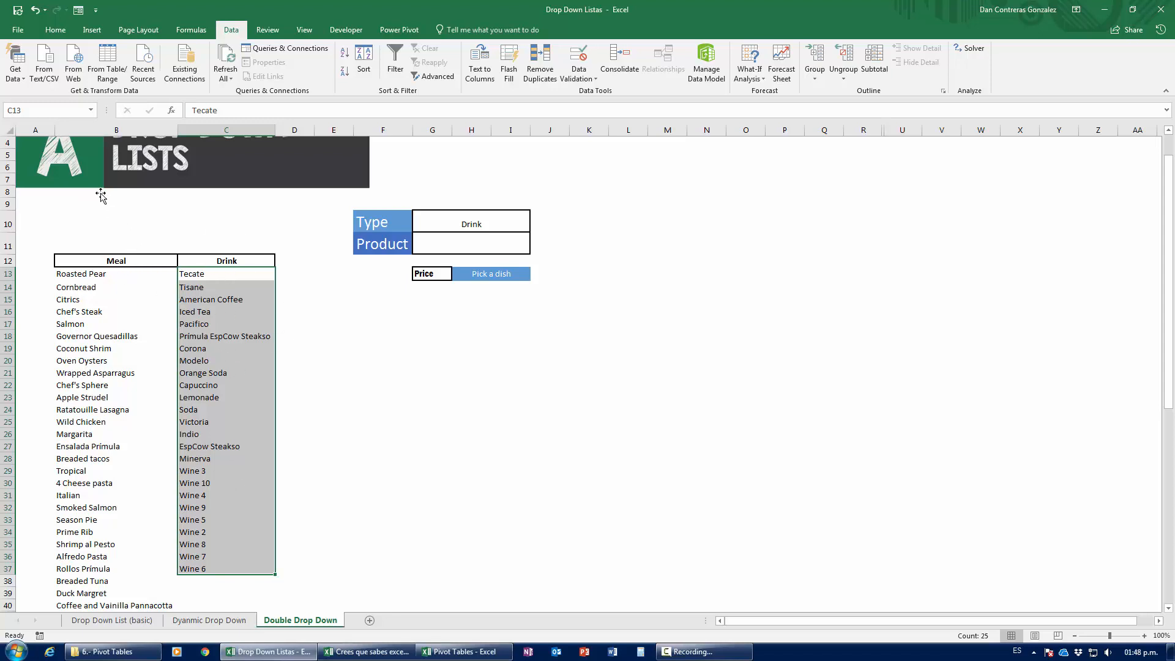
click(45, 107)
key(BackSpace)
key(Return)
Step: Check the Drink and Meal named ranges by jumping to each of them
click(368, 394)
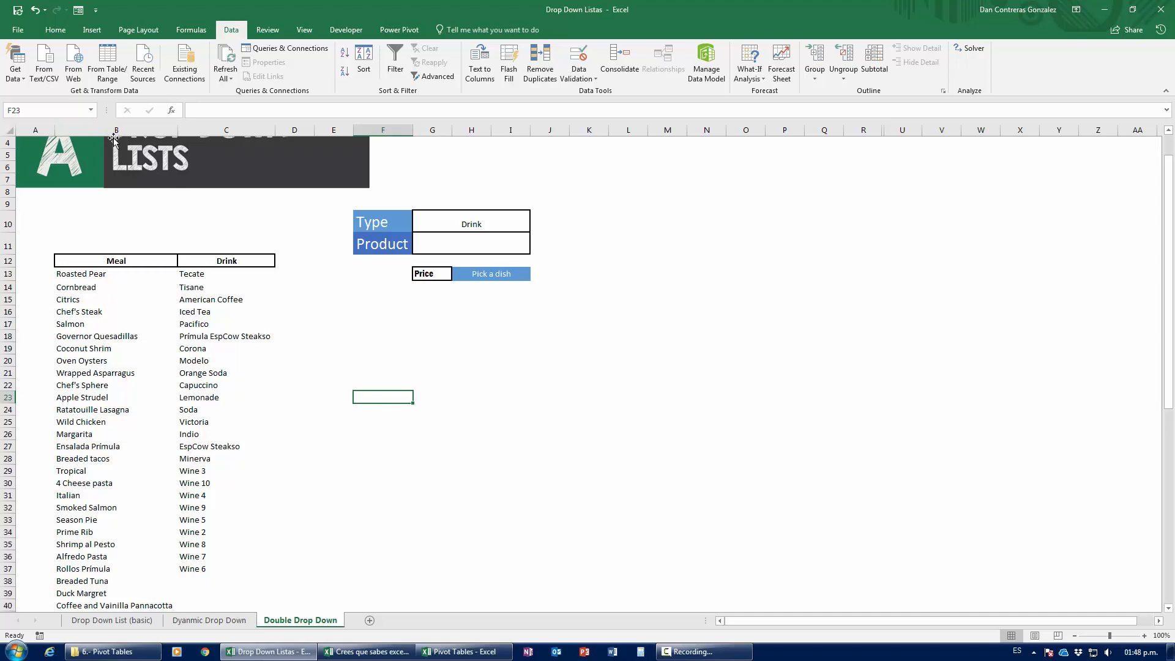
click(92, 110)
click(403, 392)
click(92, 111)
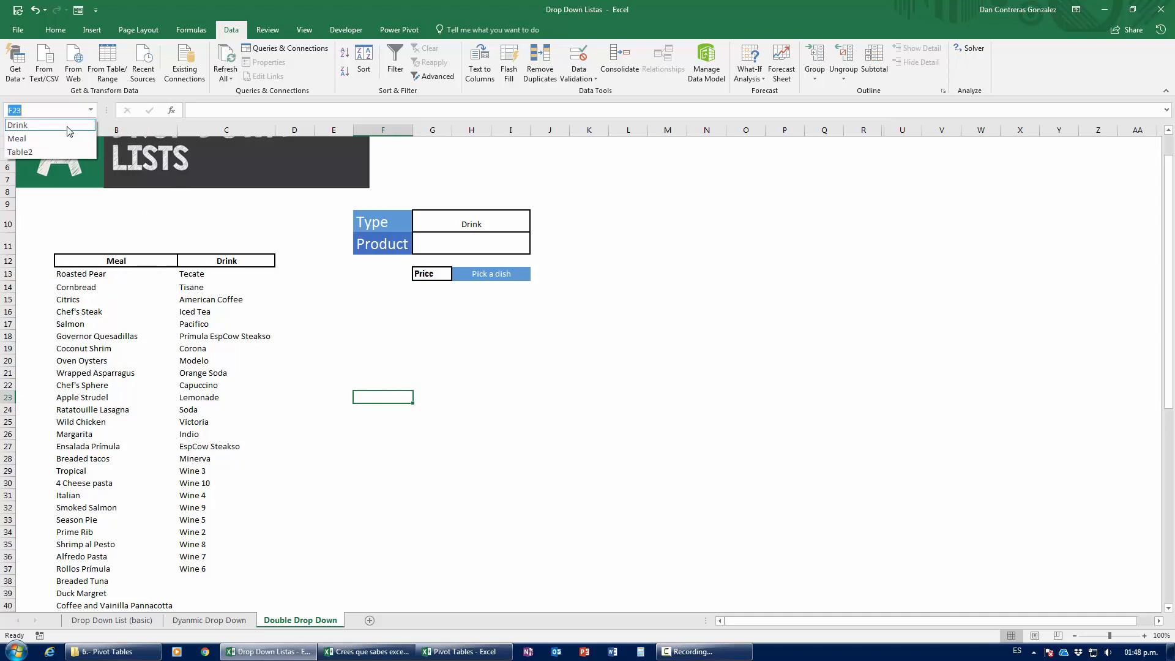
click(64, 126)
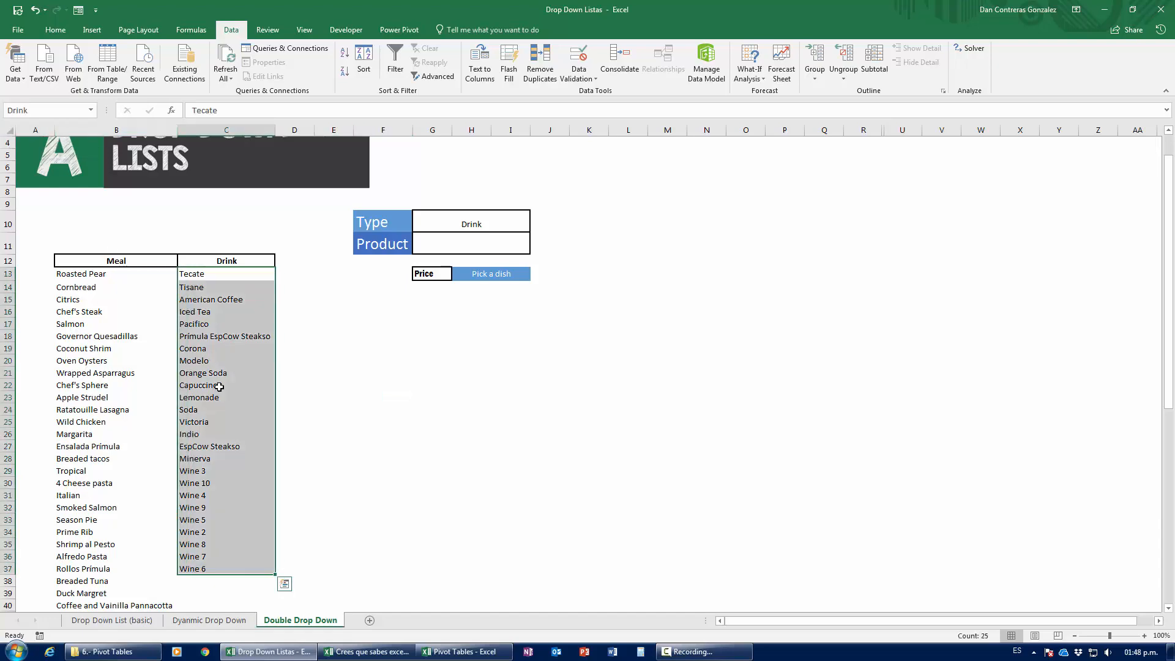
click(90, 110)
click(65, 138)
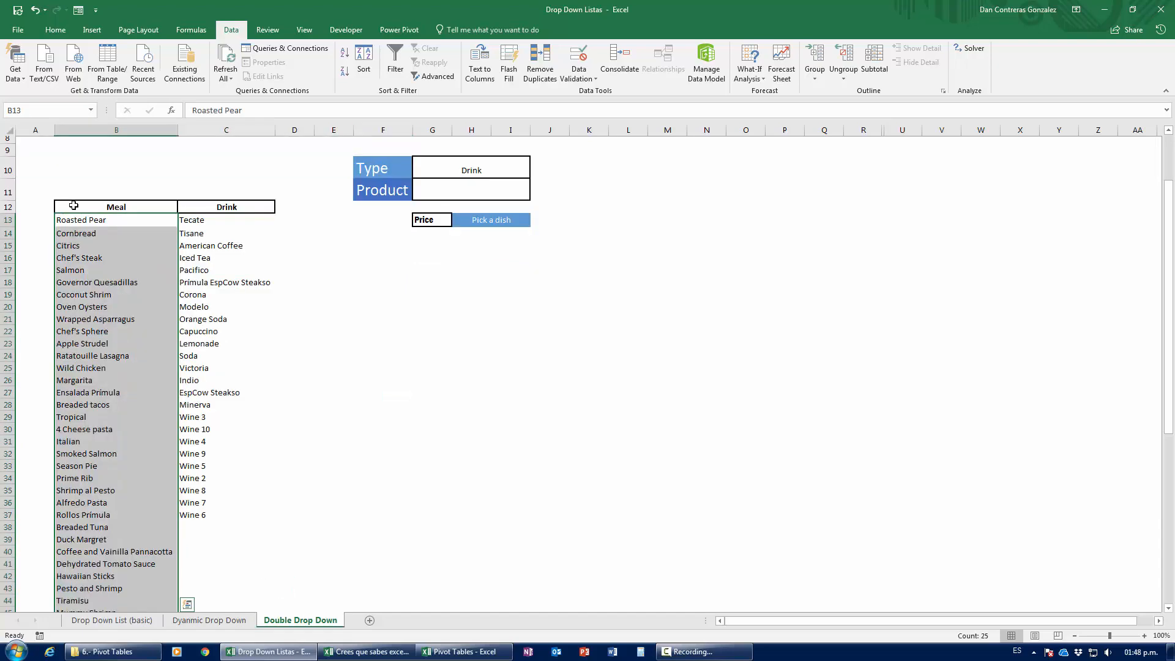
scroll(519, 124, up, 4)
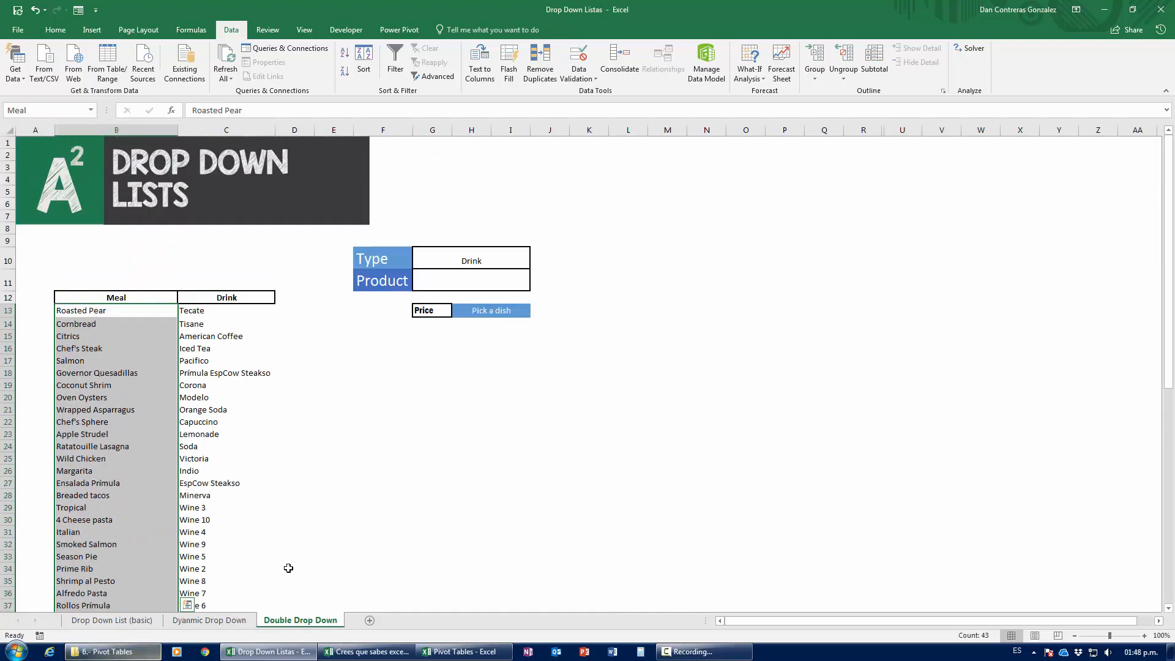
Step: Add list data validation to the Product cell G11 with the source =INDIRECT($G$10)
click(452, 286)
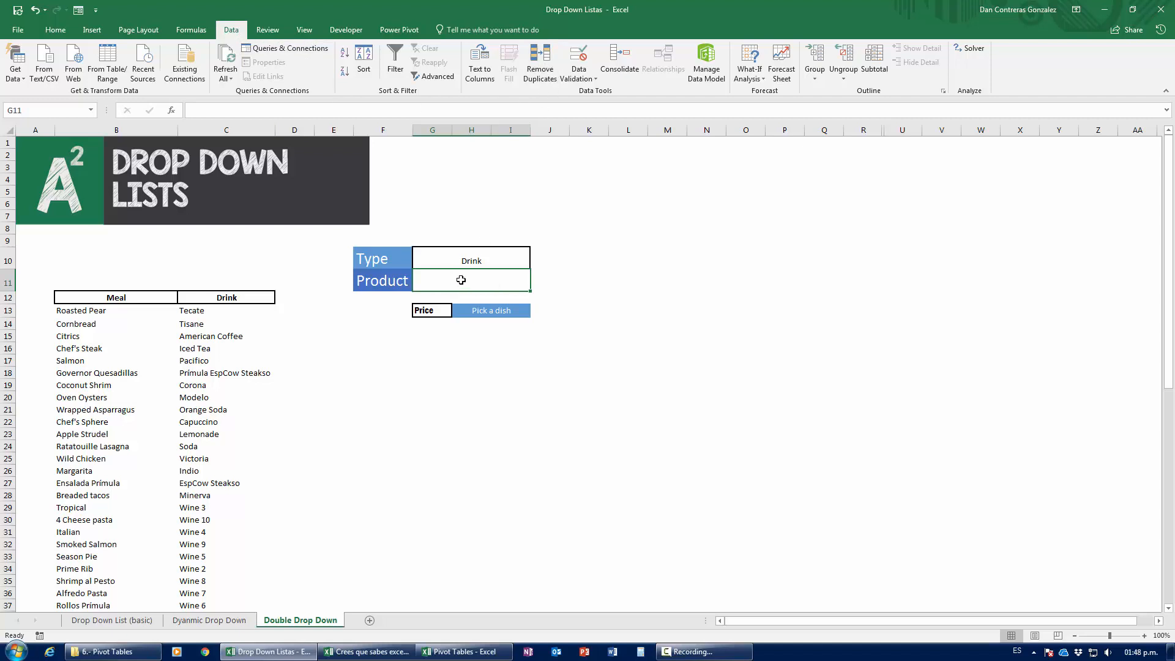
click(587, 63)
drag(481, 201, 639, 227)
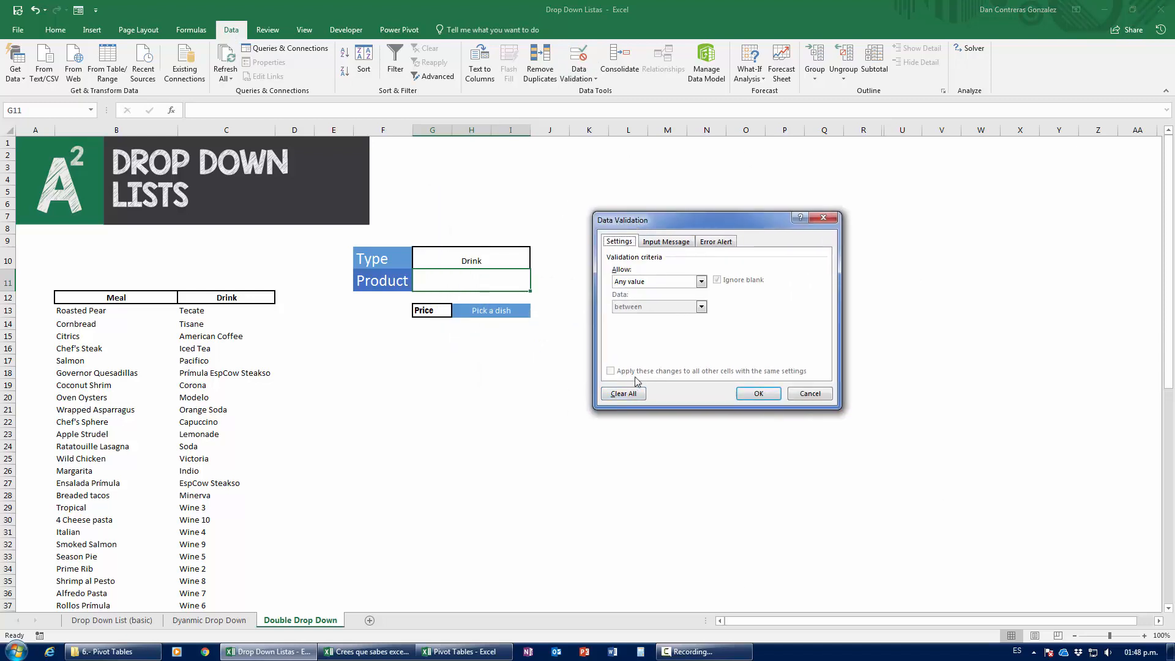
click(654, 282)
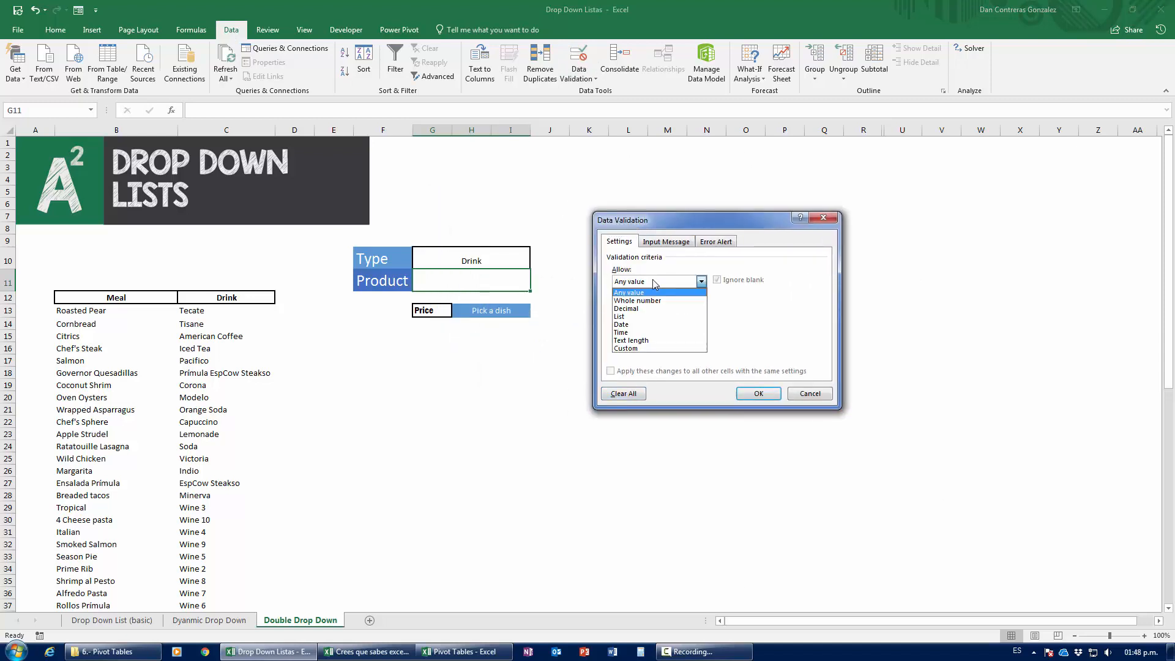
click(636, 314)
click(647, 334)
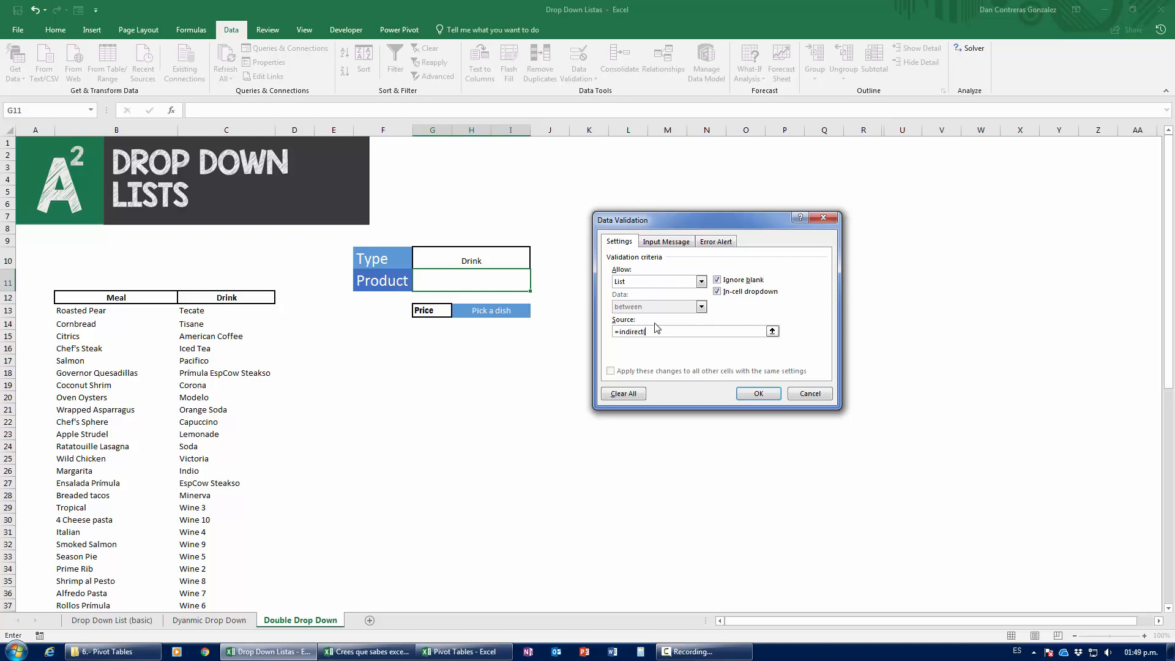
click(481, 260)
text())
click(762, 393)
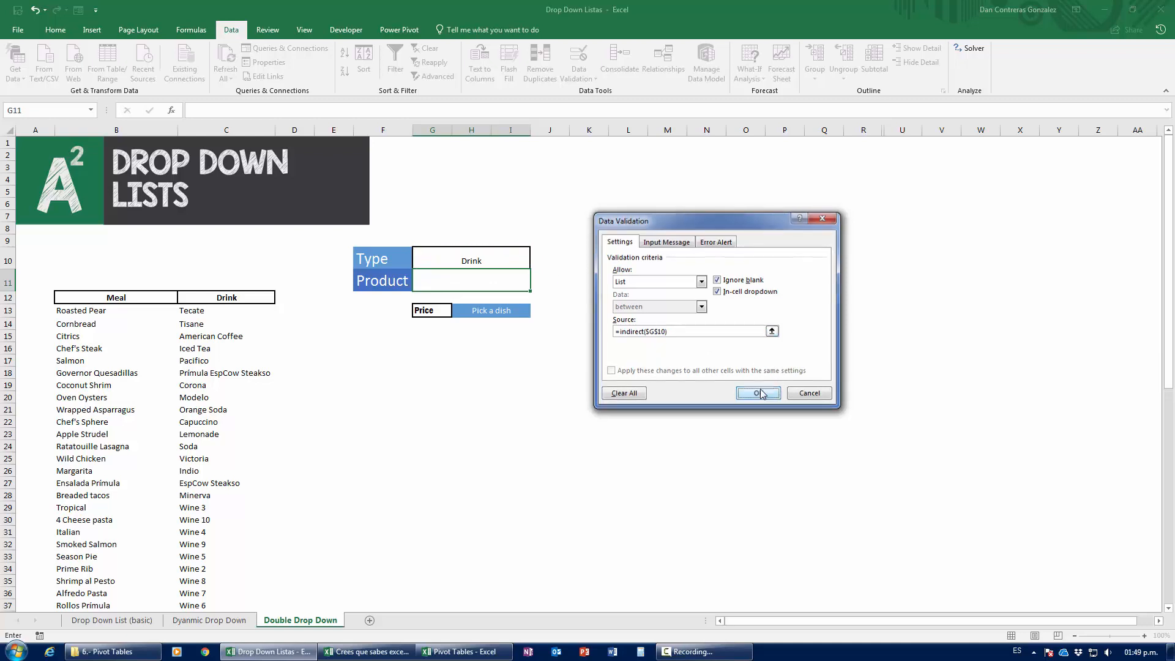
Step: Review the choices offered by the Product drop-down list in G11 for the Drink type
click(535, 285)
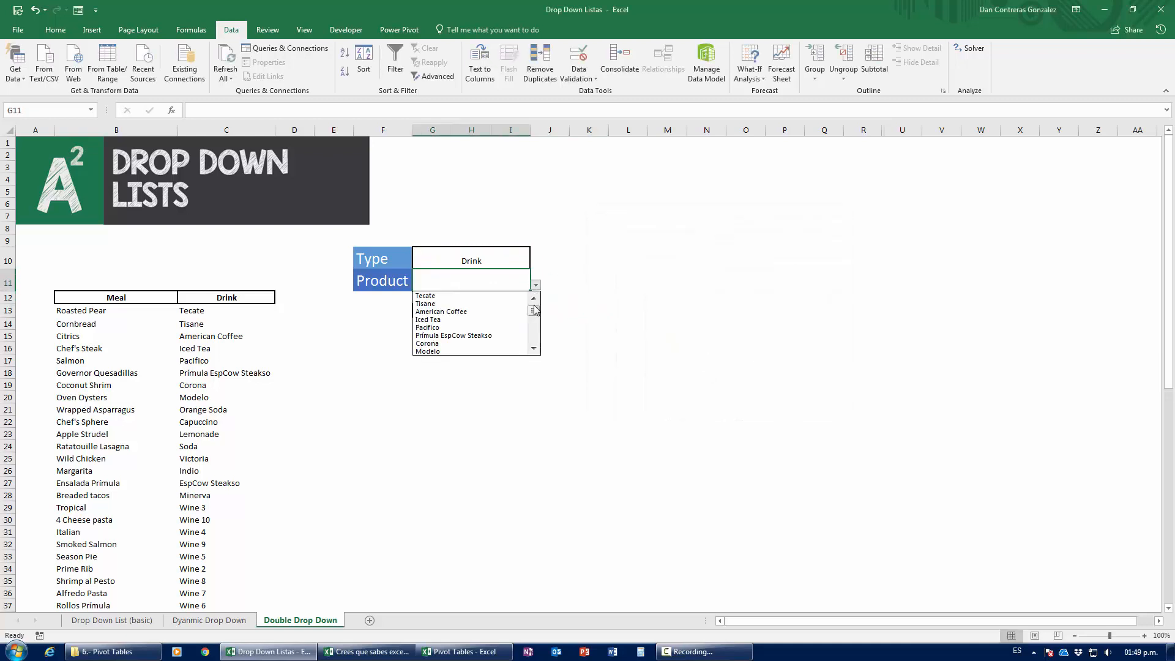
mouse_move(535, 316)
mouse_down()
mouse_move(534, 345)
mouse_move(537, 305)
mouse_up()
click(561, 277)
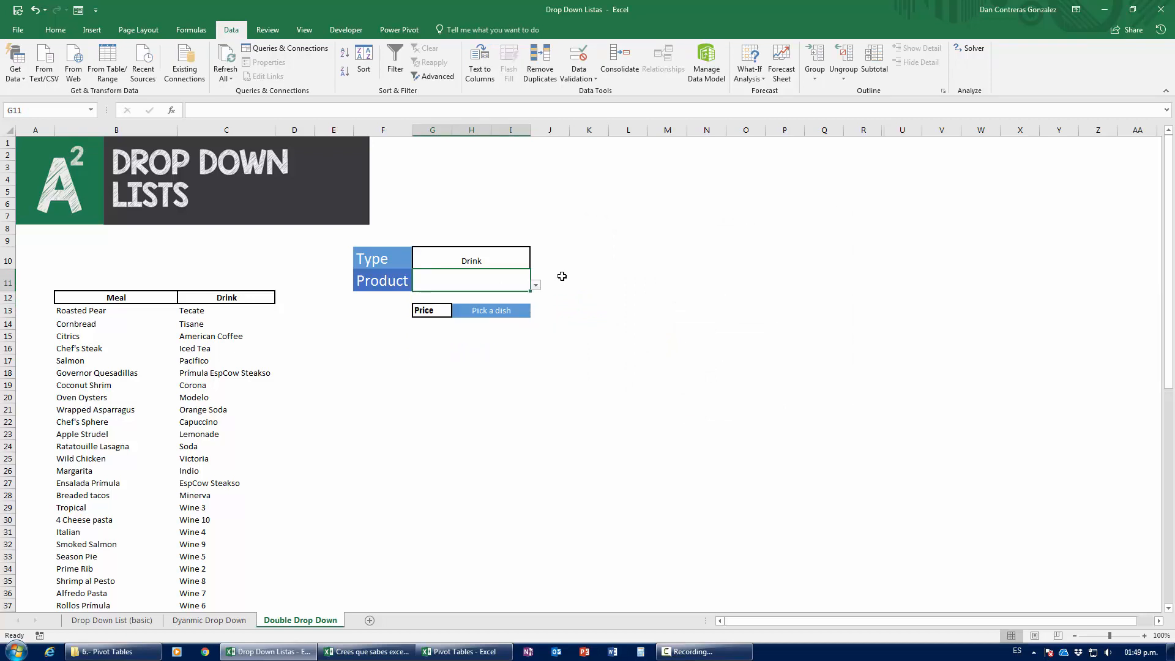
Step: Set the Type in G10 to Meal and choose Steak Tacos as the Product in G11
click(508, 254)
click(535, 262)
click(483, 271)
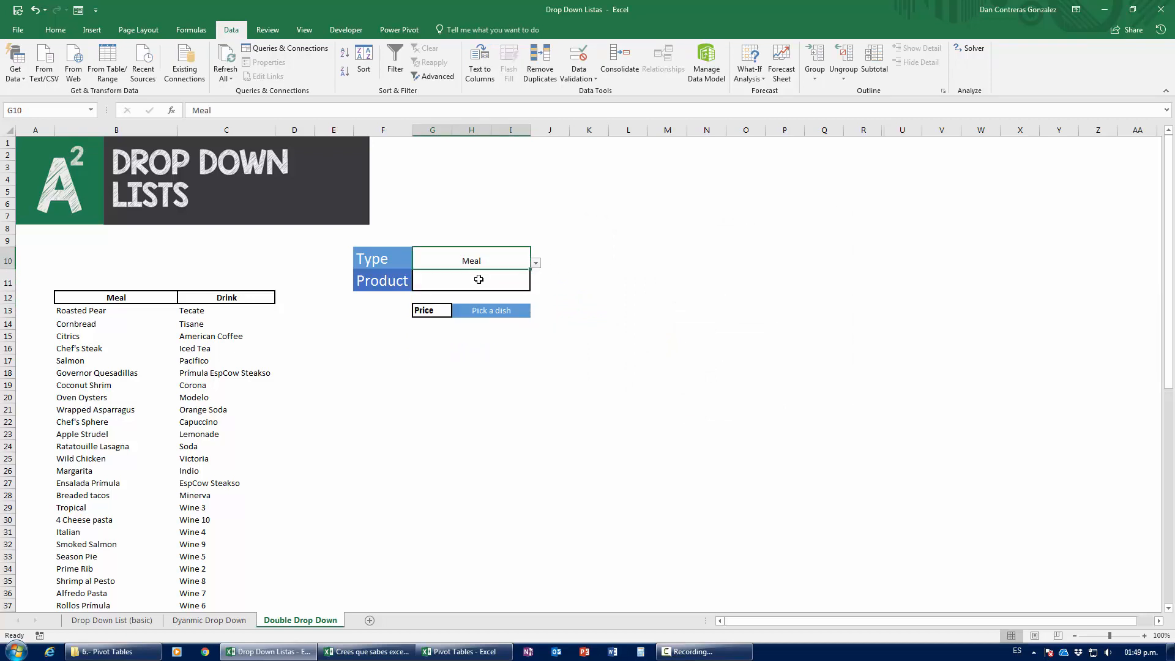
click(517, 285)
click(536, 285)
scroll(534, 323, down, 10)
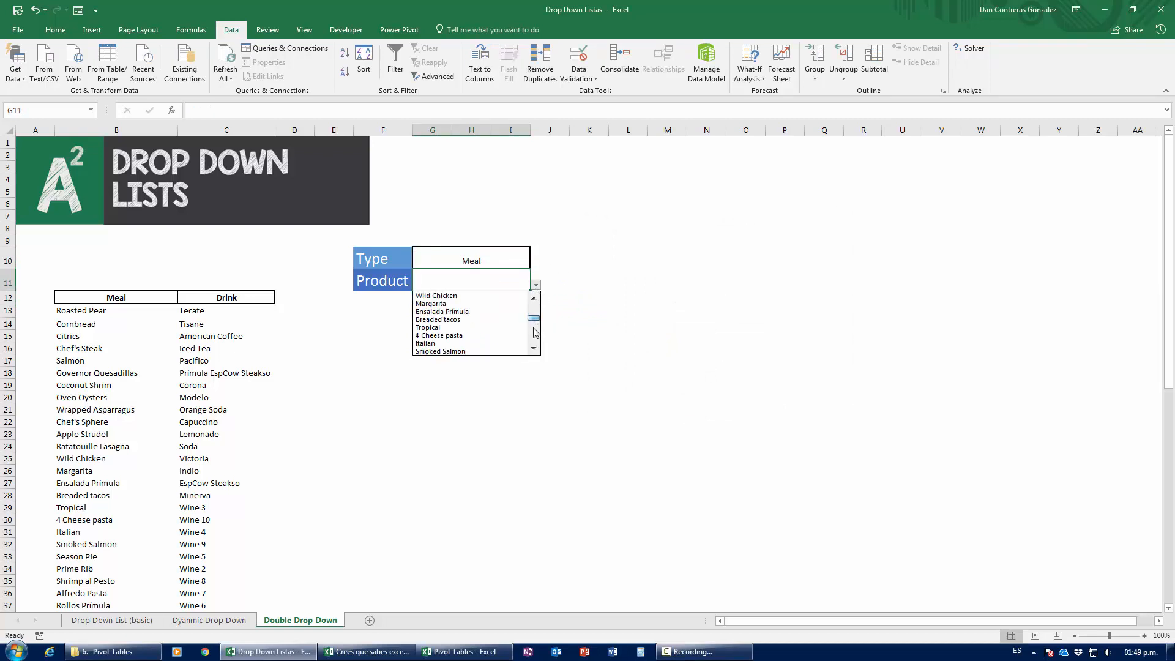
scroll(535, 323, up, 10)
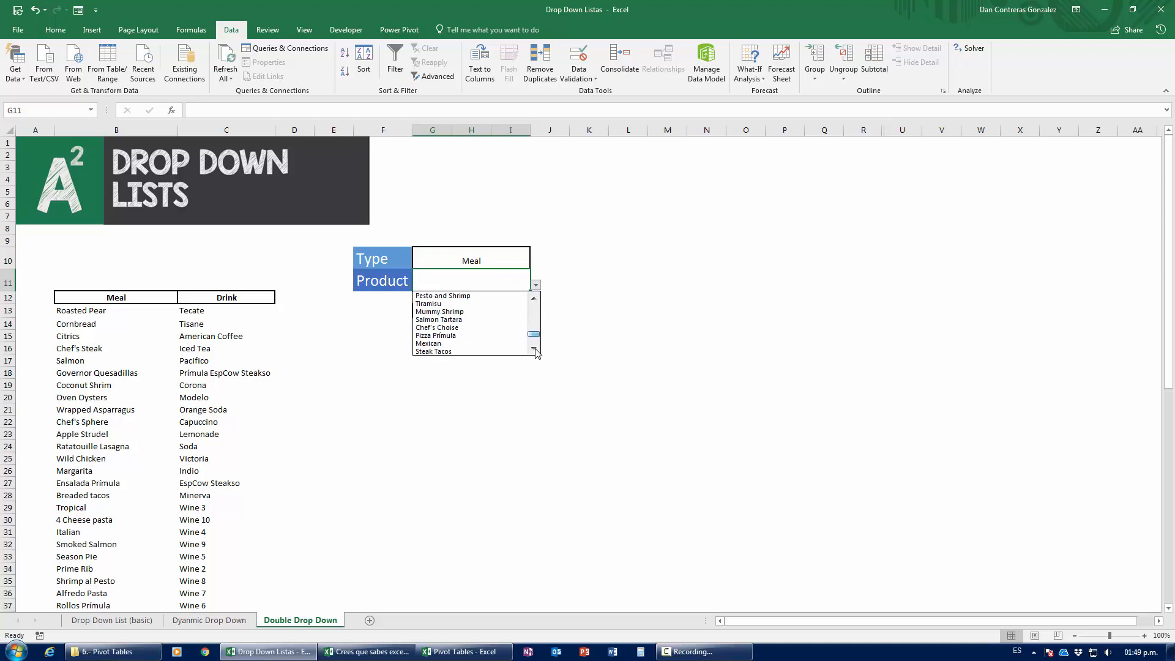
scroll(535, 309, down, 5)
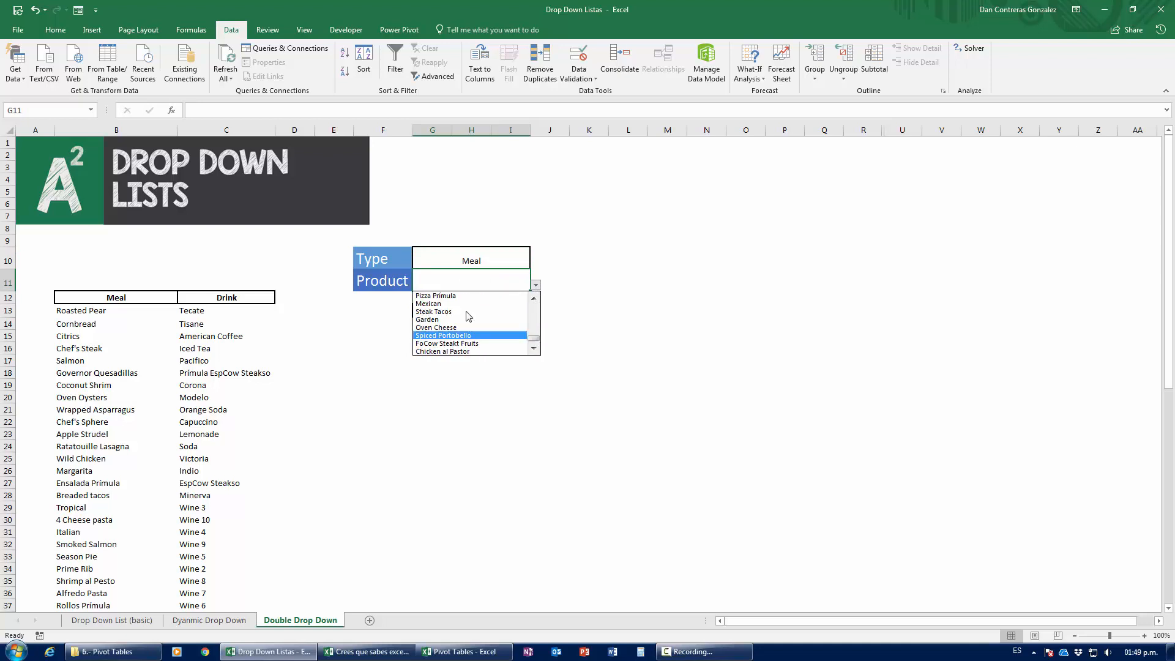
click(468, 315)
click(667, 344)
Step: Review the data validation settings and source formula of the Product cell G11 without changing them
click(501, 285)
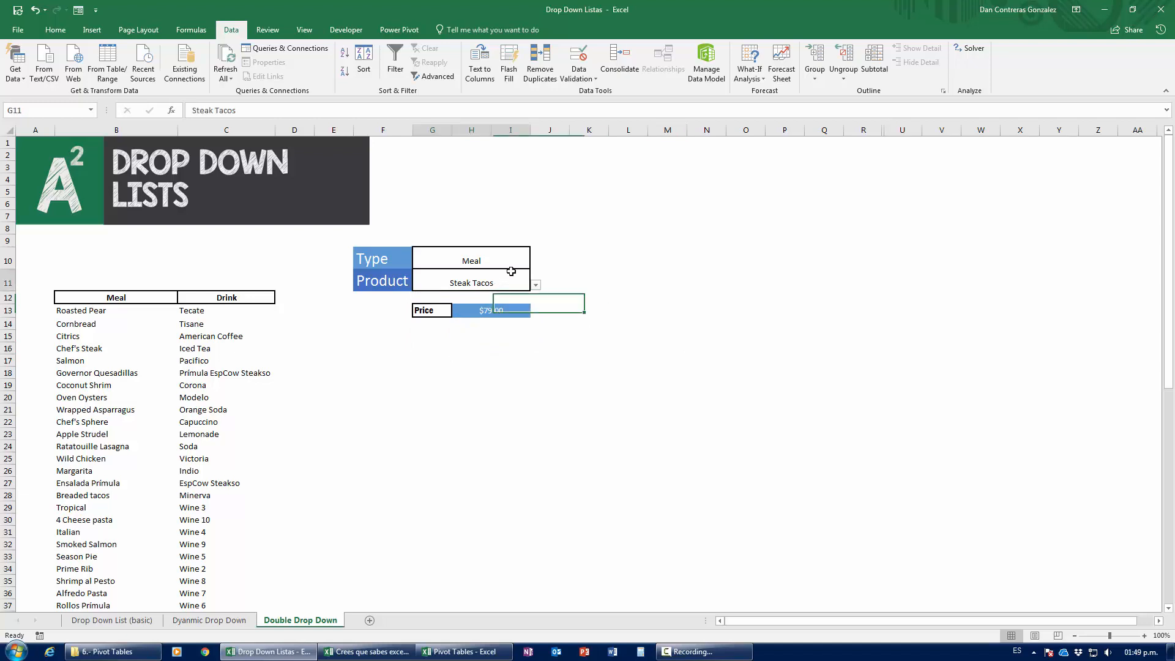
click(582, 61)
drag(713, 224, 664, 224)
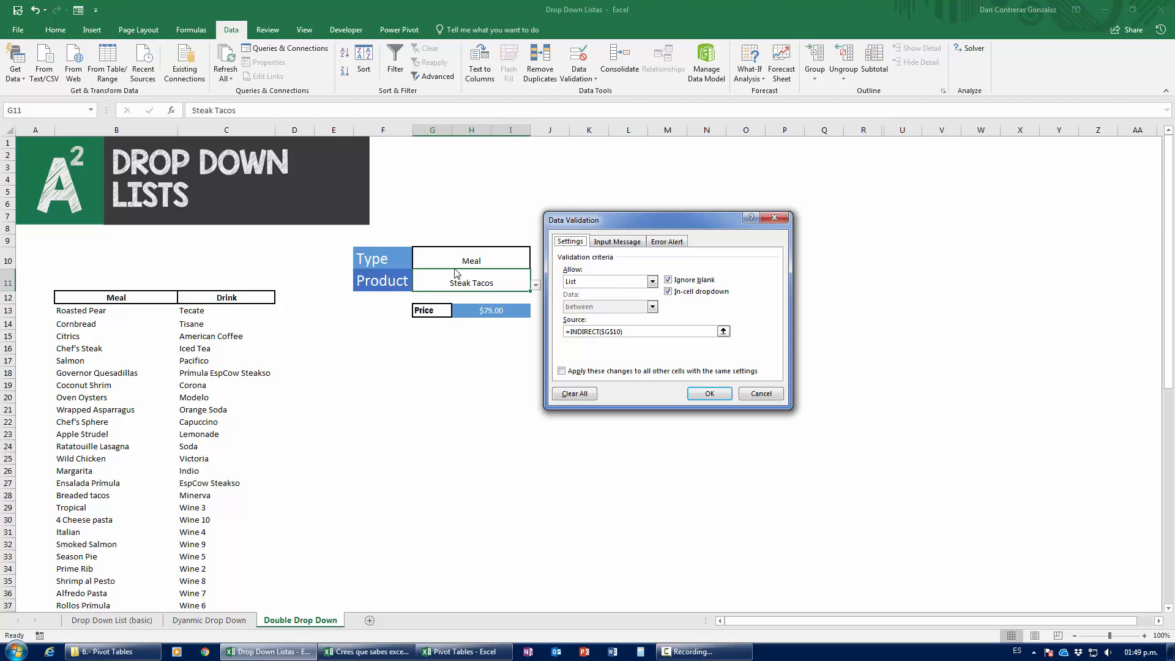
click(762, 392)
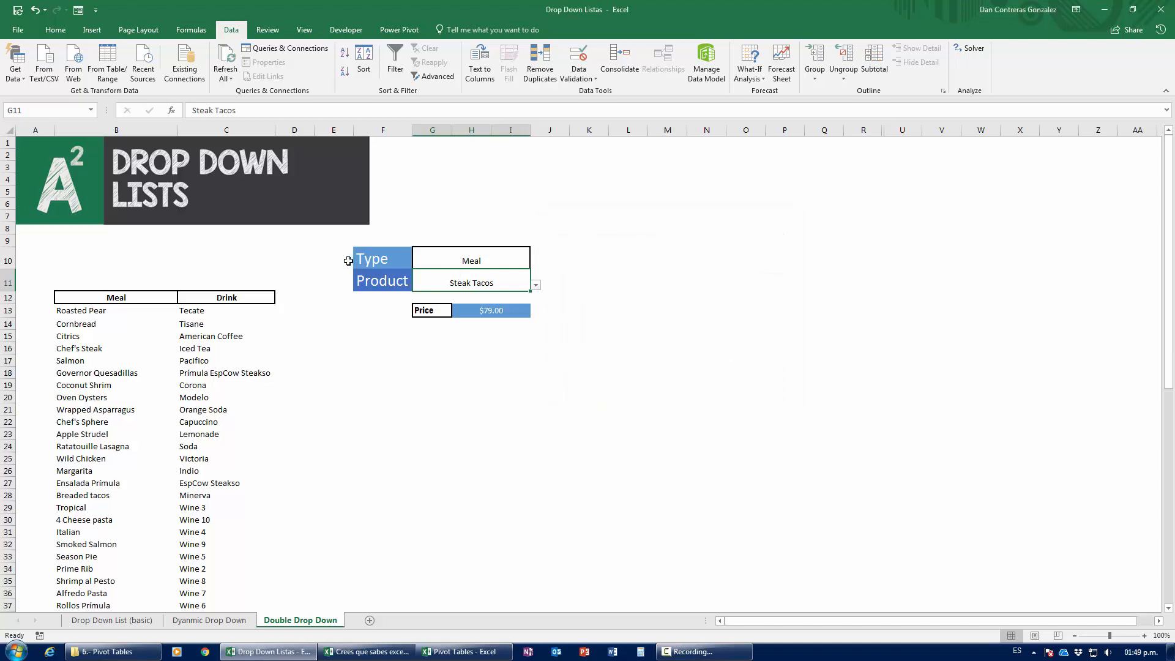
Step: Jump to the Meal named range and examine its items down to the last row
click(91, 110)
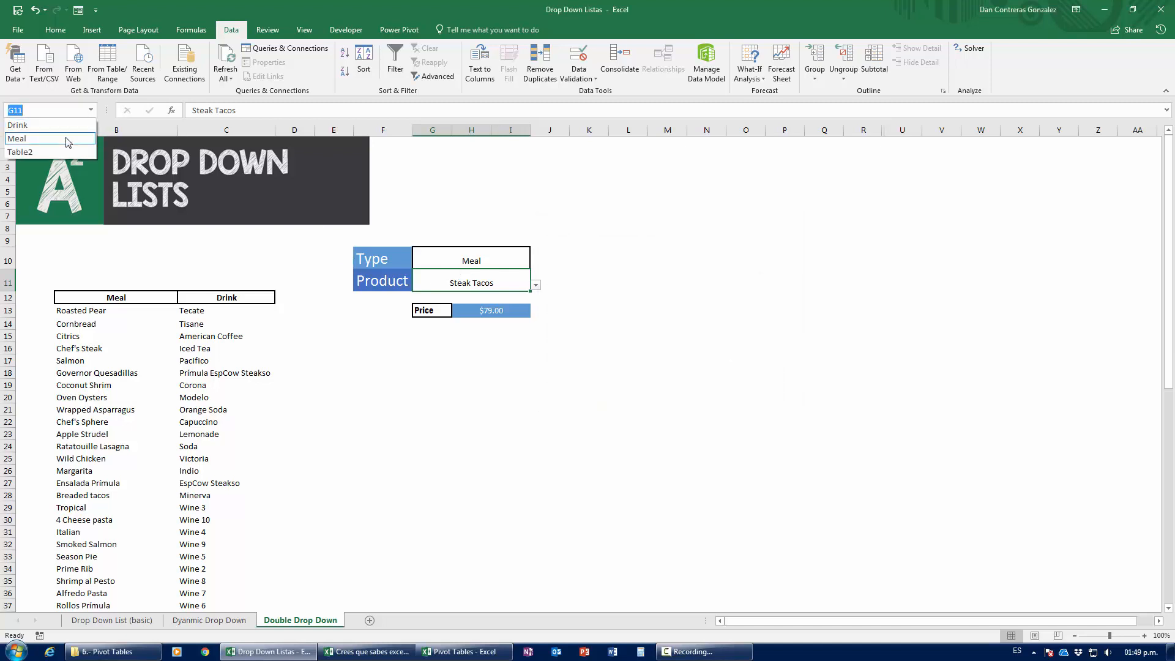
click(86, 131)
scroll(114, 489, down, 6)
scroll(123, 465, up, 10)
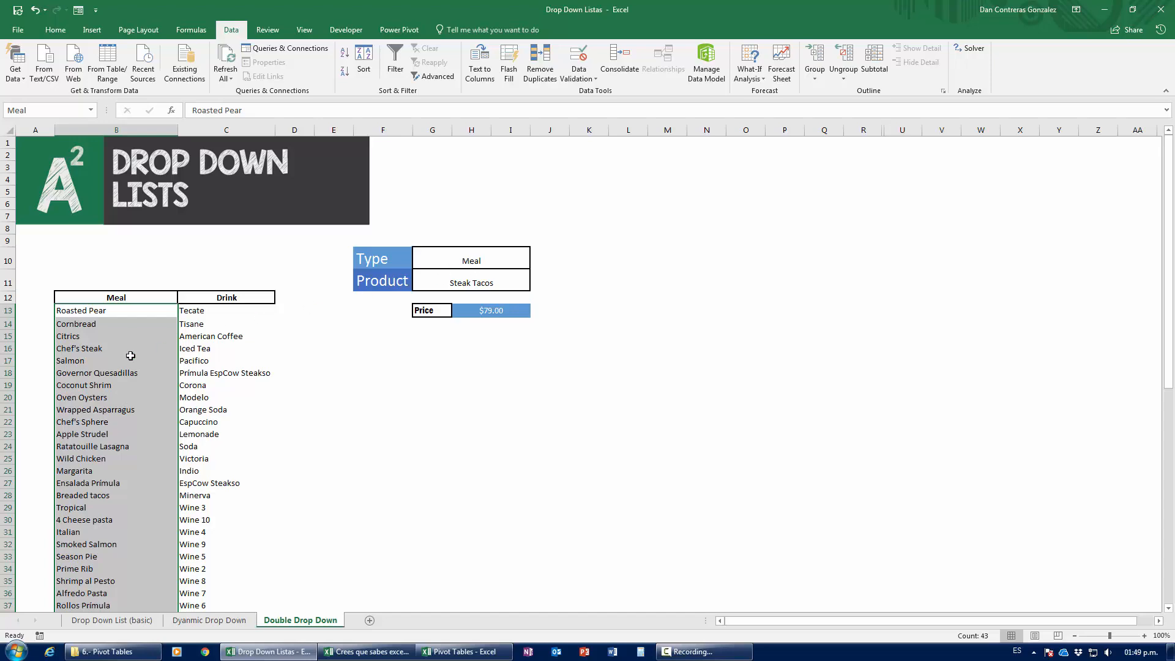
scroll(142, 416, down, 2)
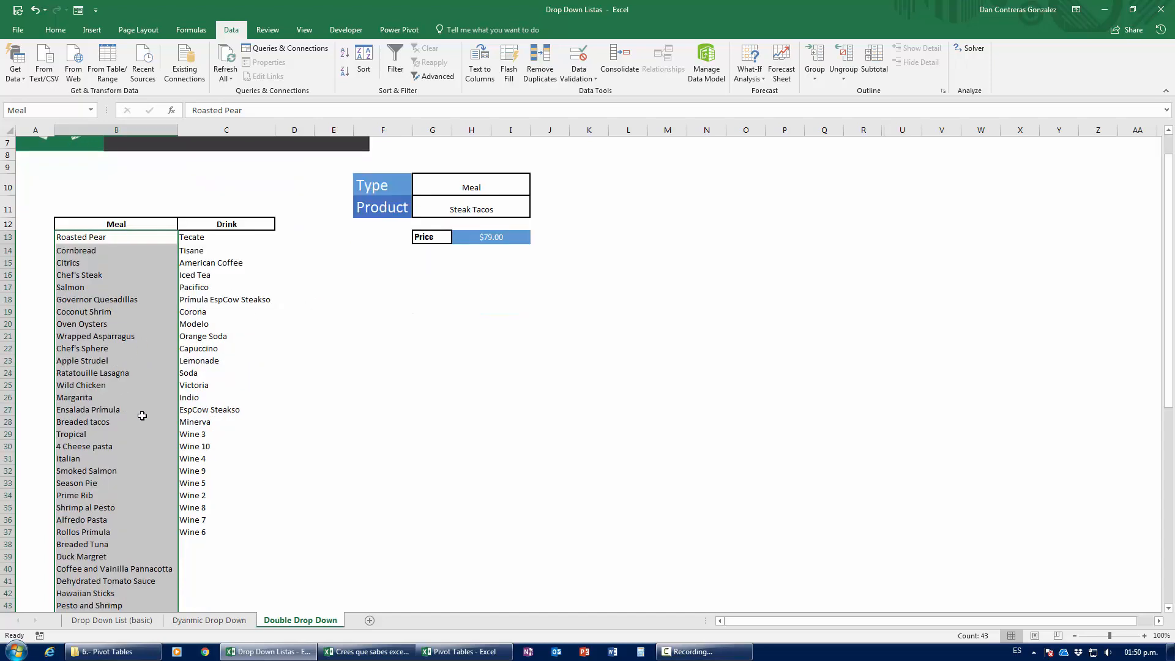
scroll(142, 415, down, 8)
scroll(142, 415, up, 10)
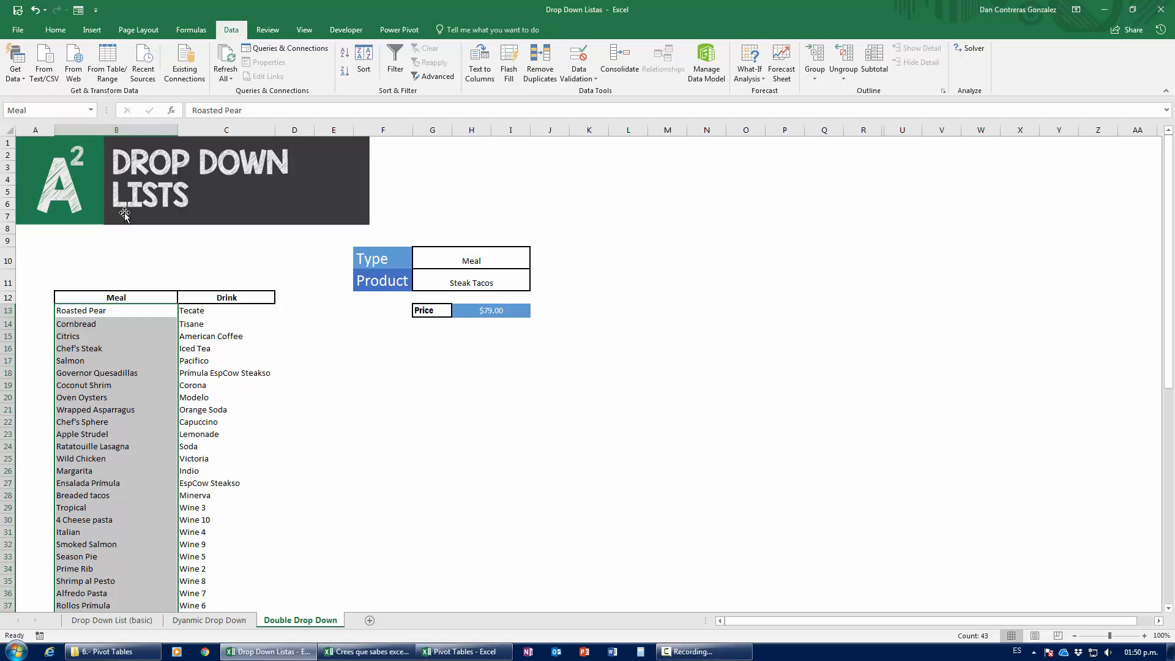
scroll(101, 411, down, 6)
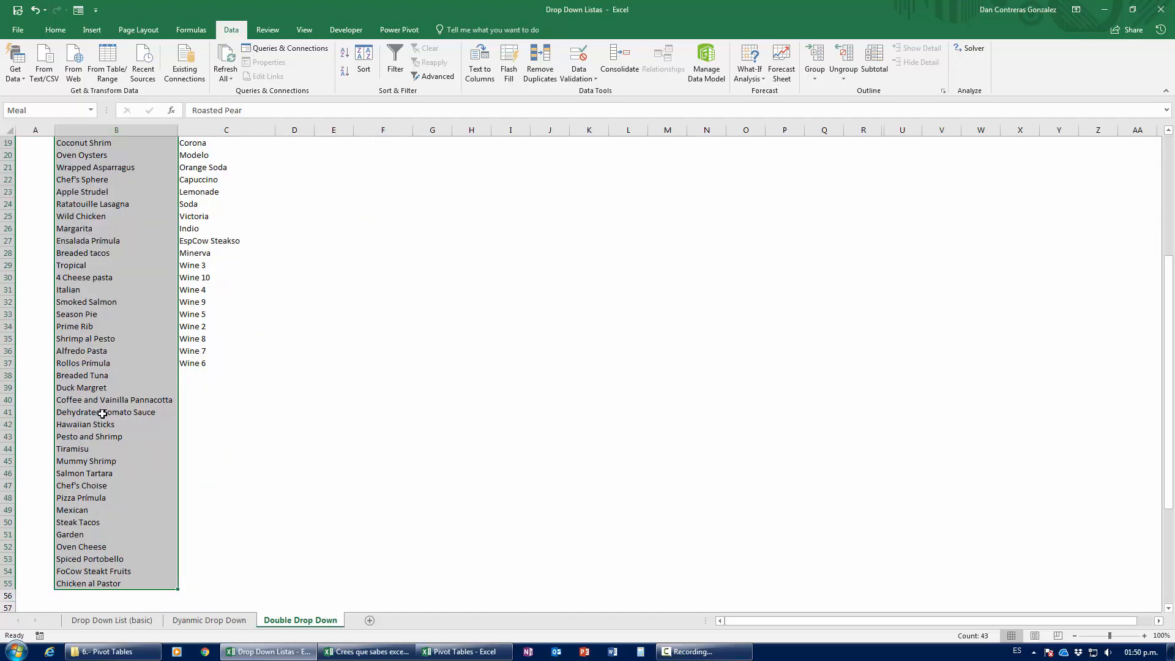
scroll(102, 413, up, 6)
Step: Change the Type in G10 to Drink
click(513, 260)
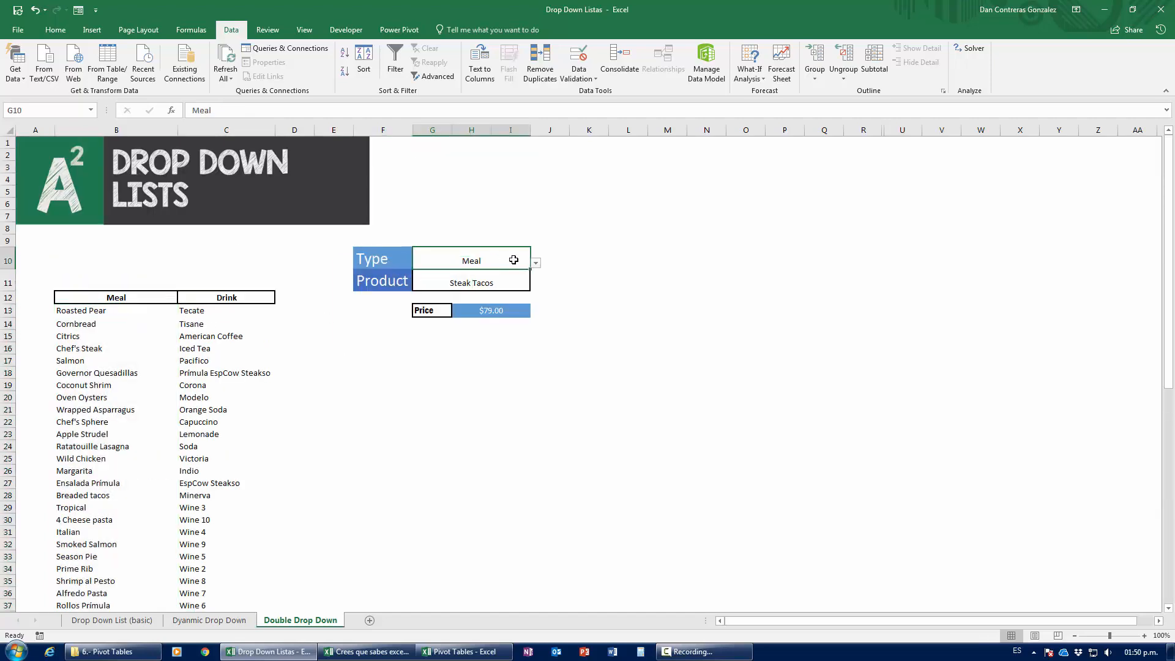
click(535, 263)
click(462, 280)
Step: Jump to the Drink named range and examine its items beside the Meal column
click(91, 110)
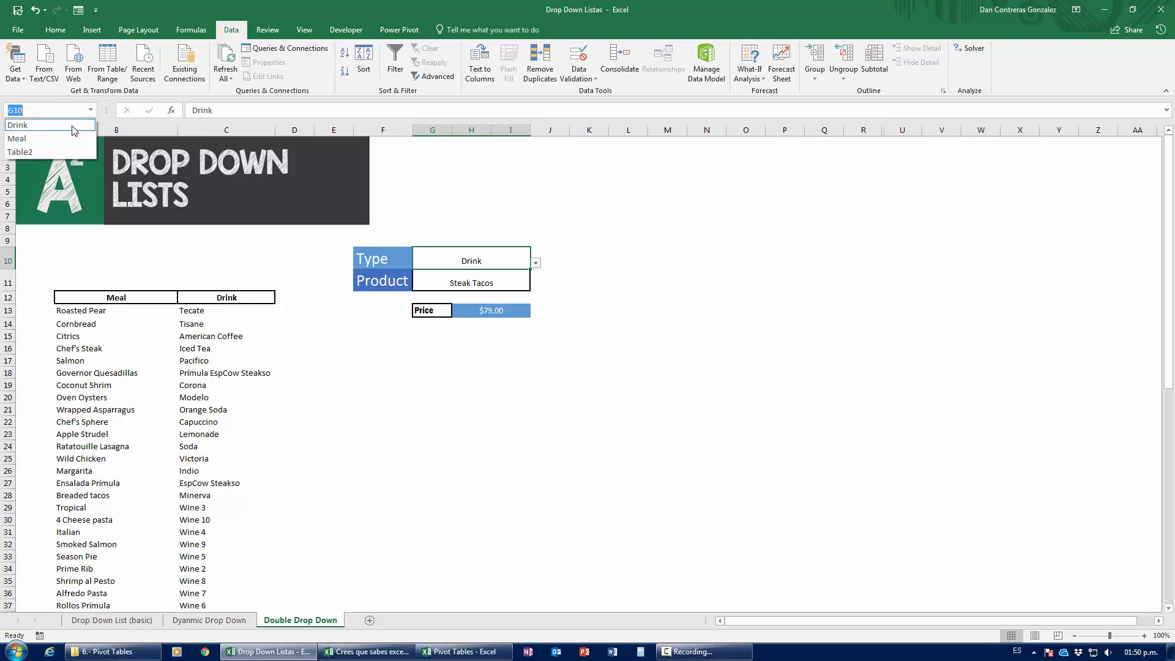
click(72, 125)
scroll(264, 501, down, 1)
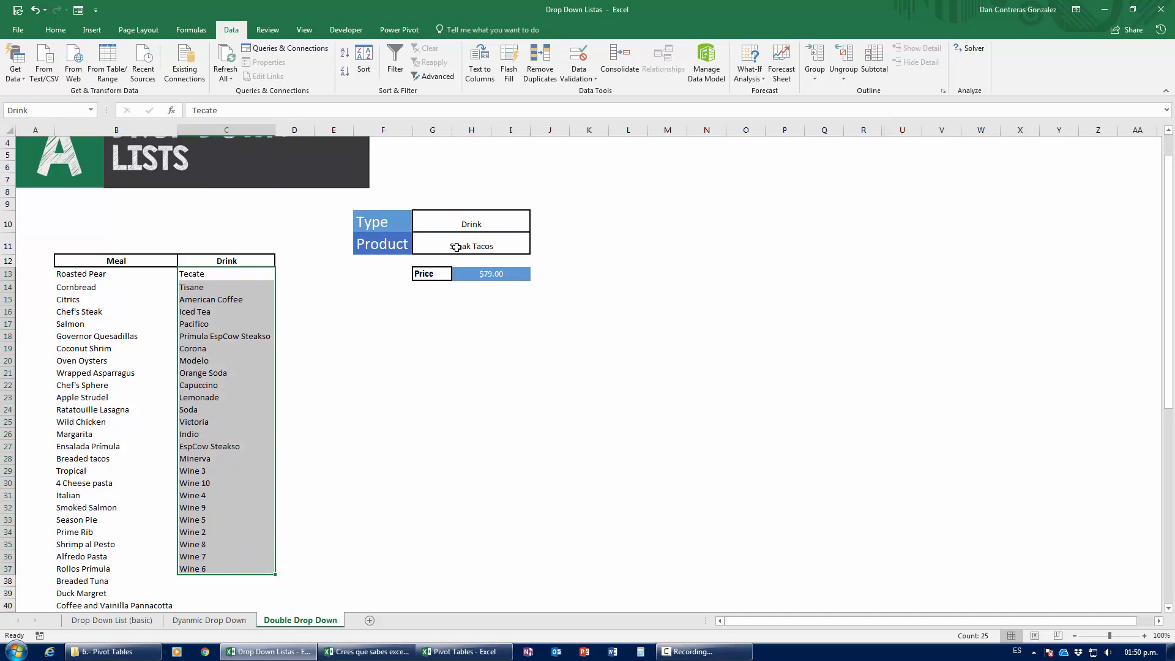
click(209, 326)
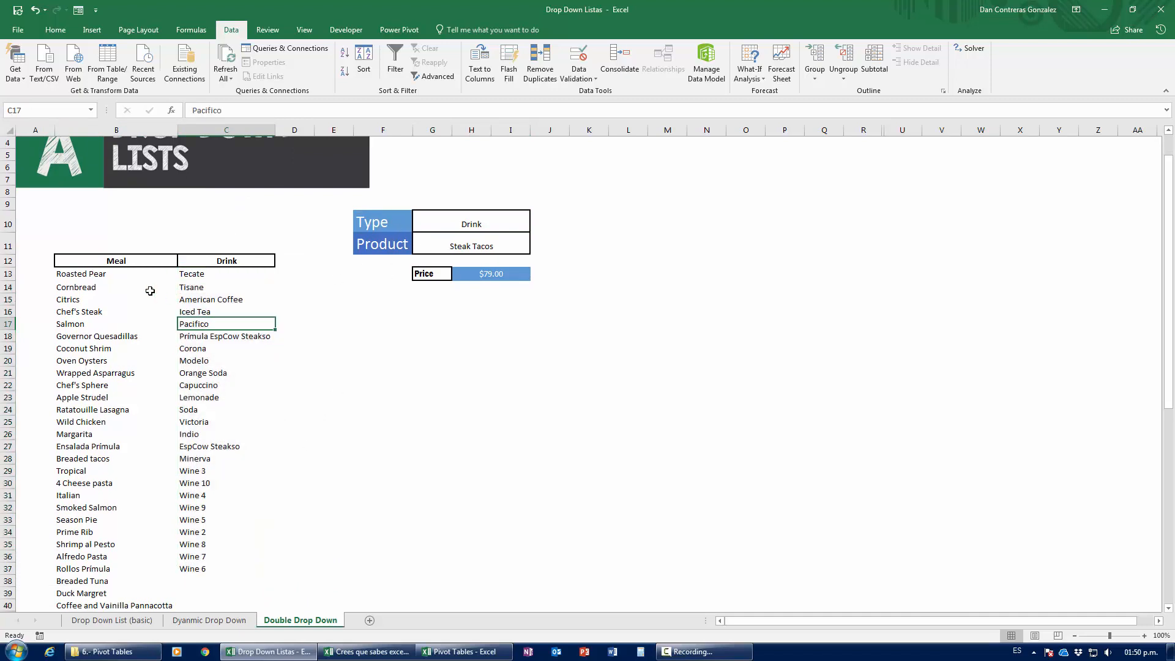
click(115, 287)
Step: Set the Type in G10 to Meal and choose Oven Cheese as the Product in G11
click(516, 218)
click(533, 223)
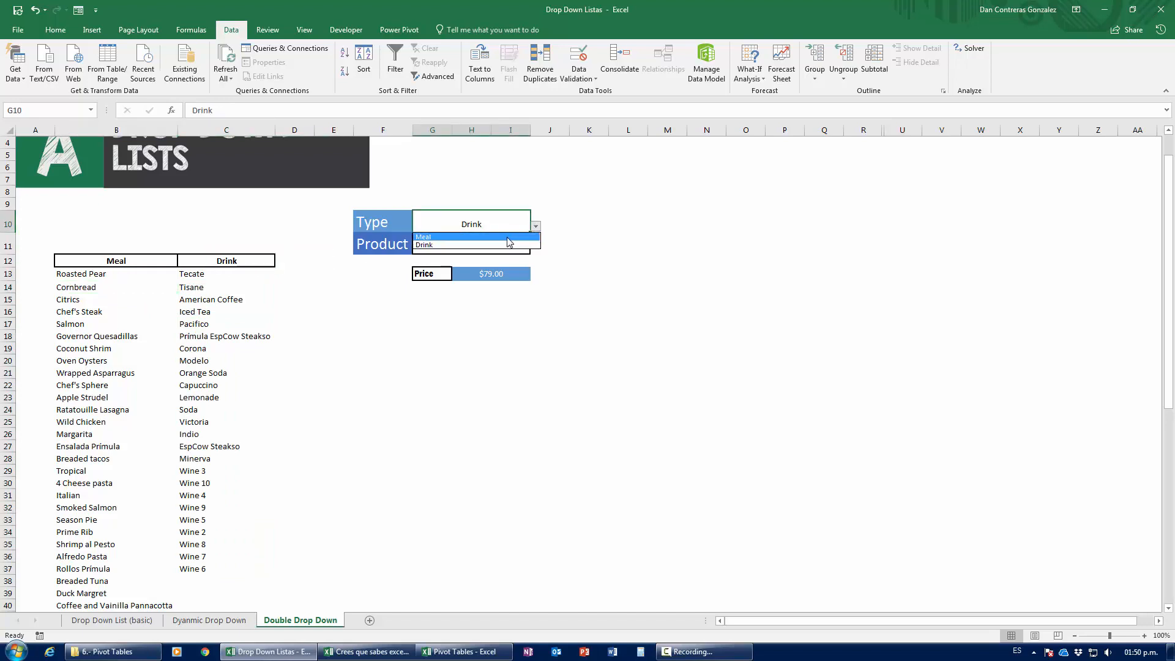
click(502, 244)
click(508, 245)
click(535, 248)
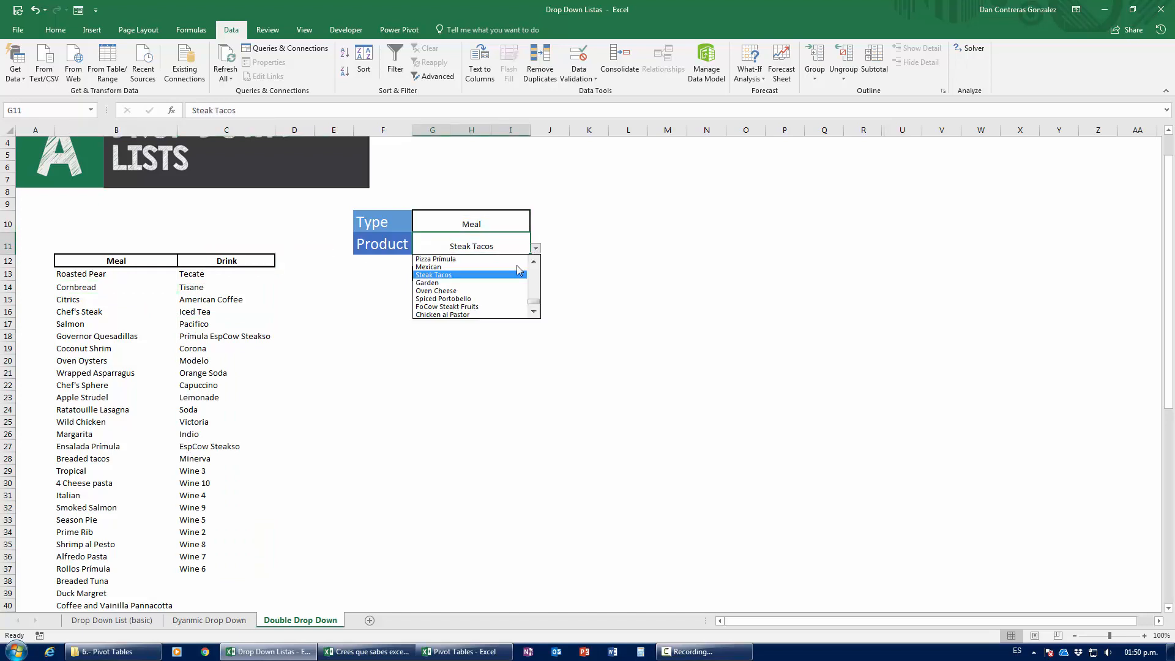
click(452, 291)
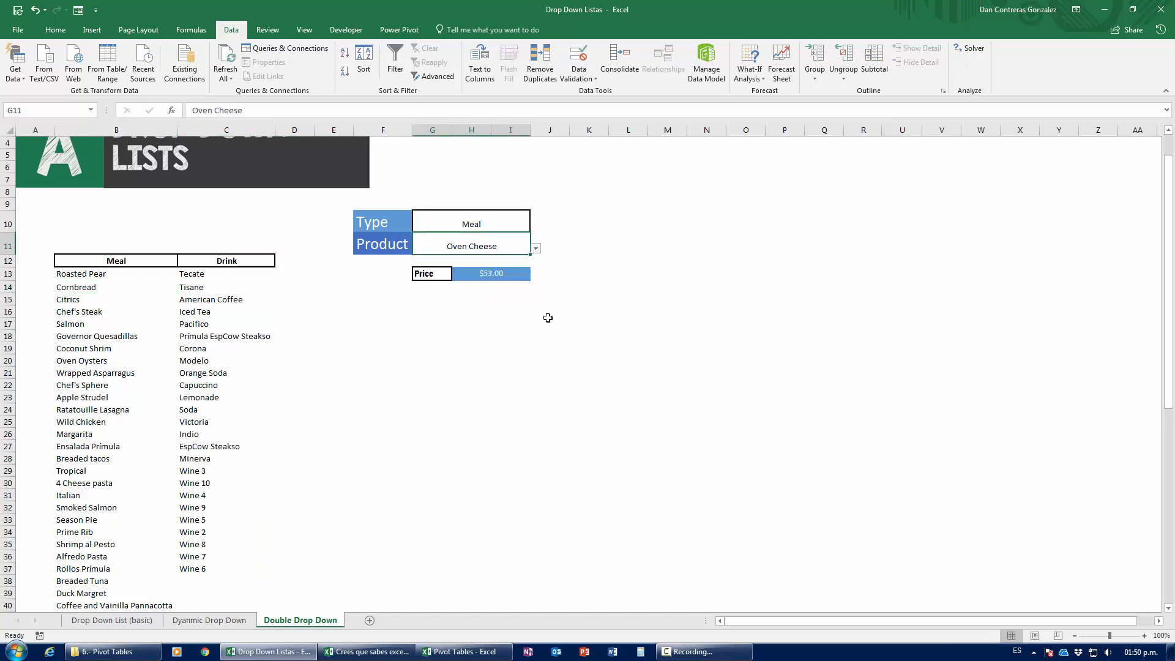
Step: Set the Type in G10 to Drink and choose Pacifico as the Product in G11
click(486, 219)
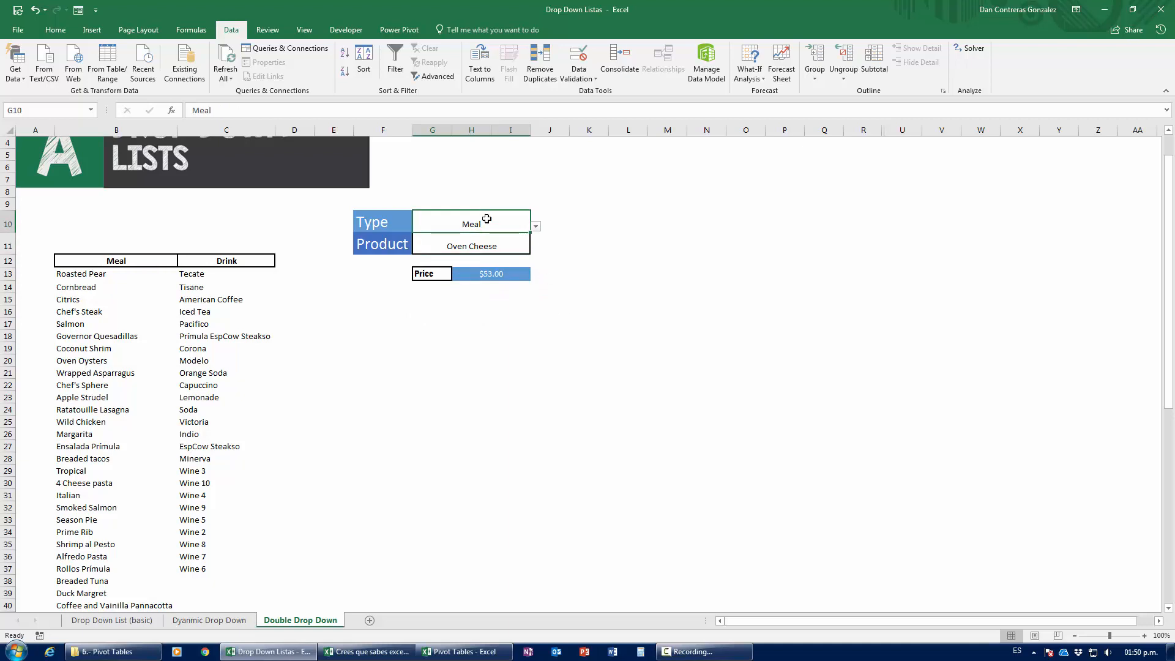
click(536, 227)
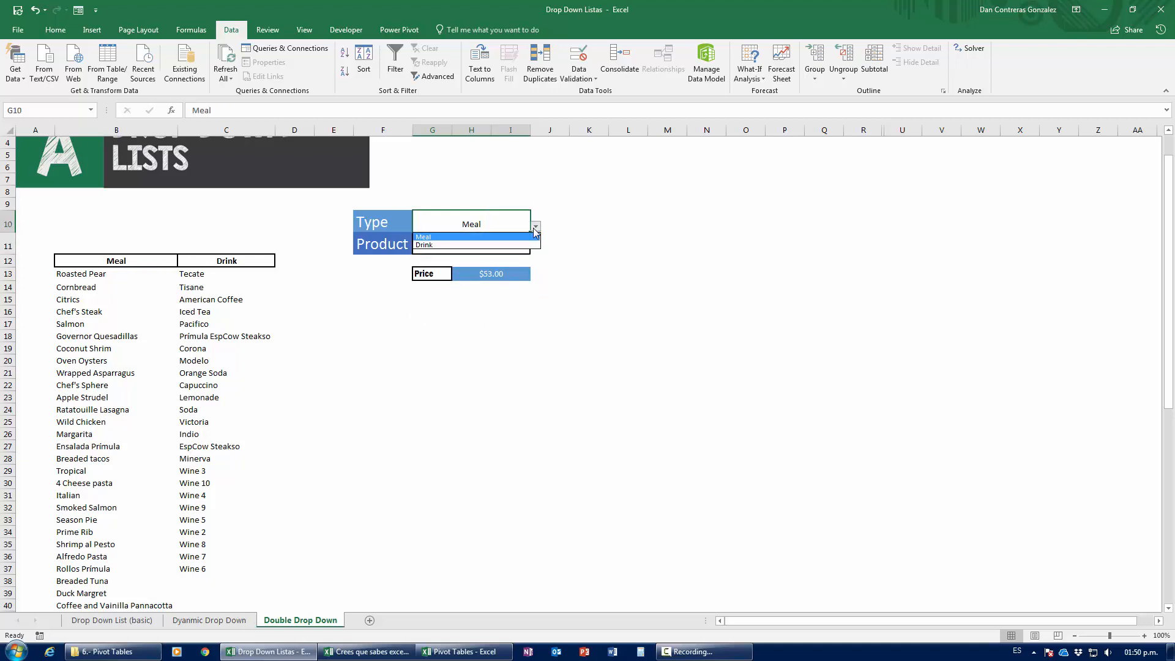
click(505, 245)
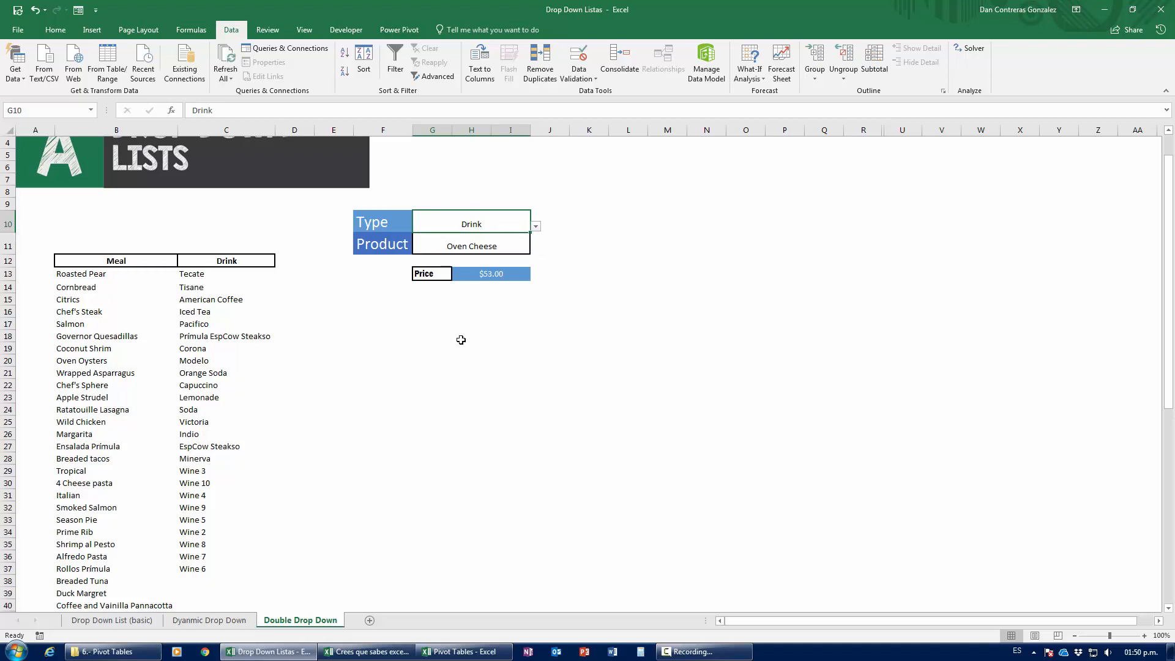
click(499, 241)
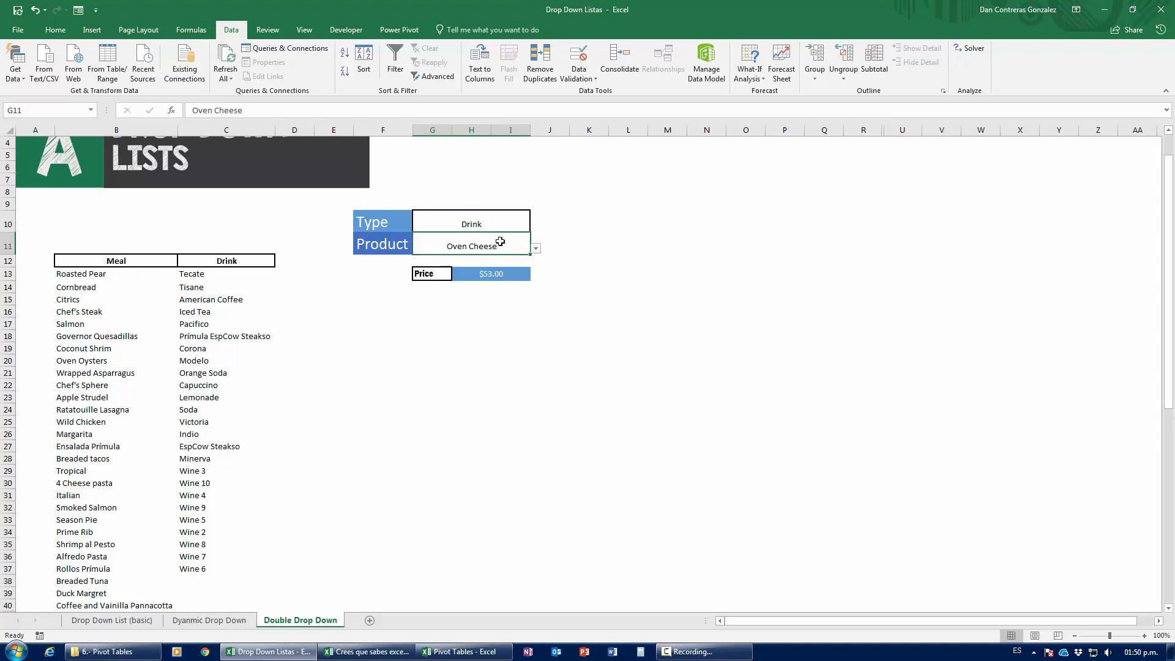
click(536, 248)
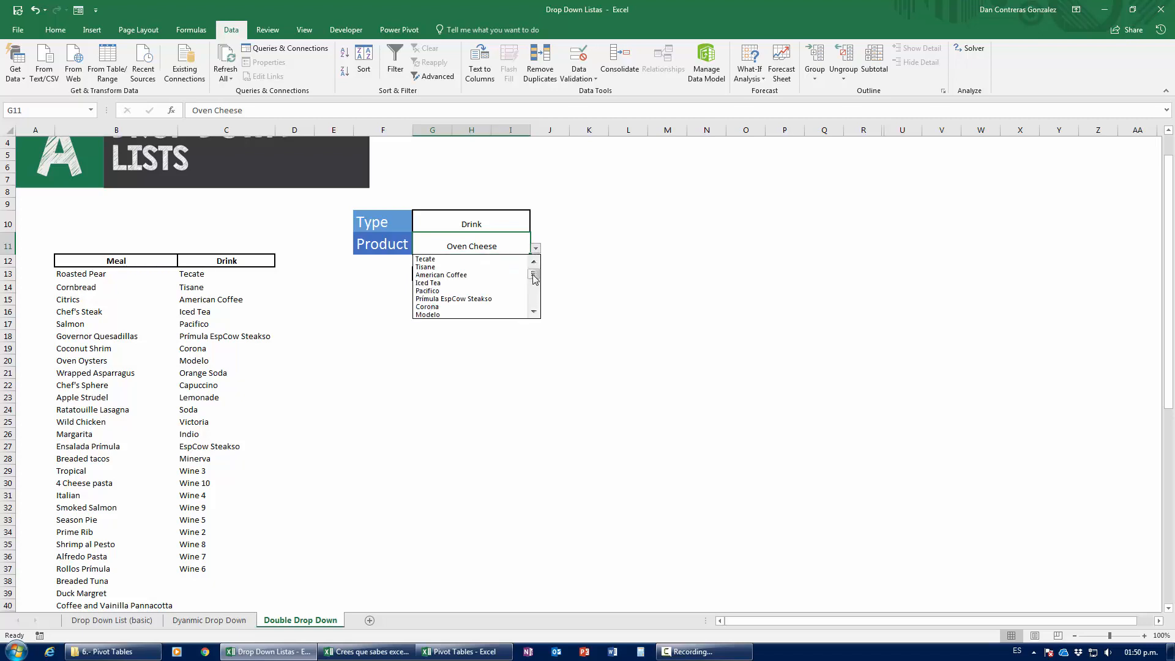
mouse_move(534, 279)
mouse_down()
mouse_move(534, 296)
mouse_move(533, 271)
mouse_up()
click(456, 292)
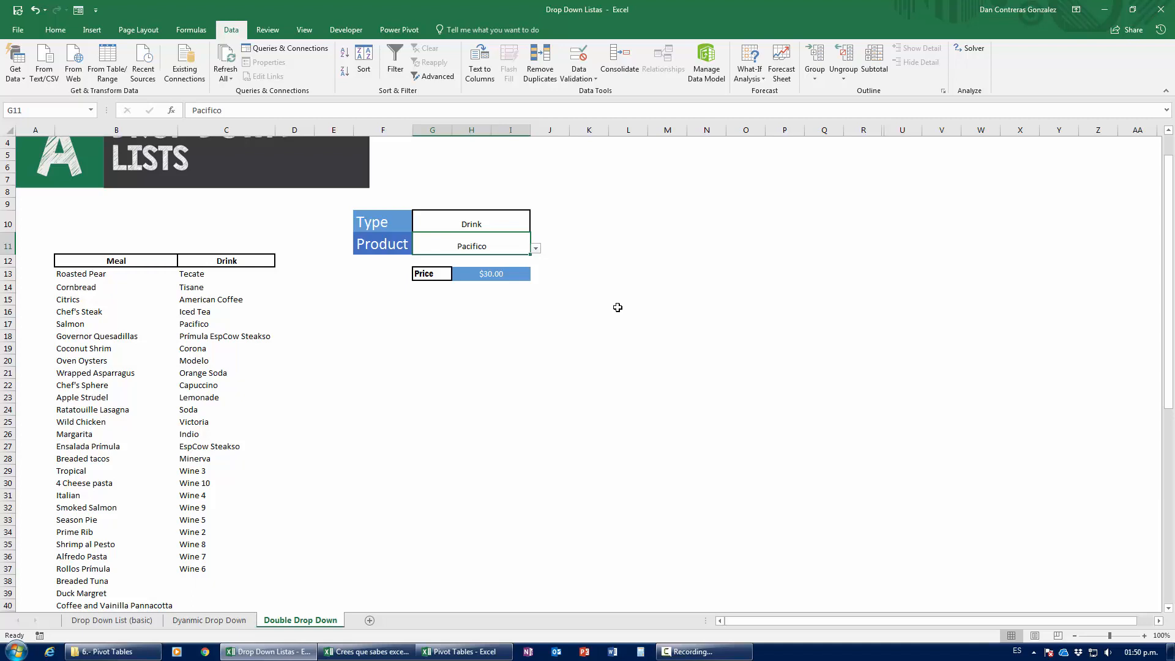
Step: Switch the Type in G10 back and forth between Meal and Drink, leaving it on Meal
click(453, 218)
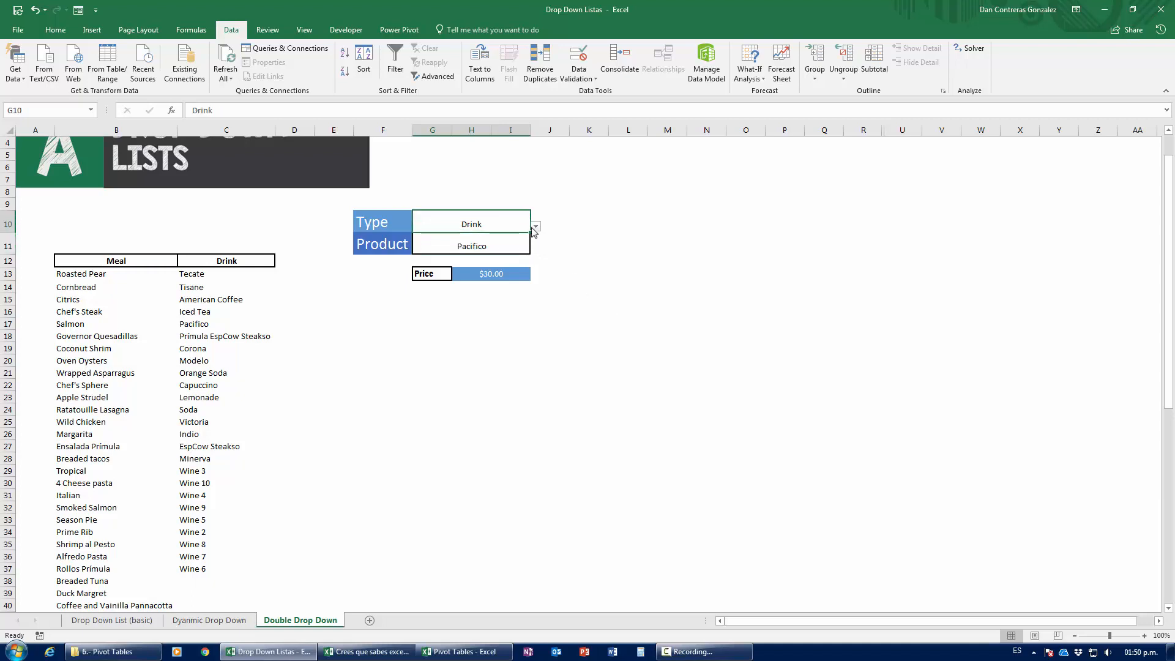
click(535, 226)
click(507, 245)
click(534, 226)
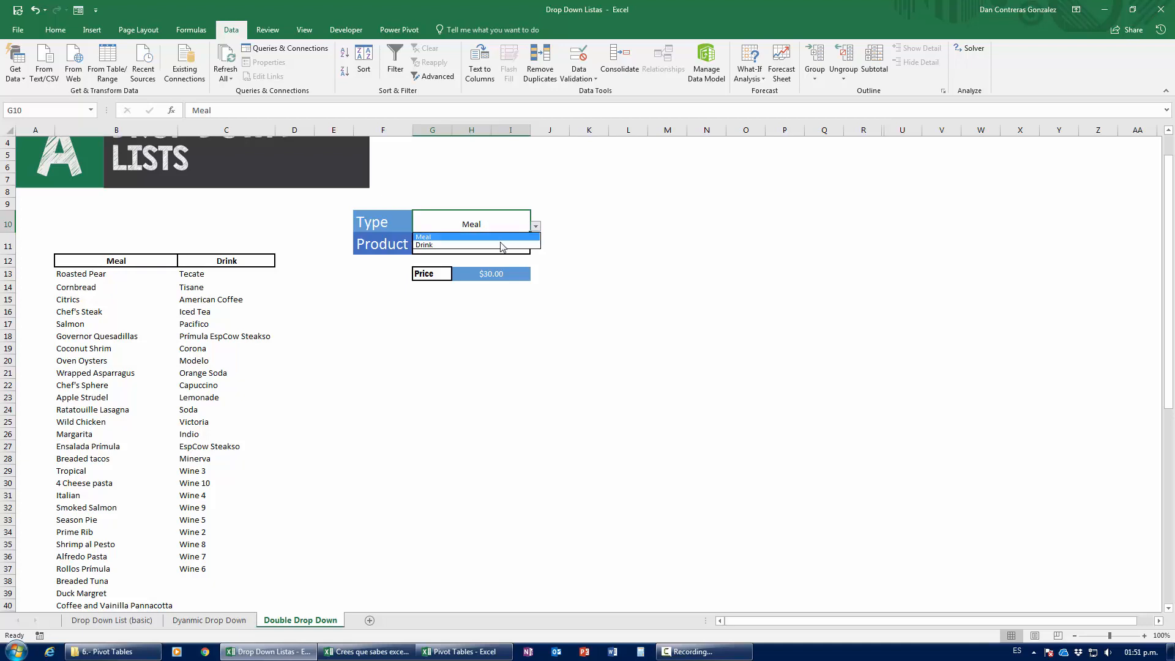
click(503, 245)
click(532, 226)
click(510, 236)
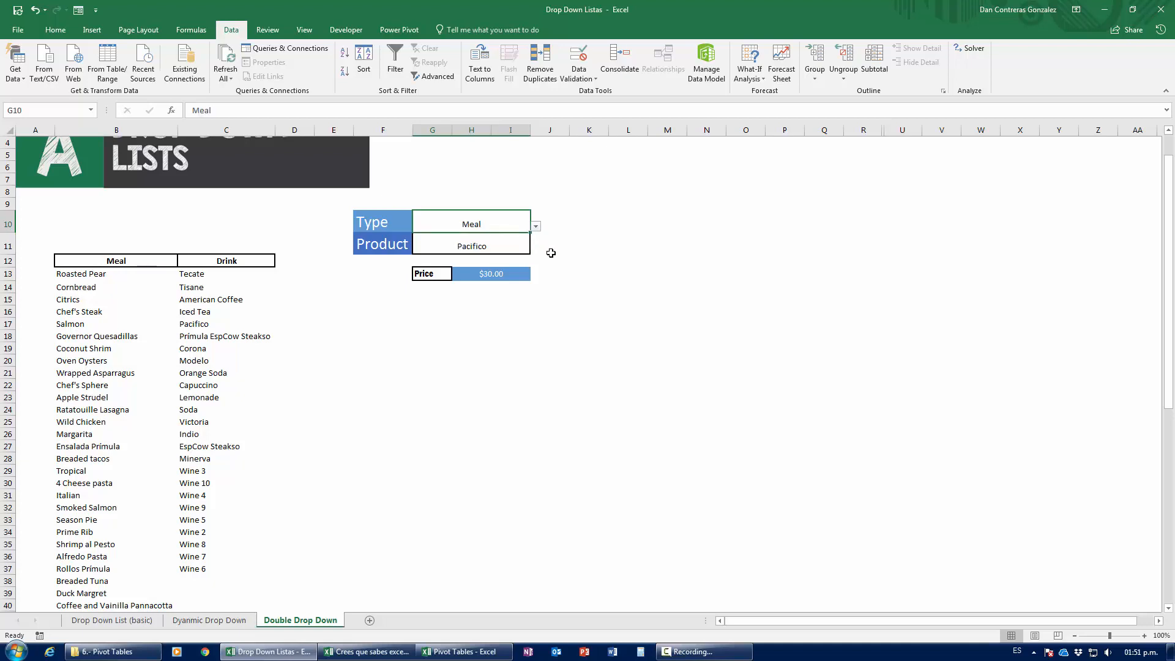
Step: Replace the data validation source of Product cell G11 with the start of an IF formula testing $G$10="Meal"
click(508, 244)
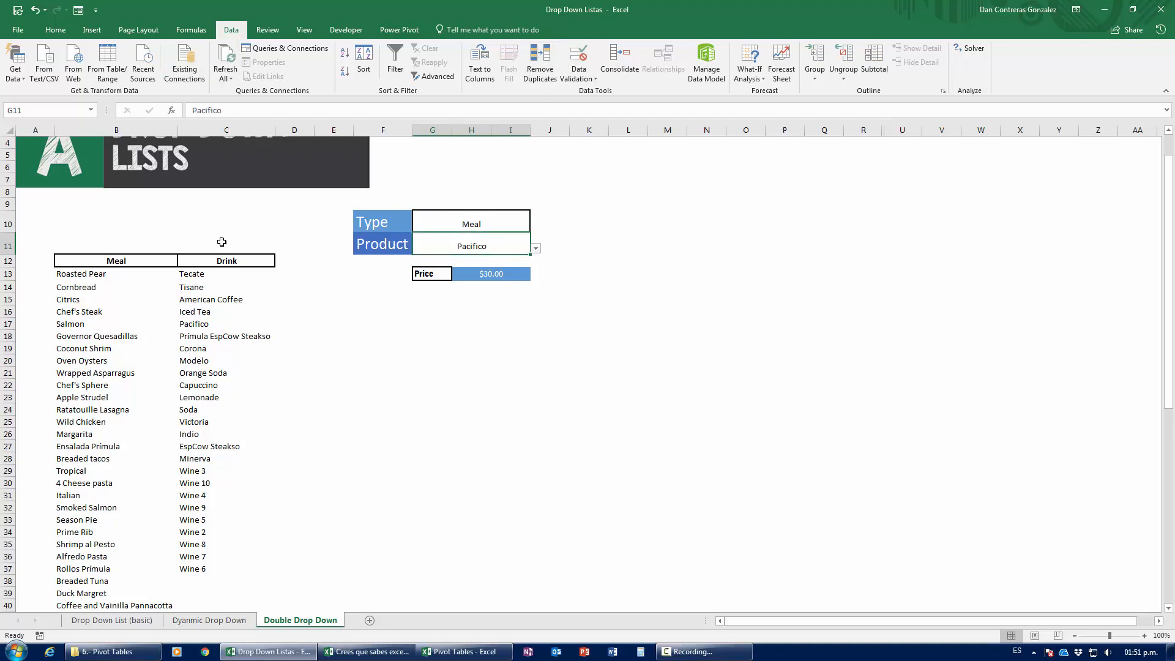
click(578, 56)
drag(585, 221, 593, 141)
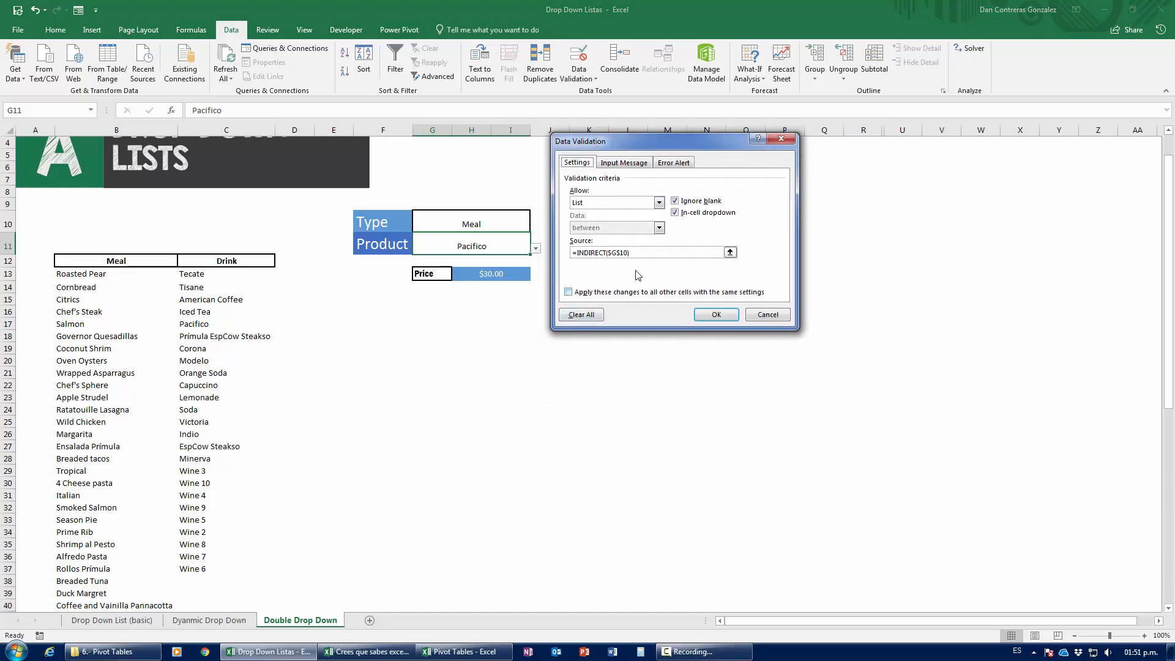
click(612, 252)
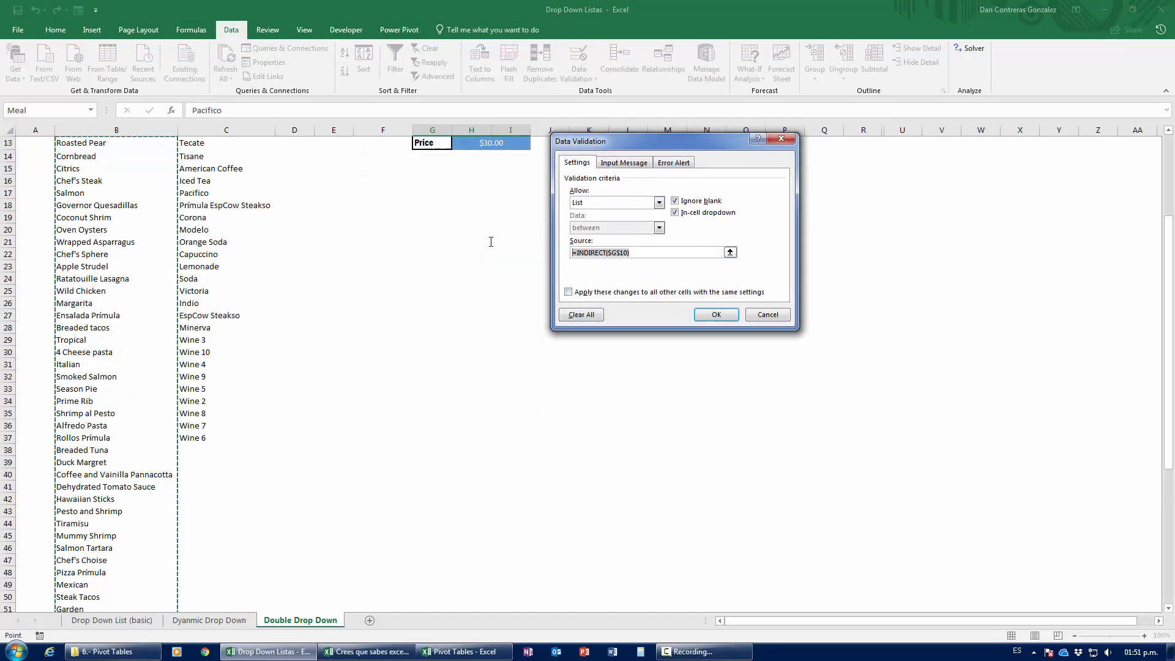
text(=)
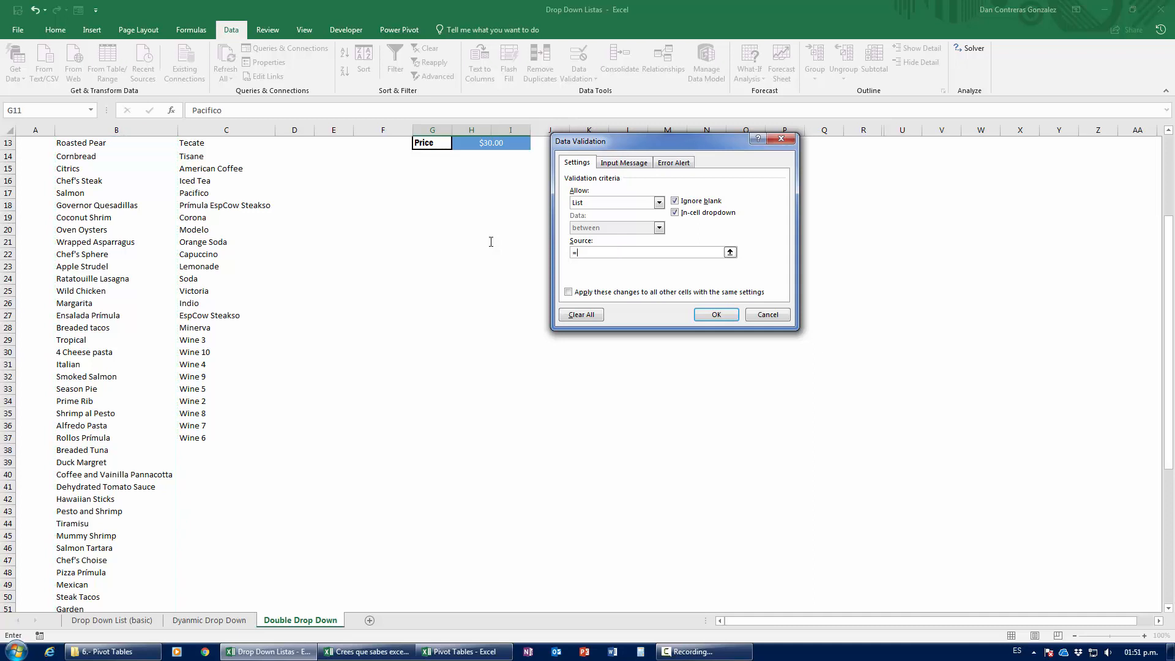
scroll(433, 309, up, 3)
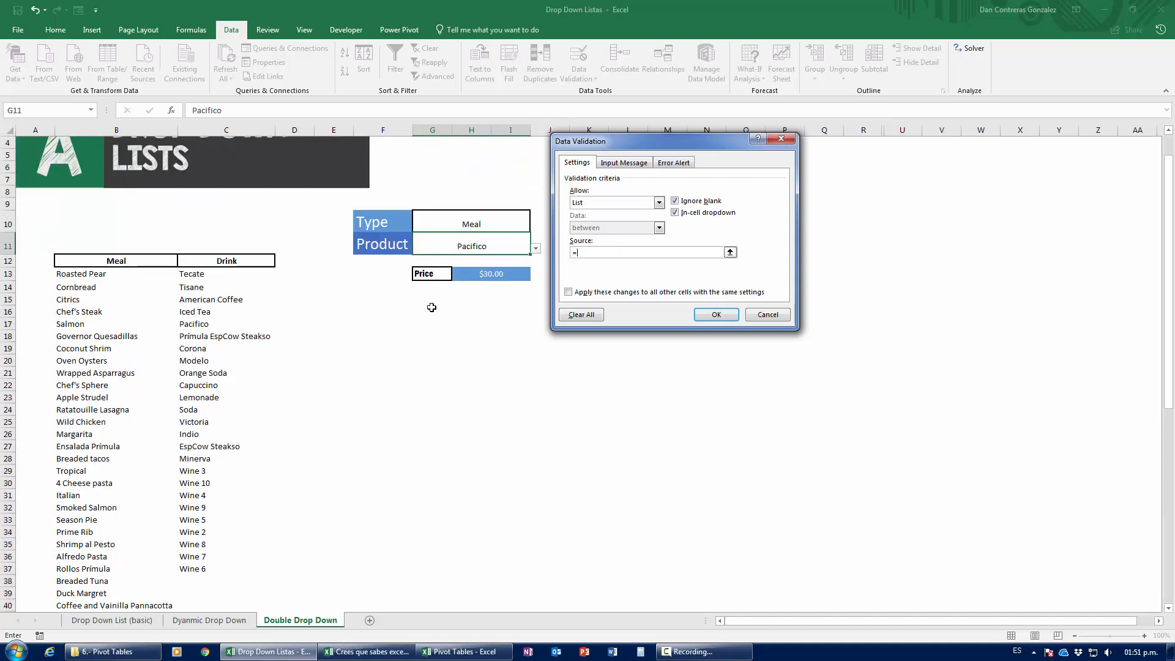
text(if()
click(471, 221)
text(="Meal",)
click(86, 277)
key(ctrl+shift+Down)
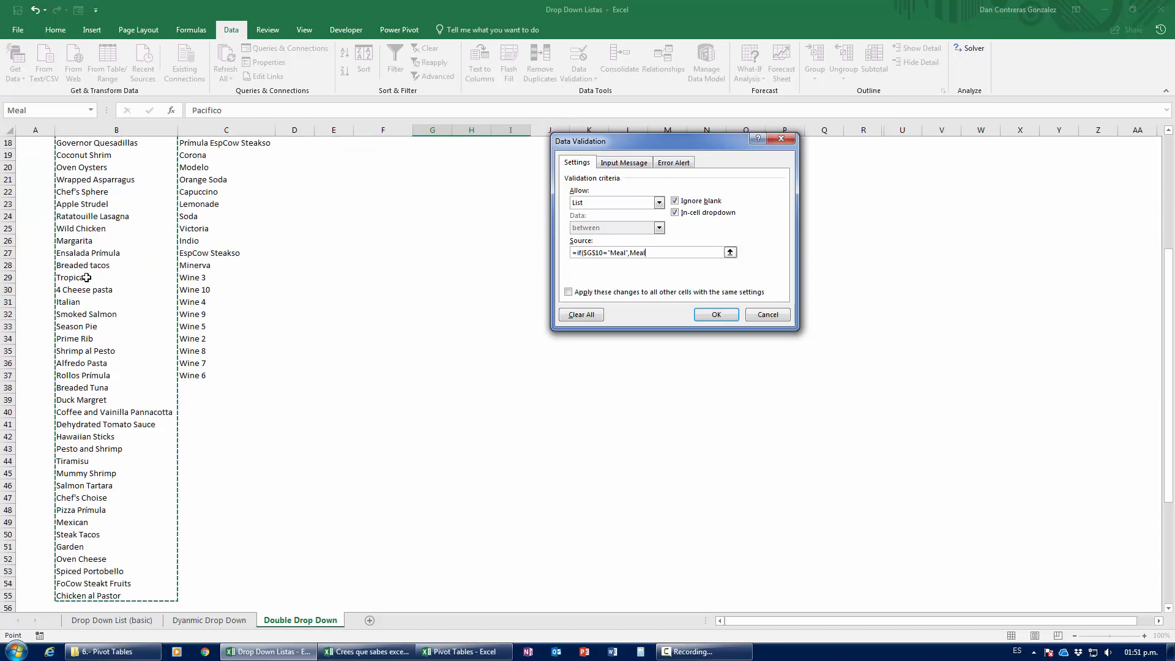
key(BackSpace)
key(BackSpace)
key(BackSpace)
Step: Supply the Meal items in B13:B55 as the IF formula's value when true, followed by a comma
scroll(86, 272, up, 6)
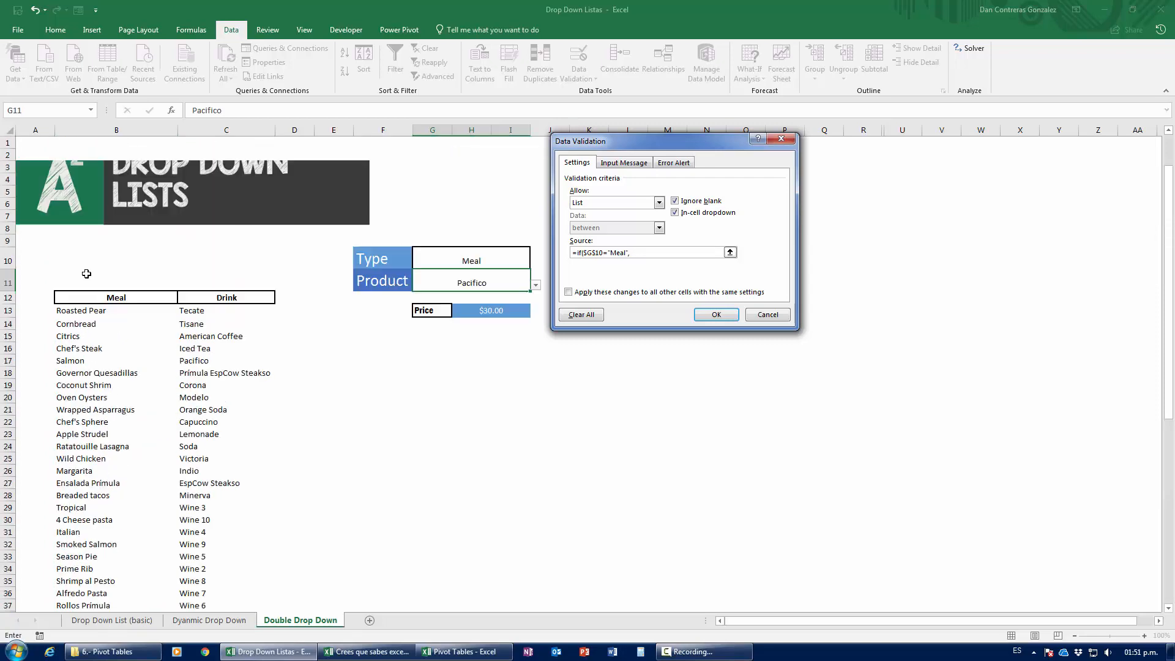
click(98, 311)
key(shift+Down)
key(shift+Down)
key(shift+Down)
key(shift+Down)
key(shift+Down)
key(shift+Down)
key(shift+Down)
key(shift+Down)
key(shift+Down)
key(shift+Down)
key(shift+Down)
key(shift+Down)
key(shift+Down)
key(shift+Down)
key(shift+Down)
key(shift+Down)
key(shift+Down)
key(shift+Down)
key(shift+Down)
key(shift+Down)
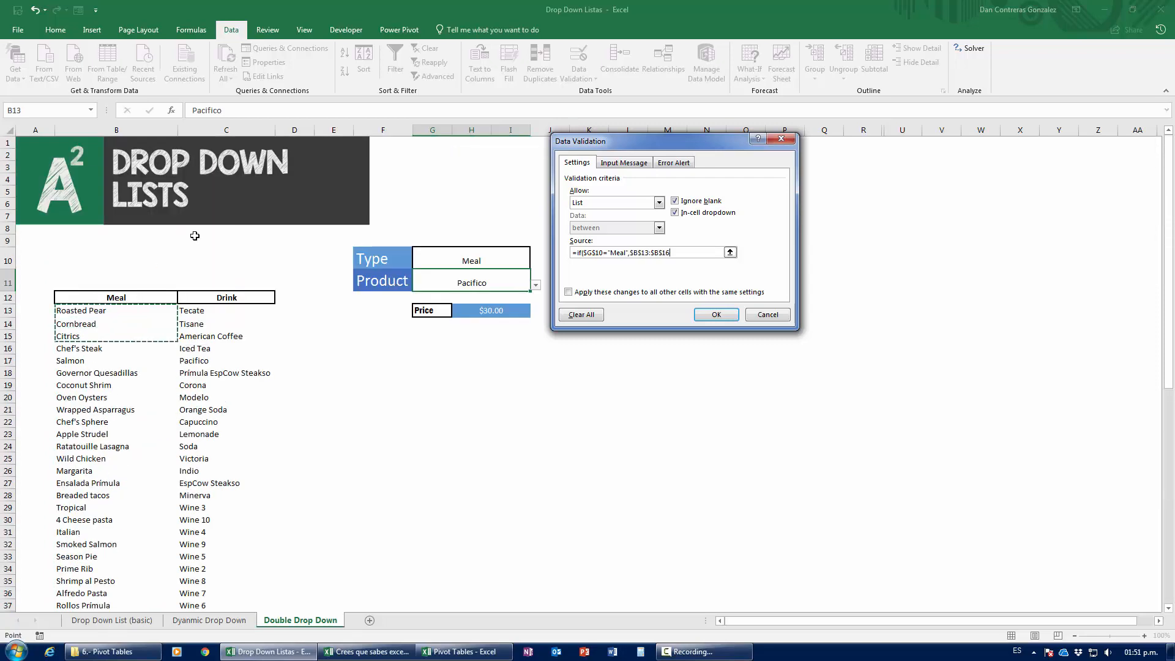
key(shift+Down)
key(shift+Down)
key(shift+Down)
key(shift+Down)
key(shift+Down)
key(shift+Down)
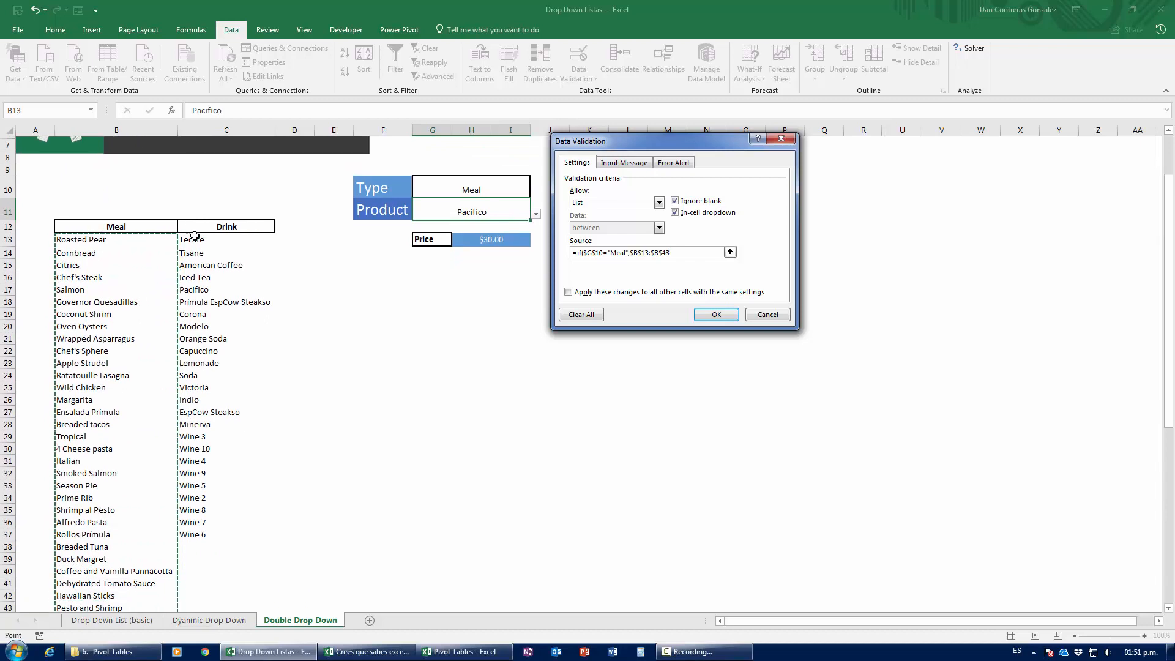
key(shift+Down)
key(shift+Down)
key(shift+Down)
key(shift+Down)
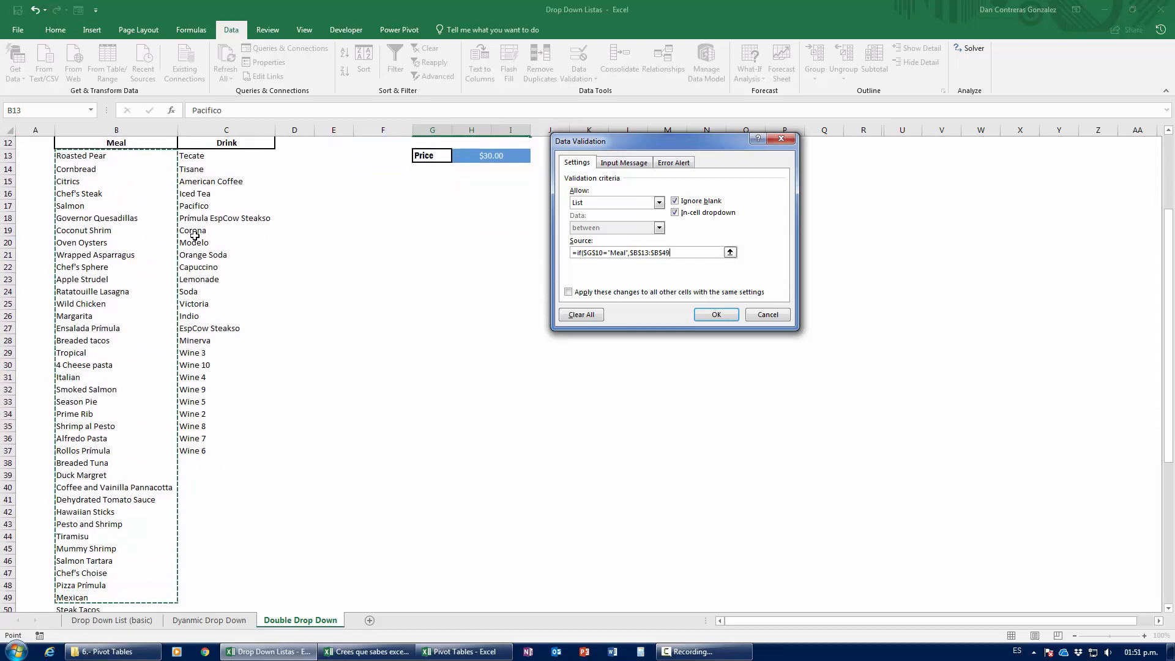
key(shift+Down)
key(shift+Down)
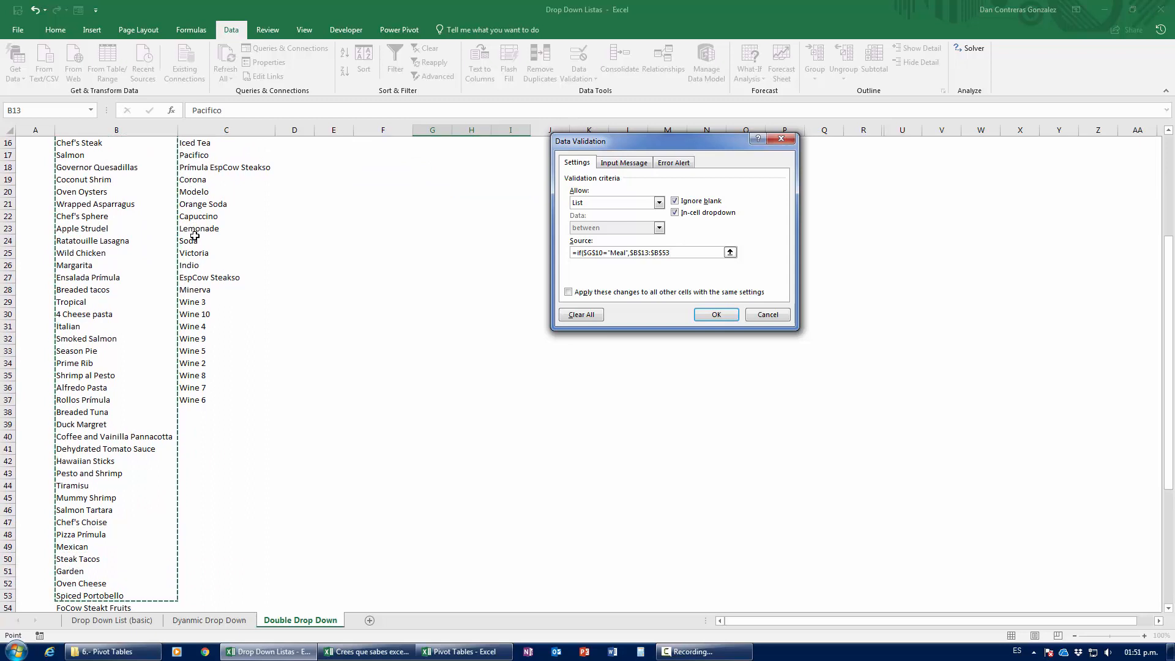
scroll(195, 236, down, 2)
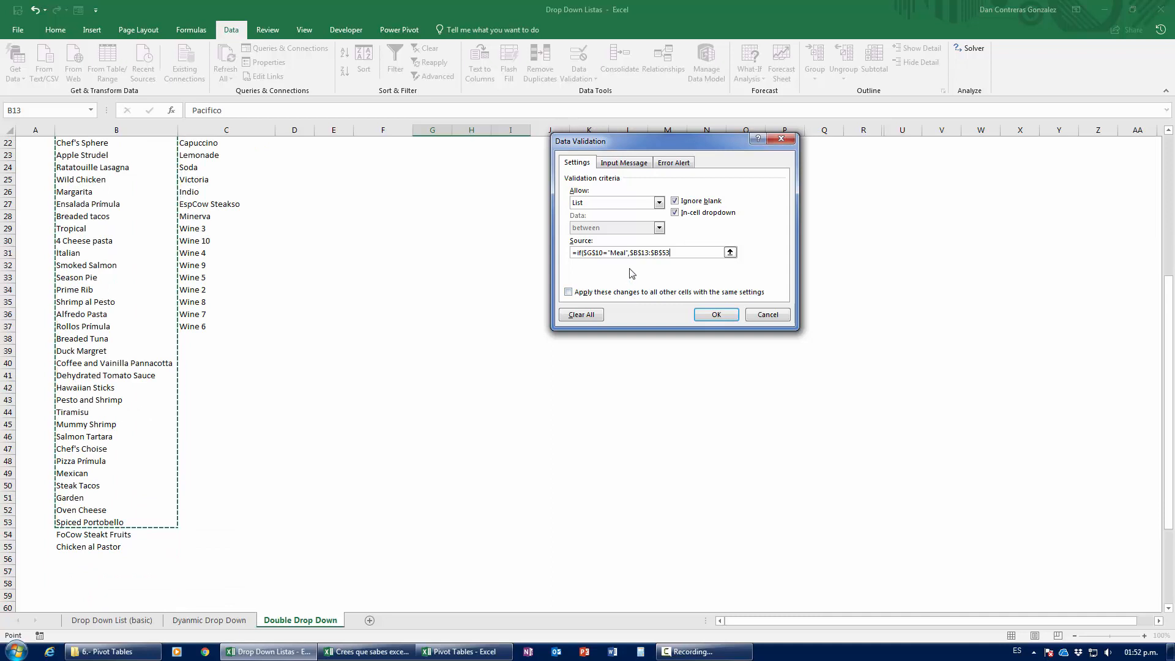
key(shift+Down)
key(shift+Down)
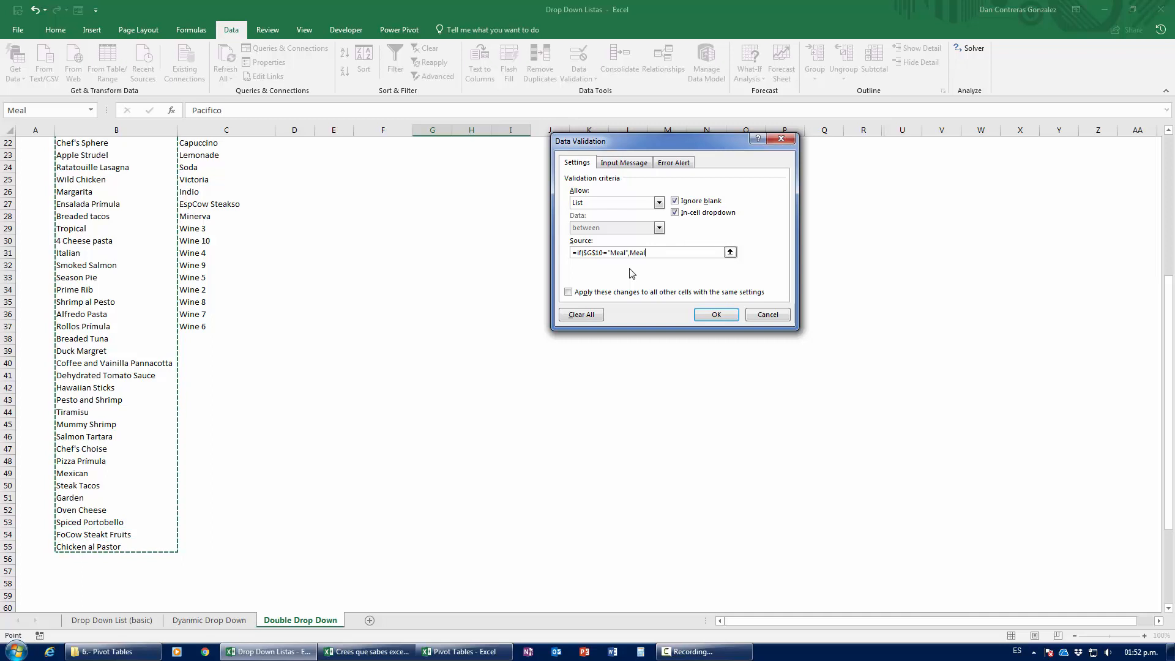
key(shift+Down)
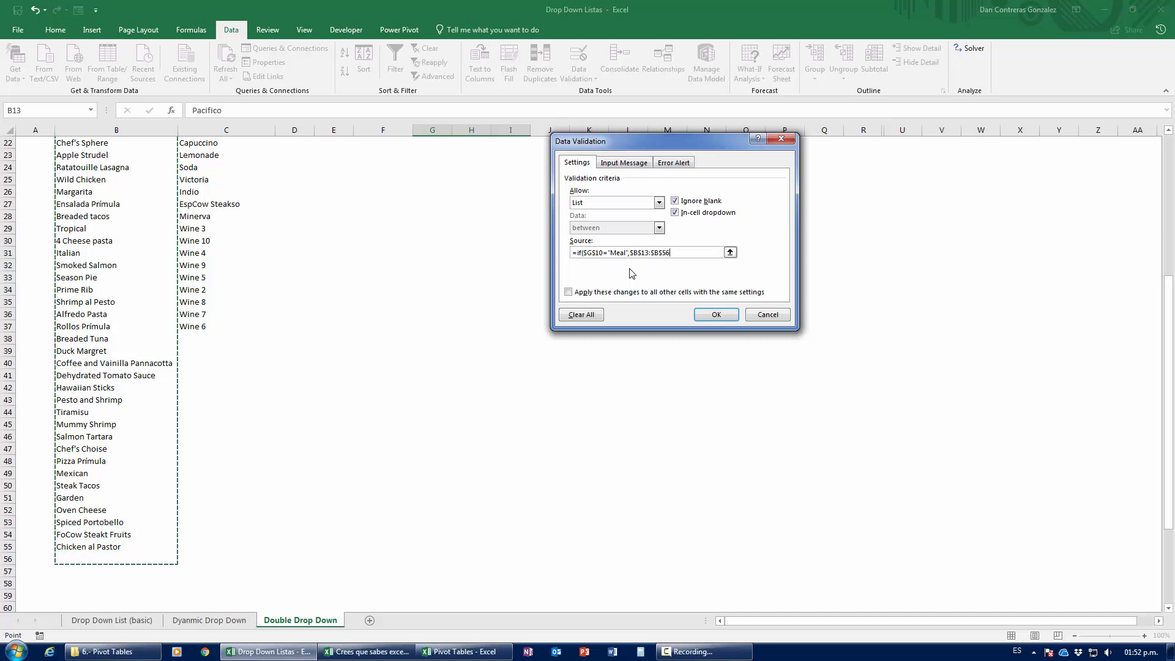
key(shift+Up)
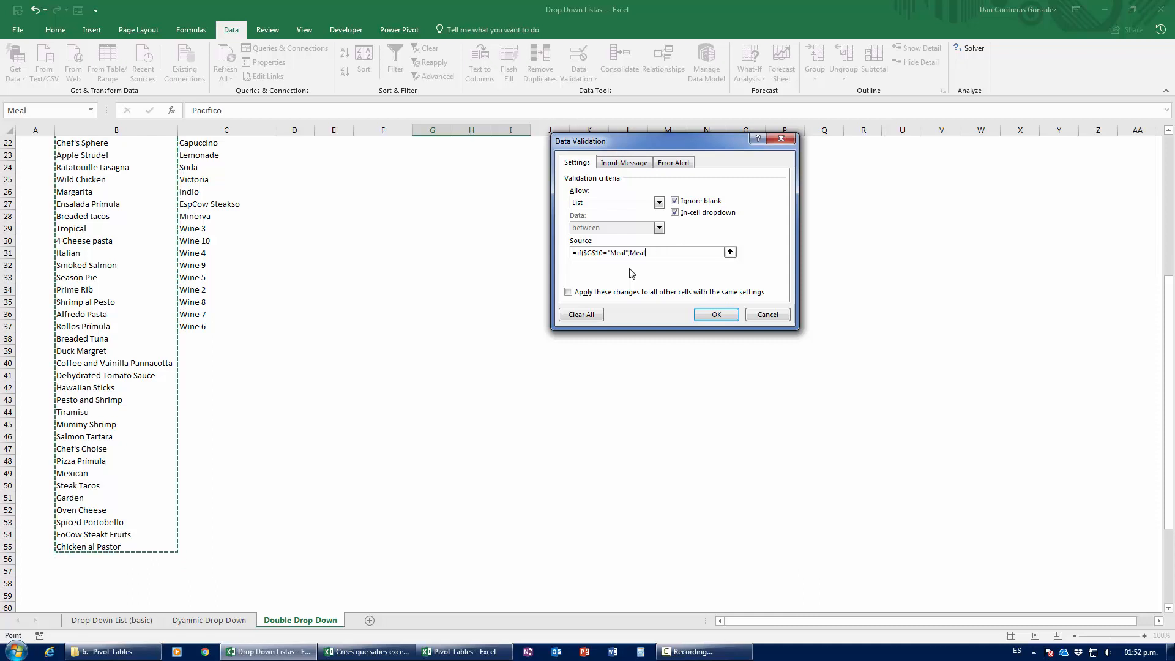
text(,)
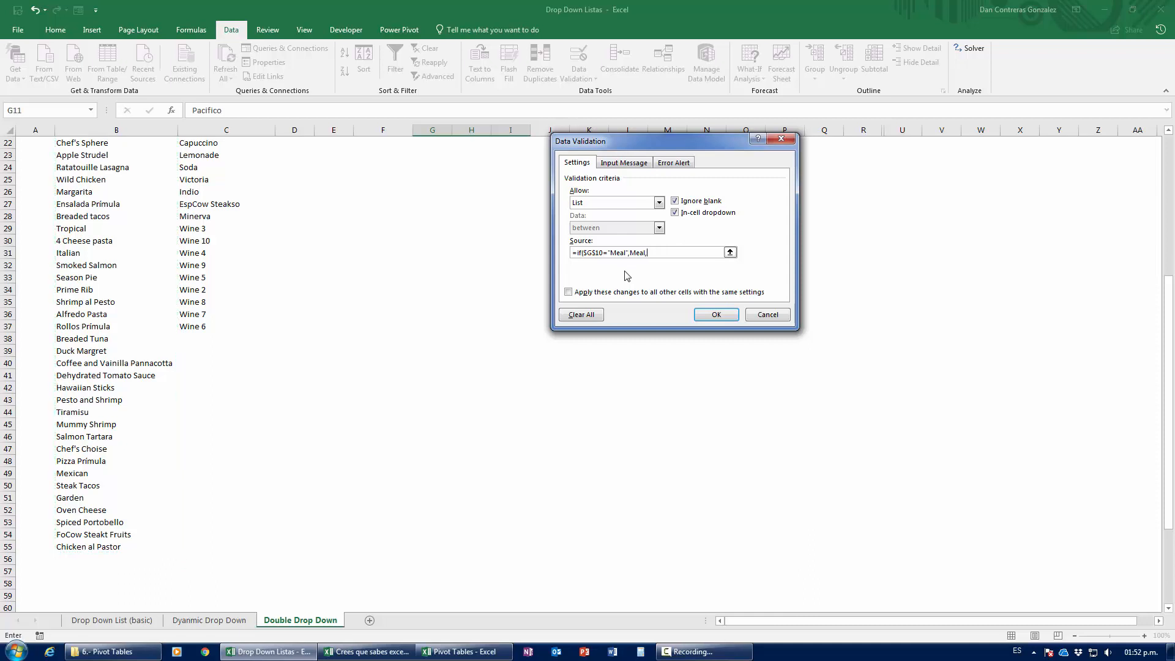
Step: Complete the IF formula with the Drink items in C13:C37 as its value when false and apply the validation to G11
scroll(355, 357, up, 5)
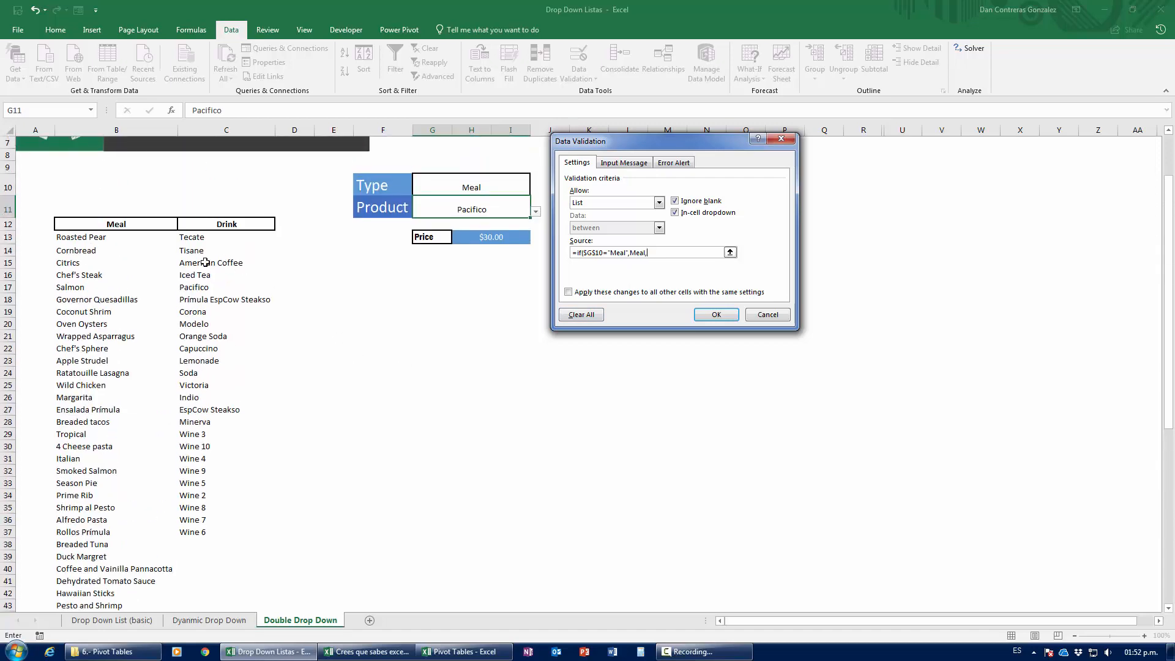
click(206, 240)
key(shift+Down)
key(shift+Down)
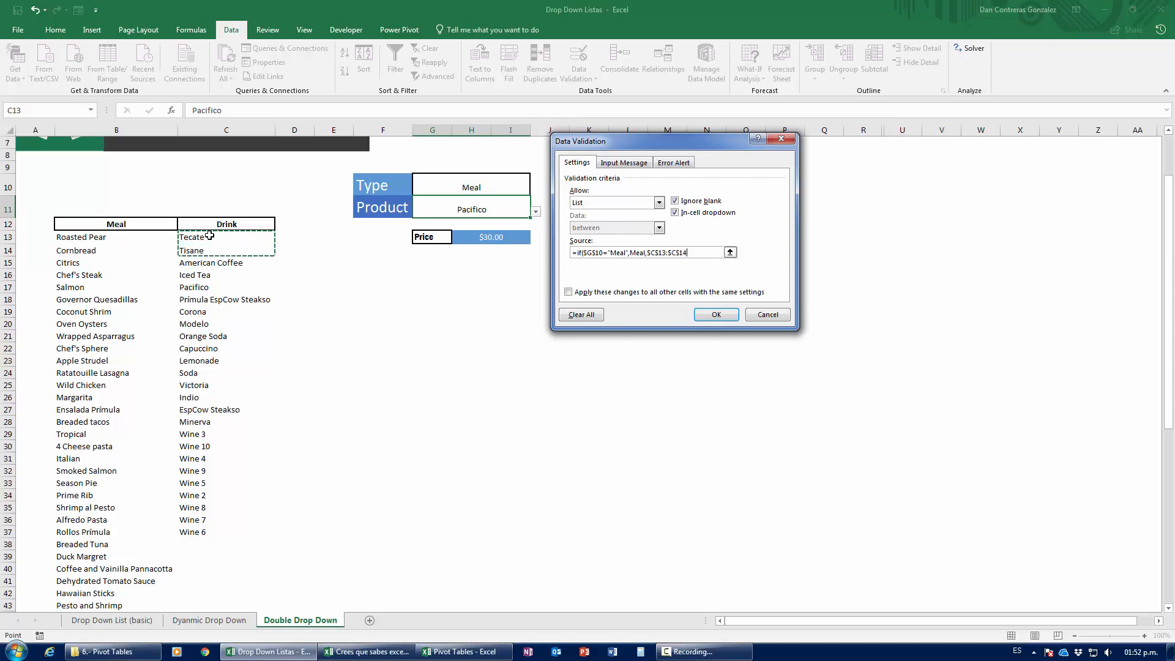
key(shift+Down)
key(shift+Down)
key(shift+Down)
key(shift+Down)
key(shift+Down)
key(shift+Down)
key(shift+Down)
key(shift+Down)
key(shift+Down)
key(shift+Down)
key(shift+Down)
key(shift+Down)
key(shift+Down)
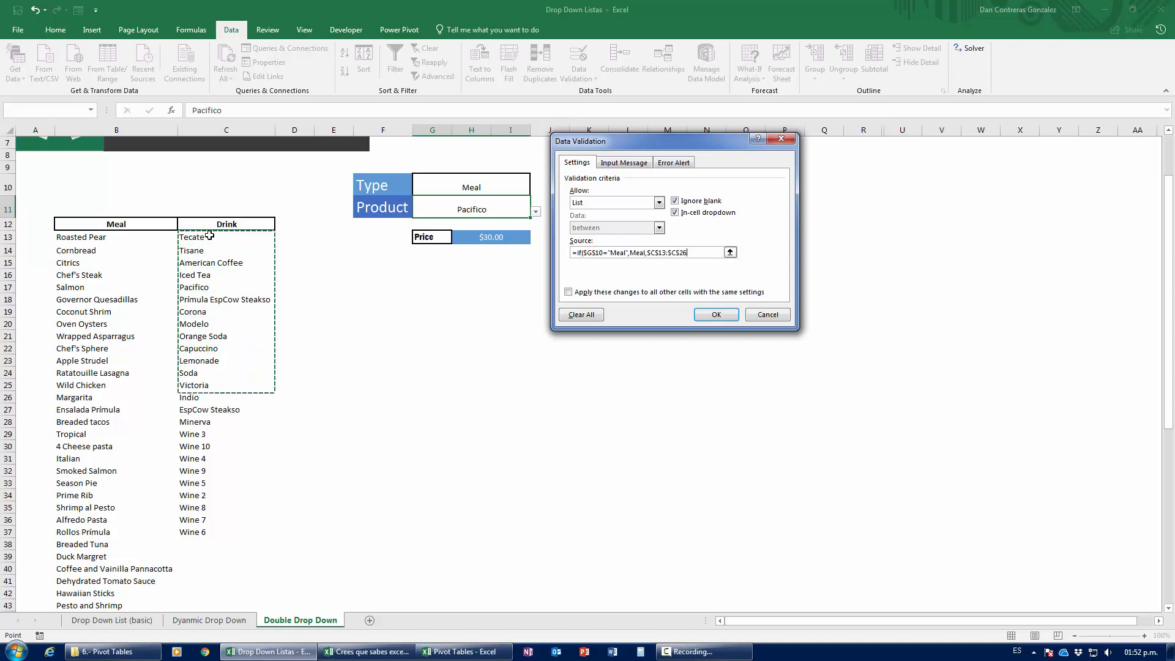
key(shift+Down)
key(shift+Down)
key(shift+Down)
key(shift+Down)
key(shift+Down)
key(shift+Down)
key(shift+Down)
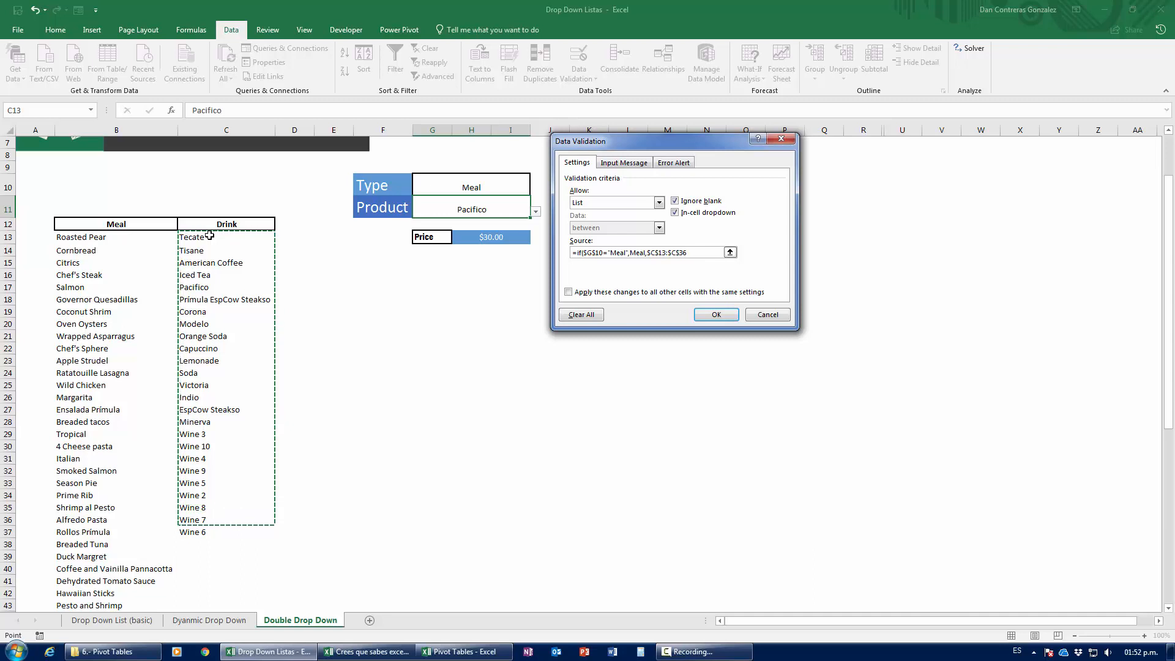
key(shift+Down)
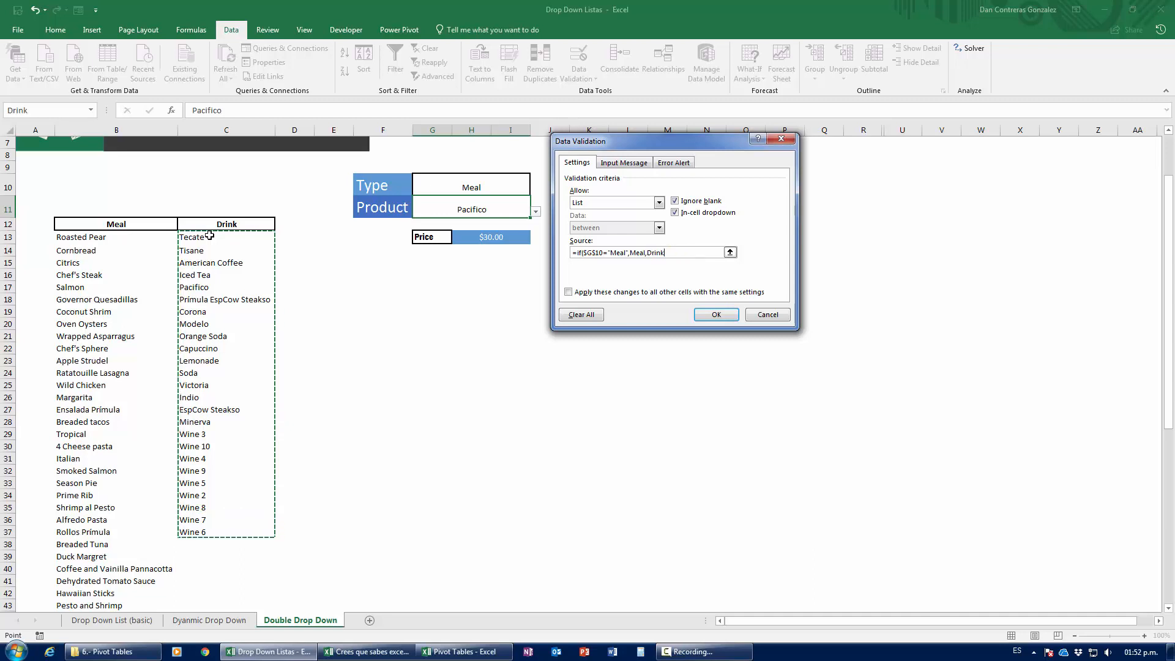
text())
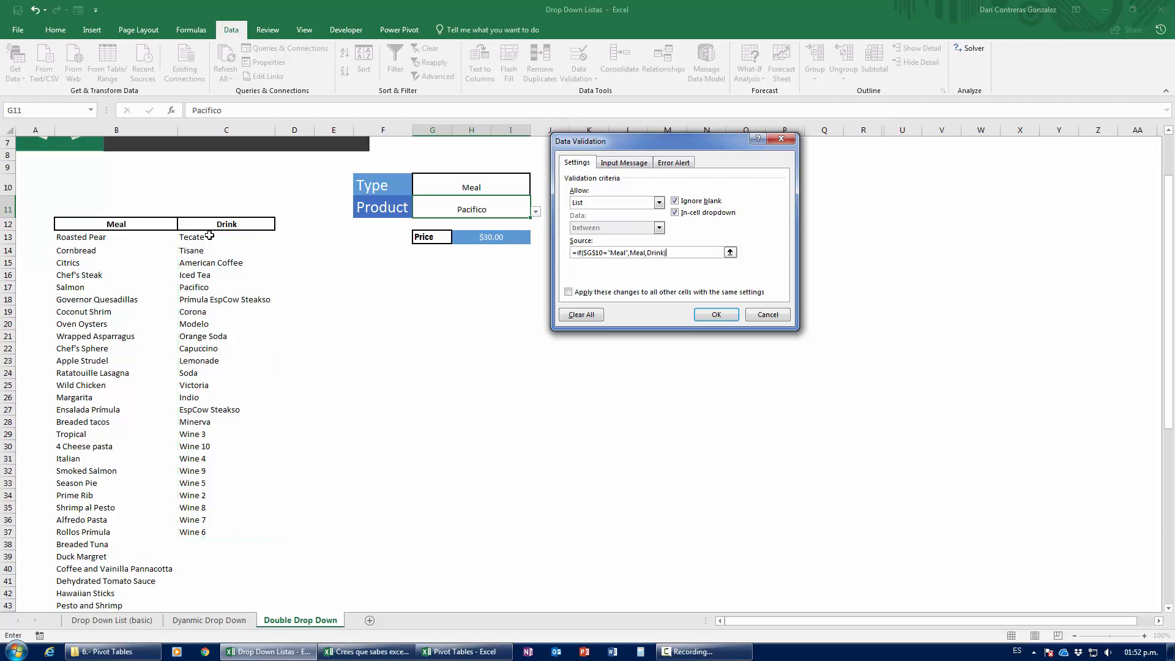
click(714, 314)
Step: Set the Type in G10 to Drink and check the options in the Product list of G11
click(505, 181)
click(535, 189)
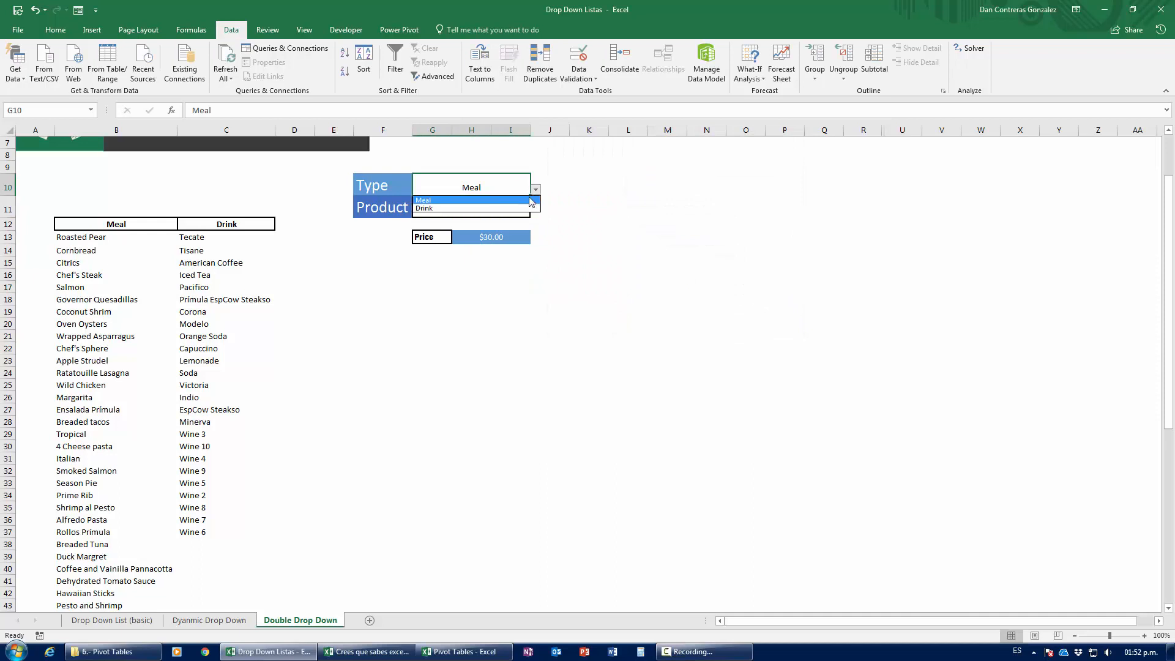
click(522, 208)
click(527, 209)
click(536, 211)
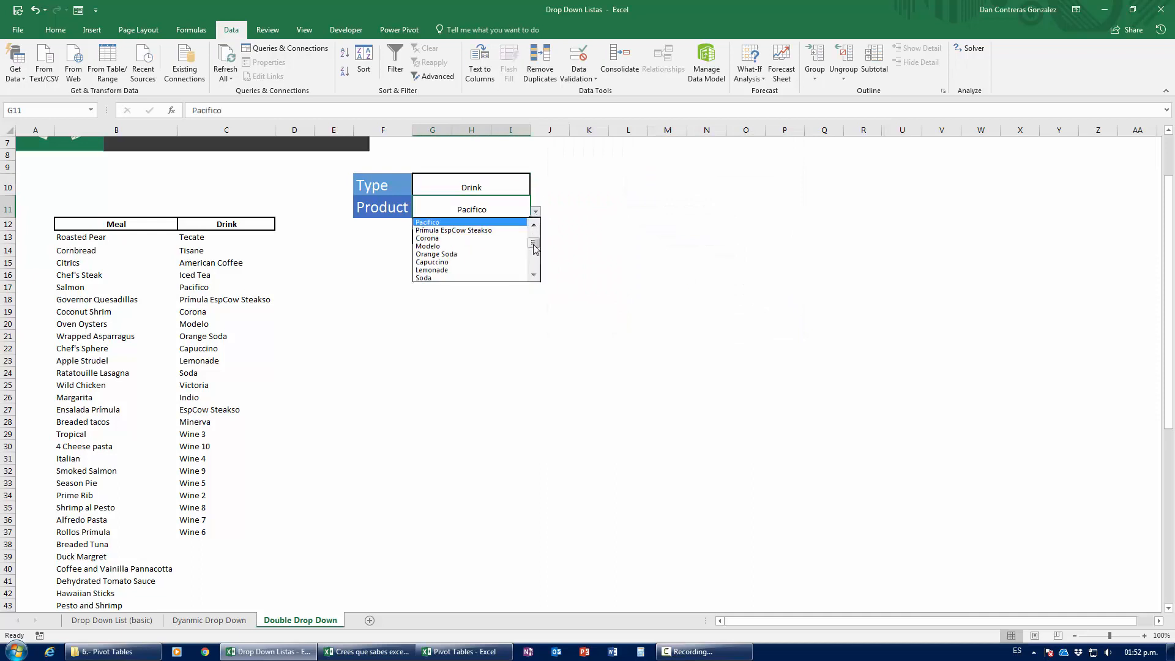
click(534, 230)
Step: Set the Type in G10 back to Meal and check the options in the Product list of G11
click(526, 187)
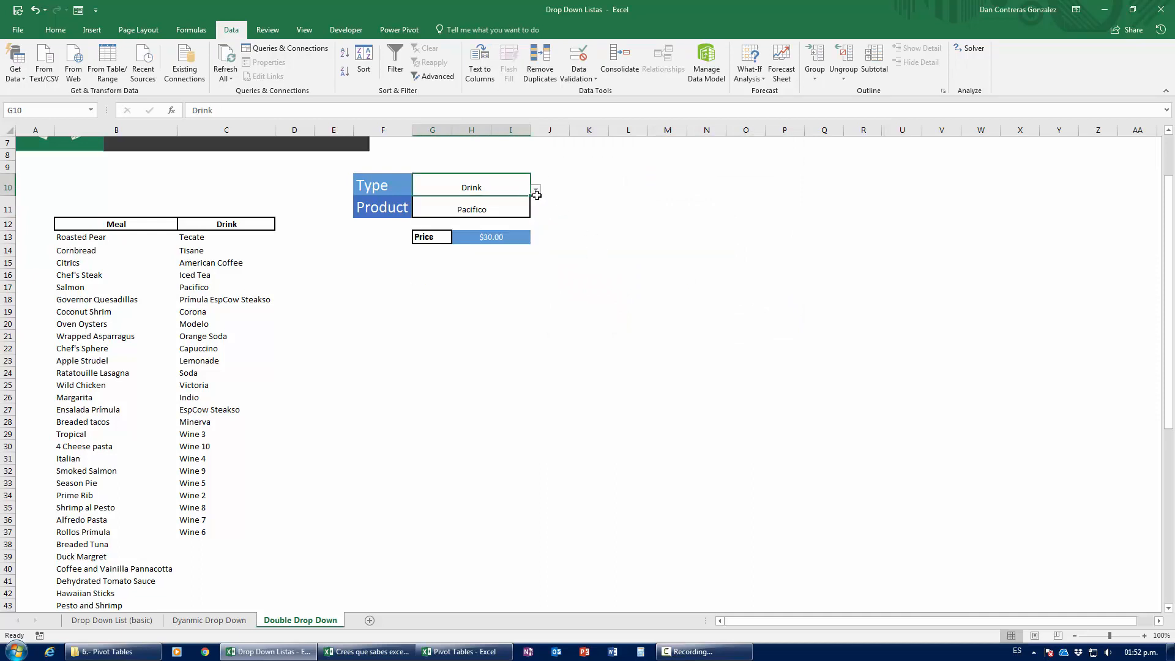
click(535, 189)
click(501, 200)
click(526, 209)
click(535, 211)
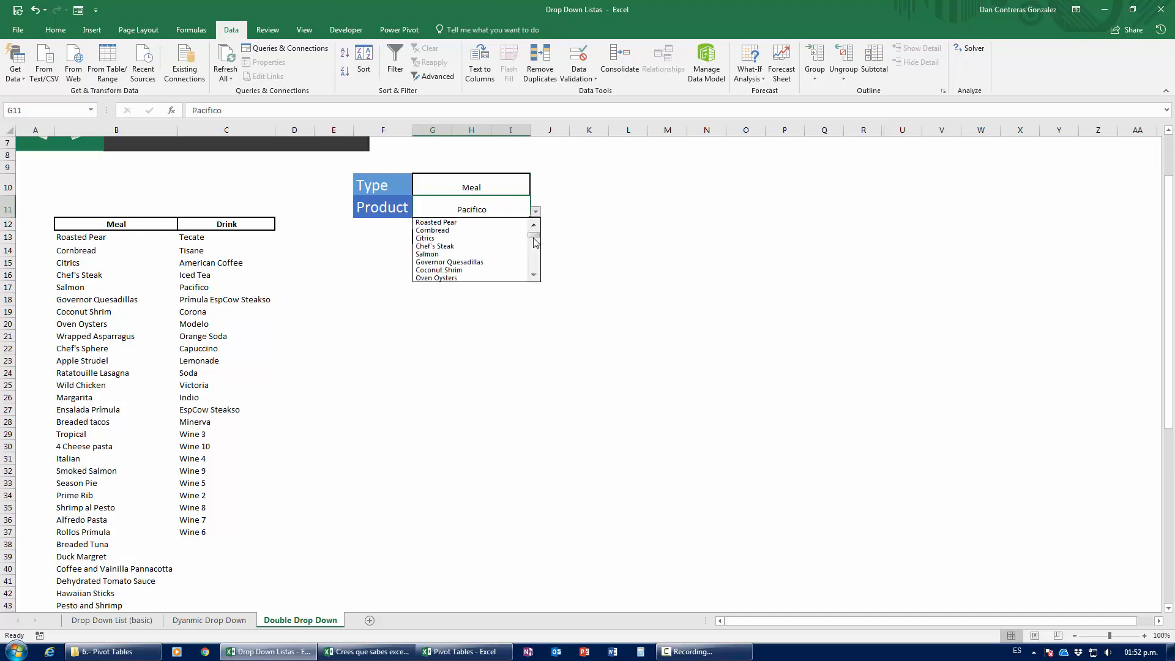
mouse_move(533, 236)
mouse_down()
mouse_move(534, 268)
mouse_move(533, 233)
mouse_up()
click(496, 206)
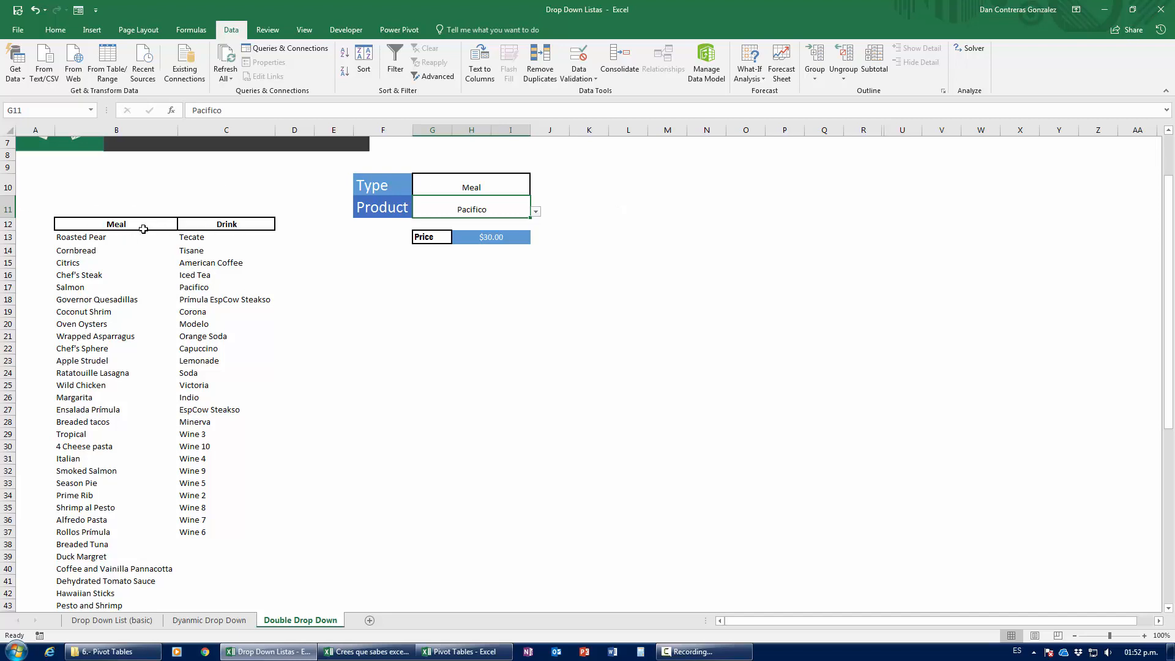
Step: Review the Type options in G10 and the Drink items in C13:C37
click(472, 181)
key(alt+Down)
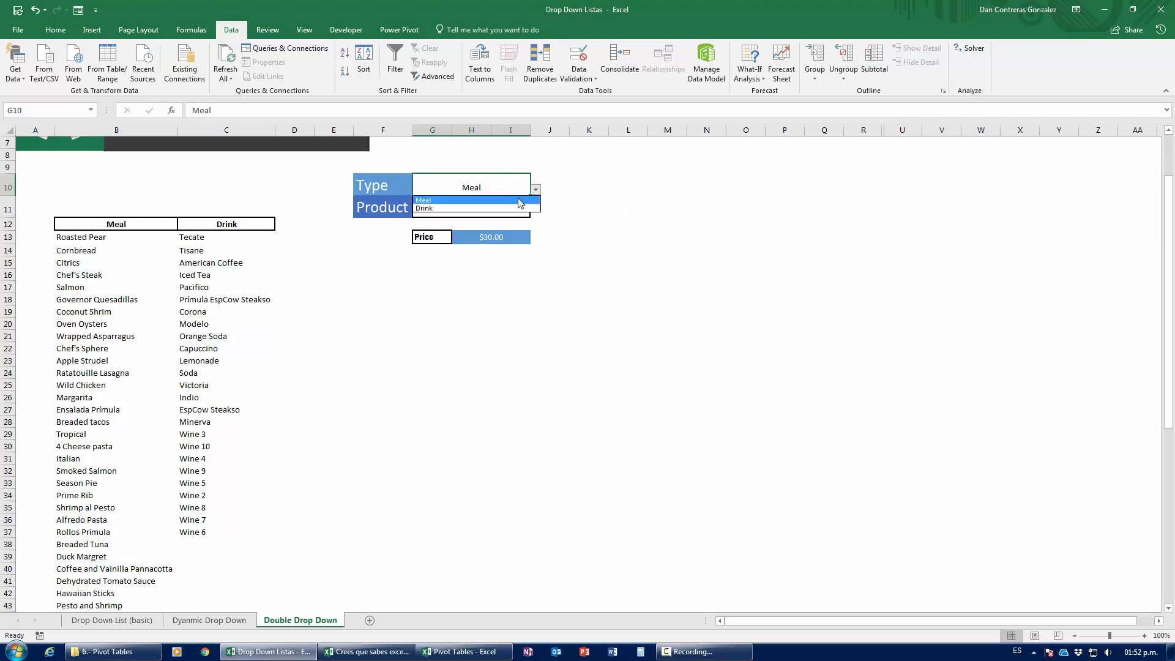
click(472, 190)
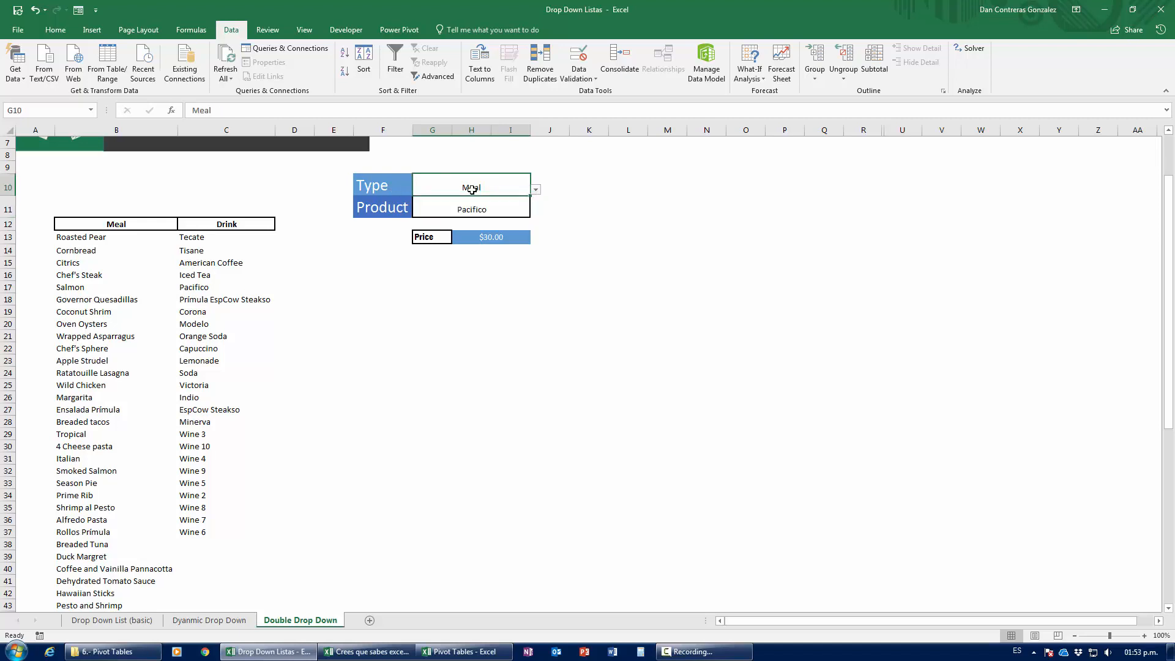
drag(194, 237, 210, 513)
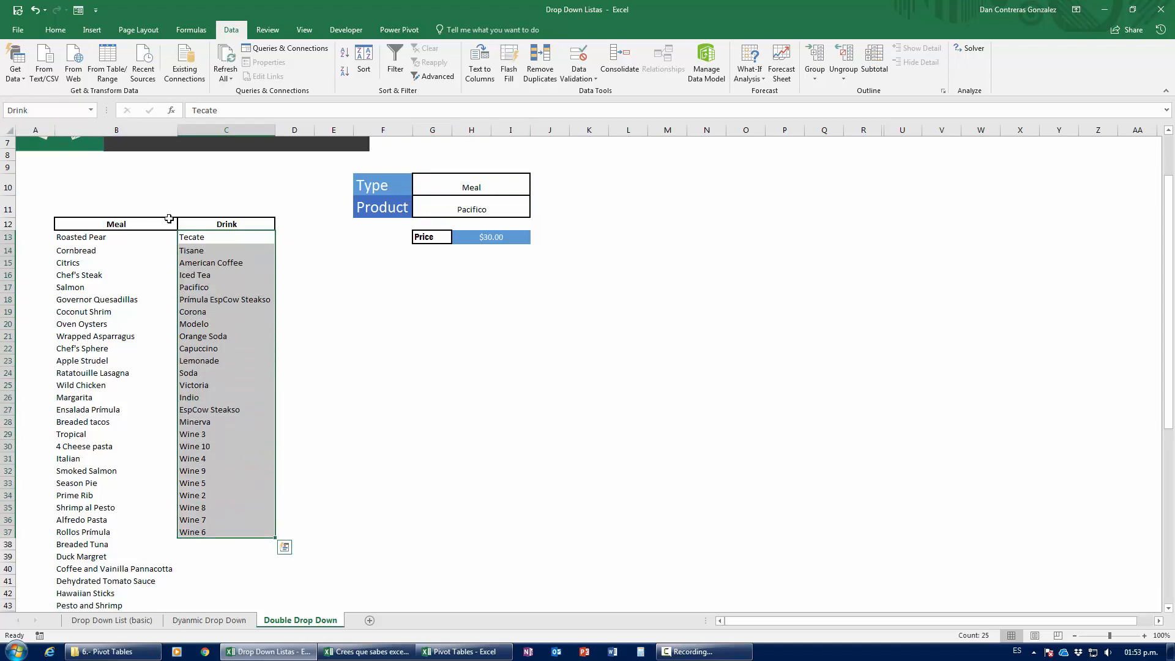
click(187, 290)
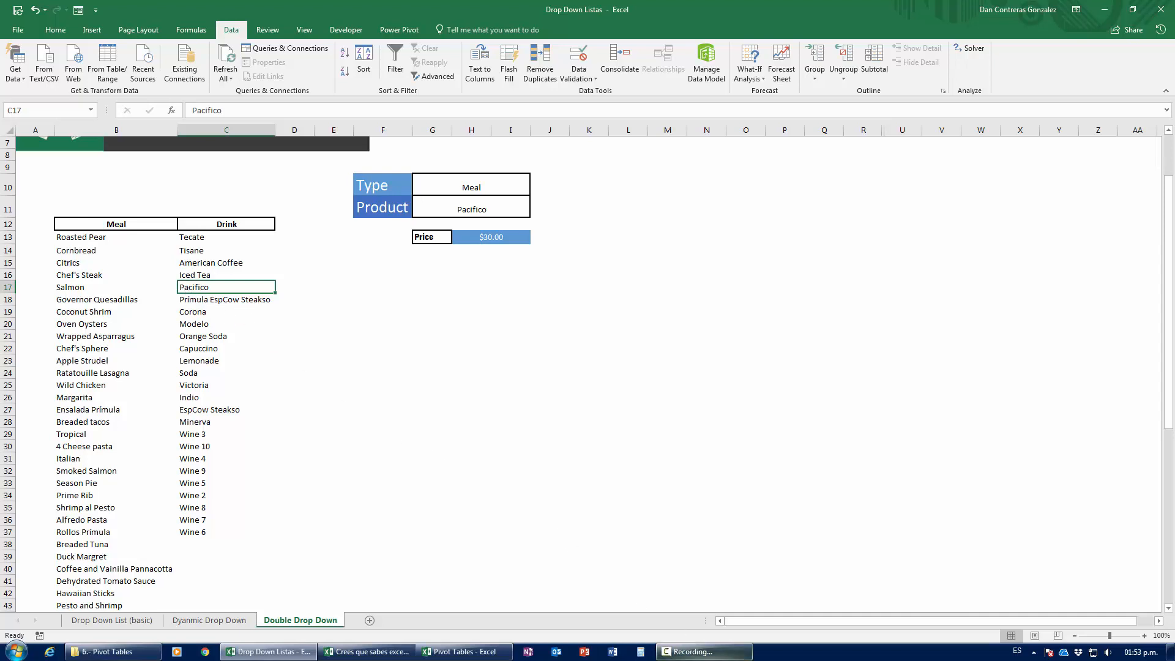
click(698, 652)
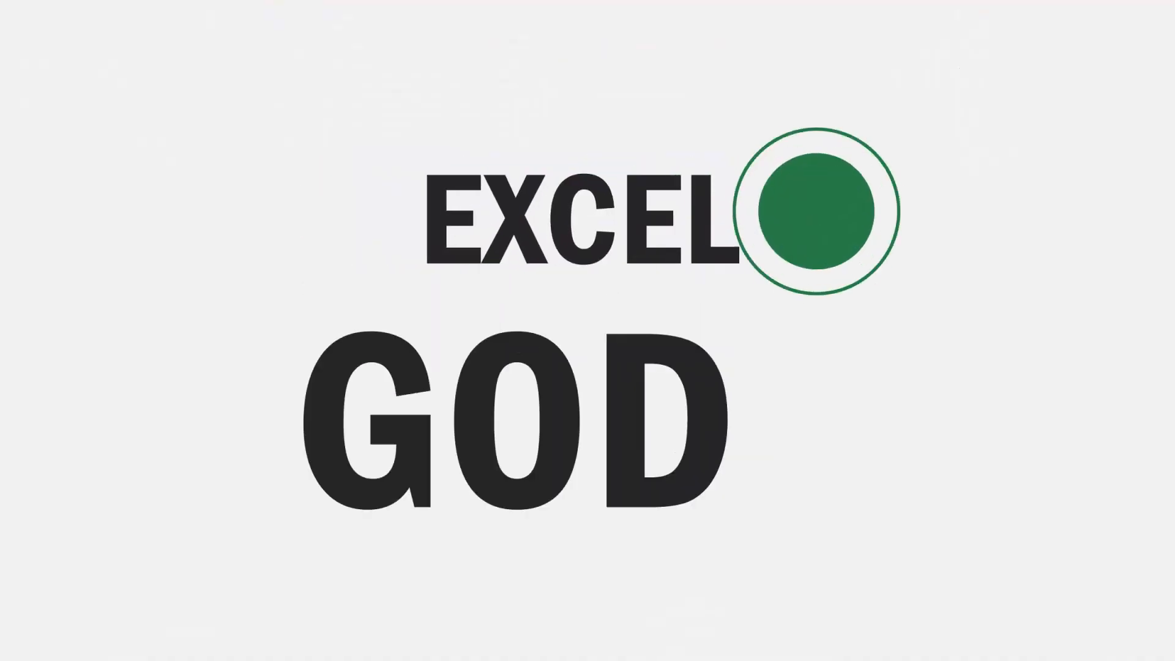